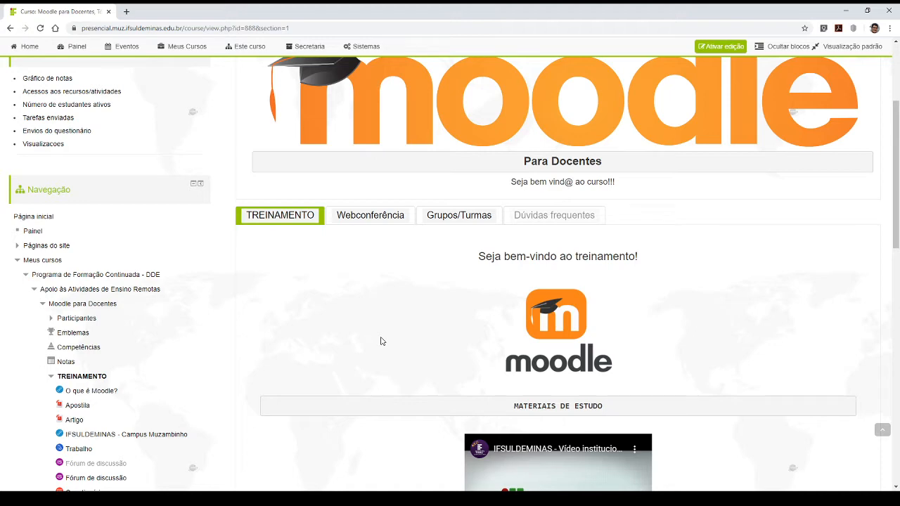
# - Turn on editing mode for the Moodle para Docentes course page
pyautogui.scroll(3, 396, 288)
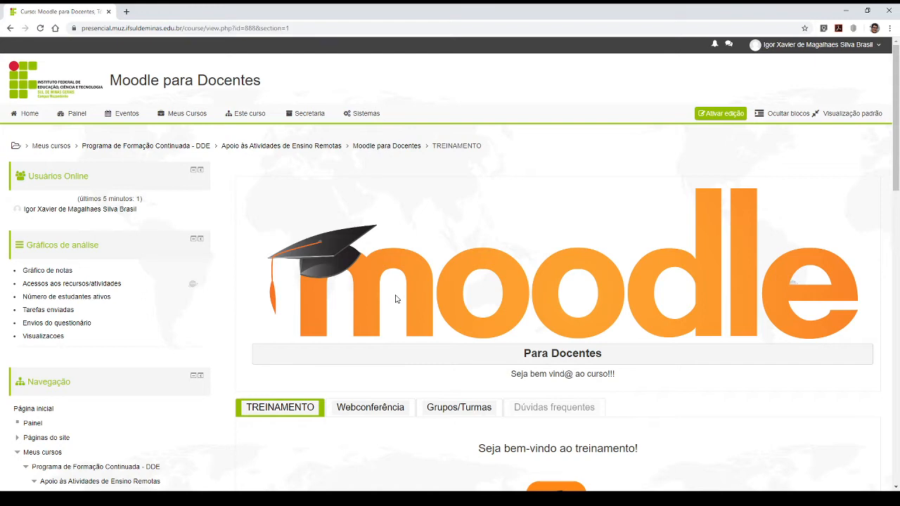
pyautogui.scroll(-3, 453, 350)
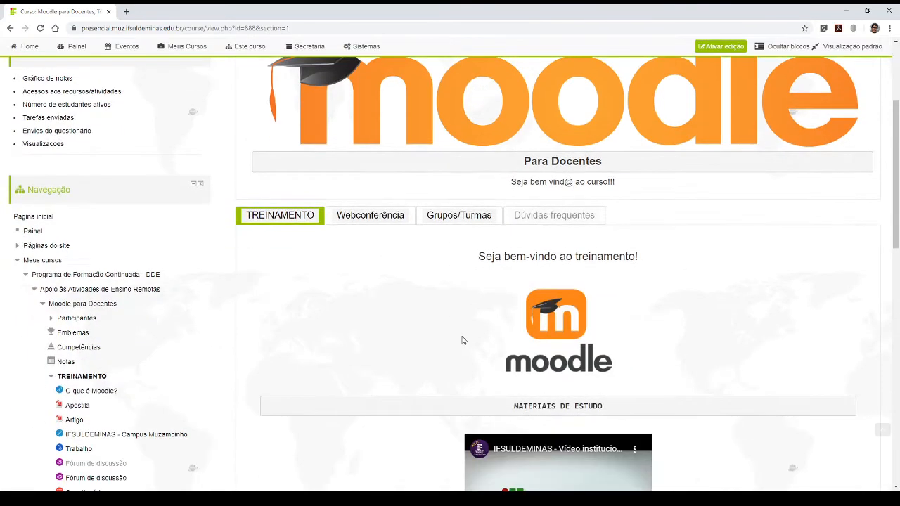
pyautogui.scroll(3, 453, 336)
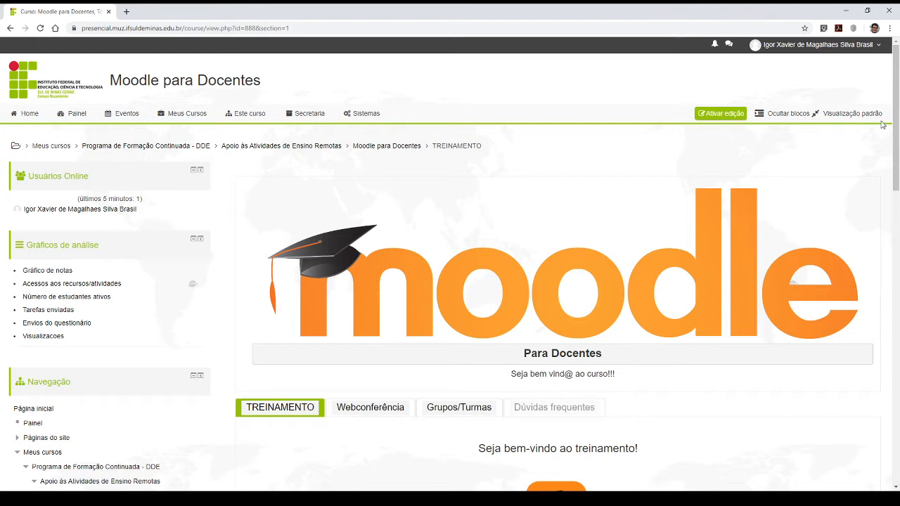
pyautogui.click(726, 118)
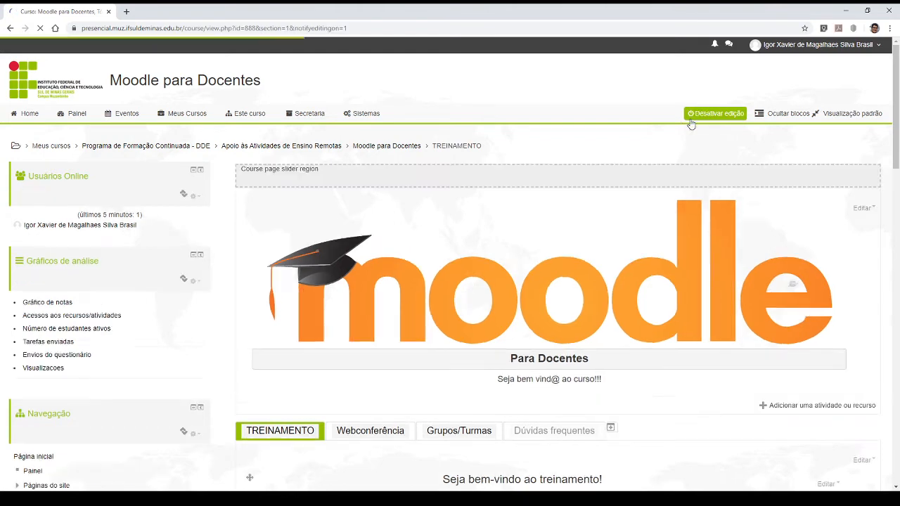
# - Add a new Questionário activity at the end of the TREINAMENTO section
pyautogui.scroll(-3, 629, 360)
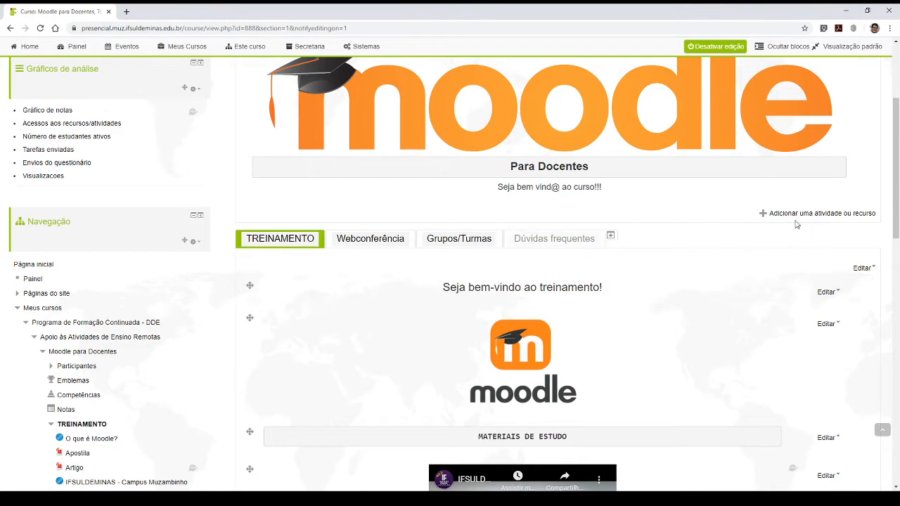
pyautogui.scroll(-3, 755, 225)
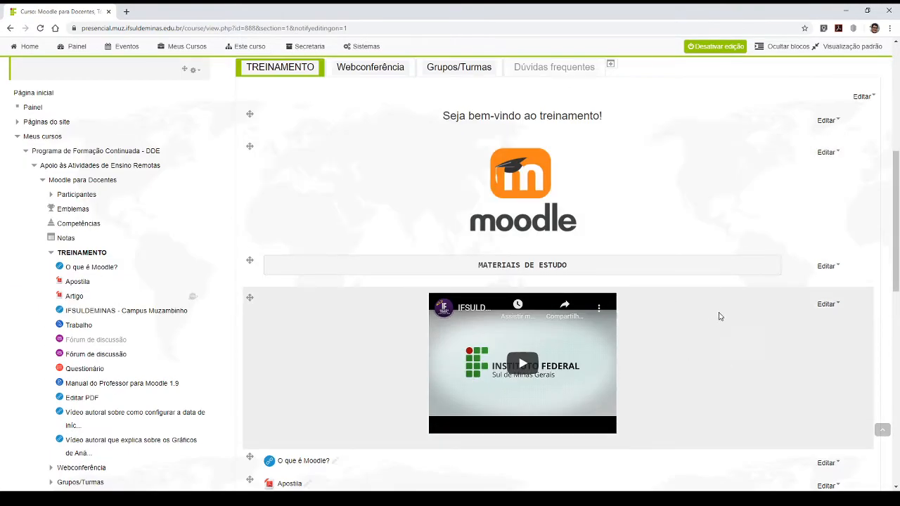
pyautogui.scroll(-6, 720, 315)
pyautogui.scroll(-3, 697, 292)
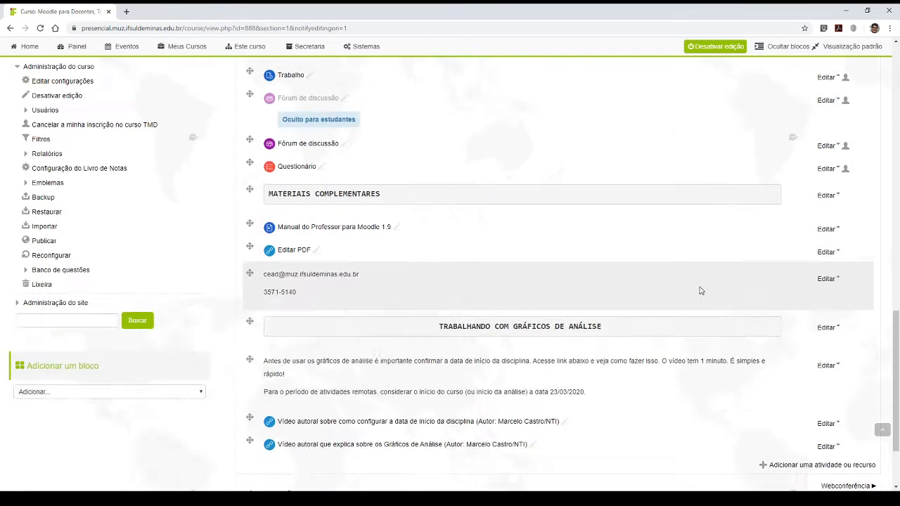
pyautogui.scroll(-1, 729, 273)
pyautogui.scroll(-1, 732, 267)
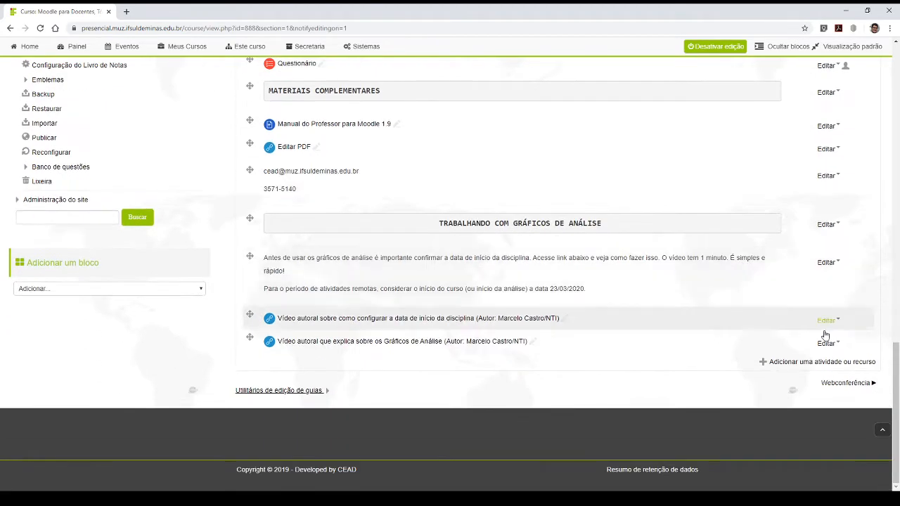
pyautogui.click(784, 367)
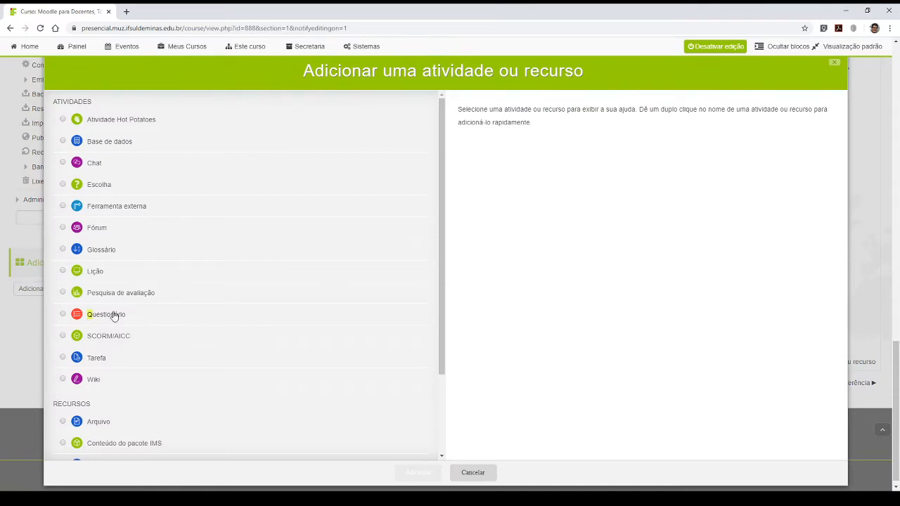
pyautogui.click(64, 316)
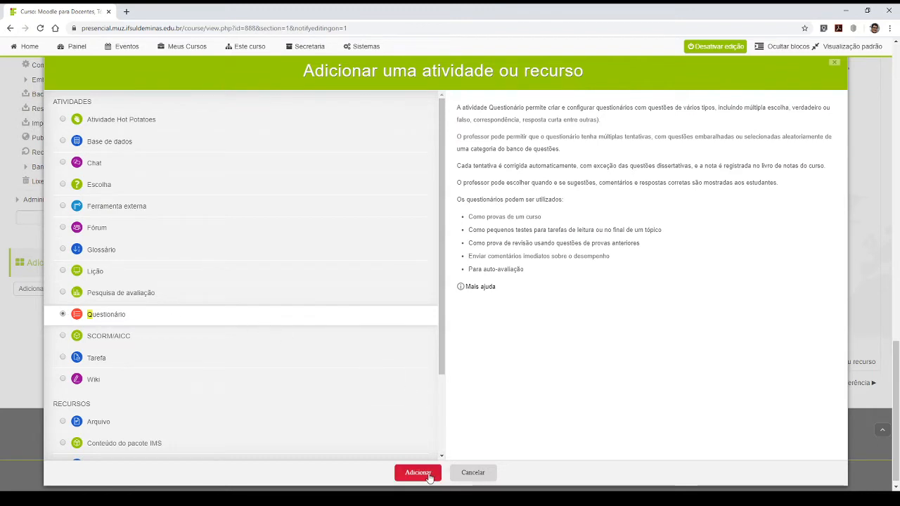
pyautogui.click(430, 477)
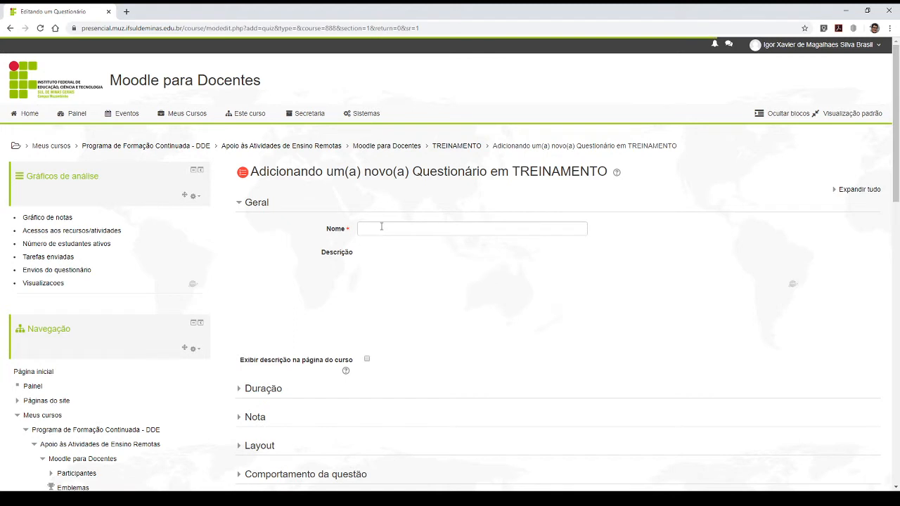
# - Name the new quiz "Questionário" and place the cursor in its empty description
pyautogui.click(387, 227)
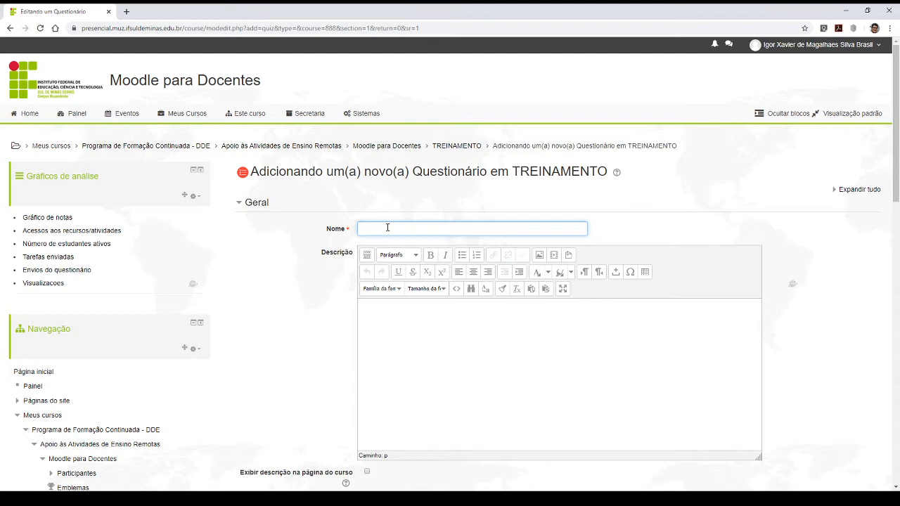
pyautogui.write('Questionário')
pyautogui.click(400, 339)
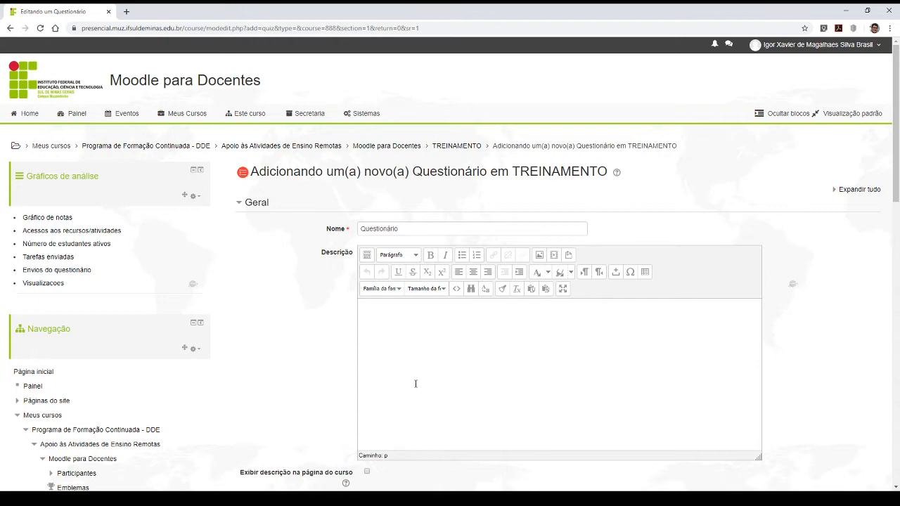
pyautogui.scroll(-3, 411, 232)
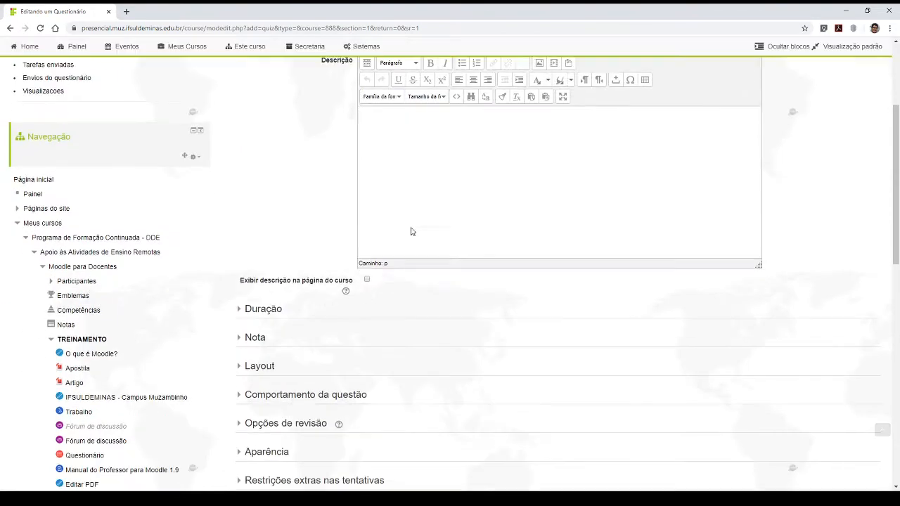
pyautogui.scroll(3, 410, 145)
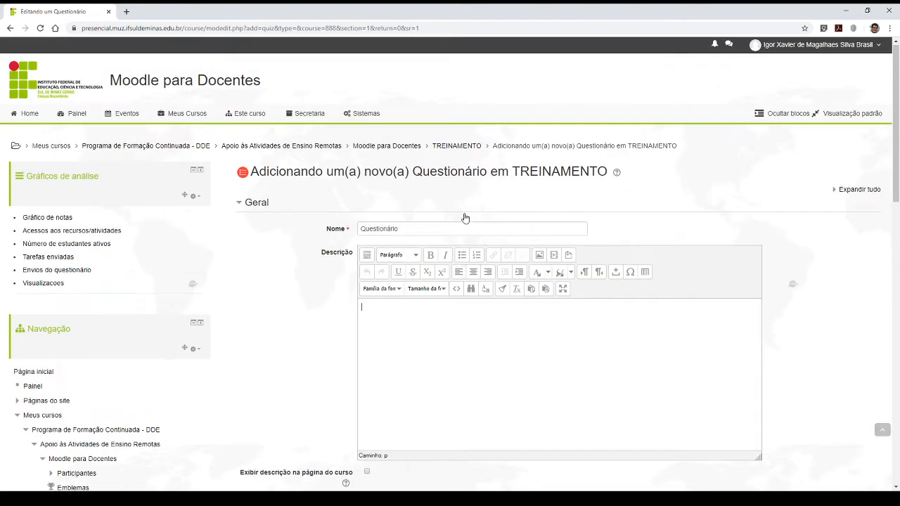
pyautogui.click(403, 310)
# - Expand the Duração settings and enable the quiz opening date, setting it to 8 April 2020 at 00:00
pyautogui.scroll(-3, 414, 418)
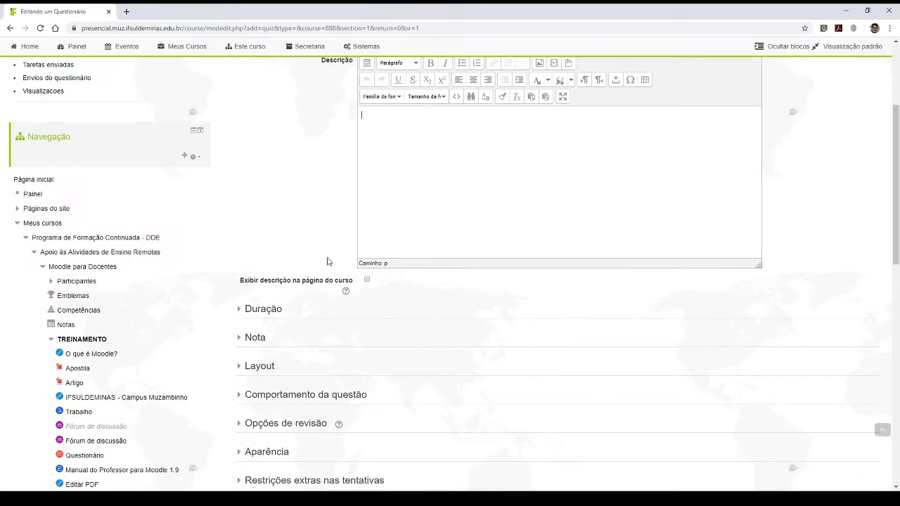
pyautogui.click(261, 310)
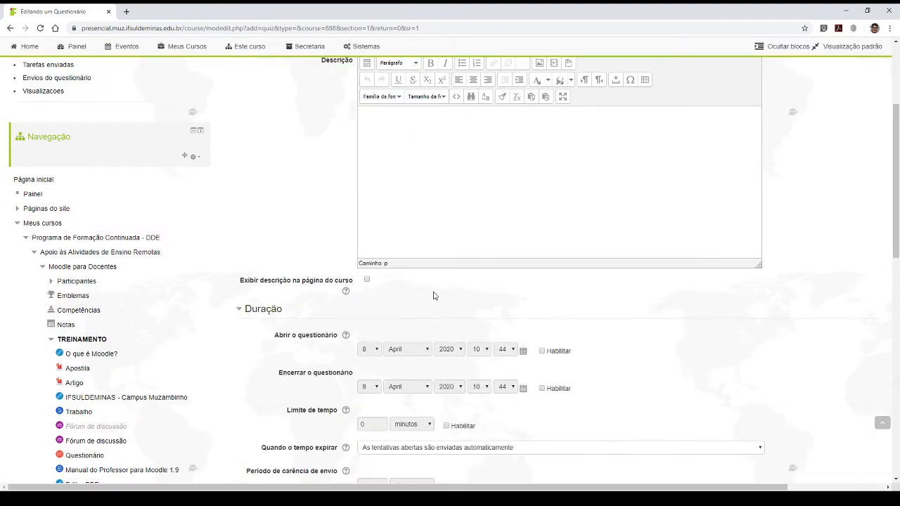
pyautogui.scroll(-3, 291, 269)
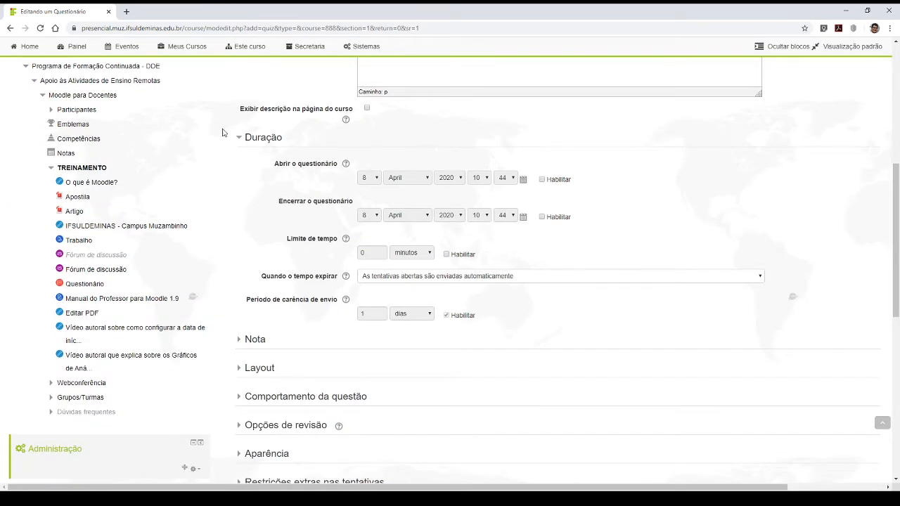
pyautogui.click(542, 179)
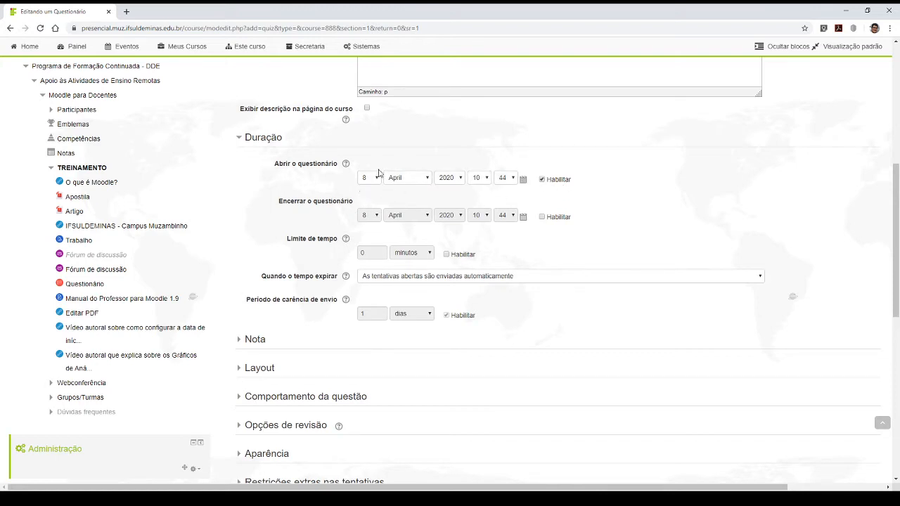
pyautogui.click(371, 177)
pyautogui.click(481, 190)
pyautogui.click(507, 180)
pyautogui.click(504, 190)
# - Enable the quiz closing date and set it to 15 April 2020 at 23:59
pyautogui.click(541, 217)
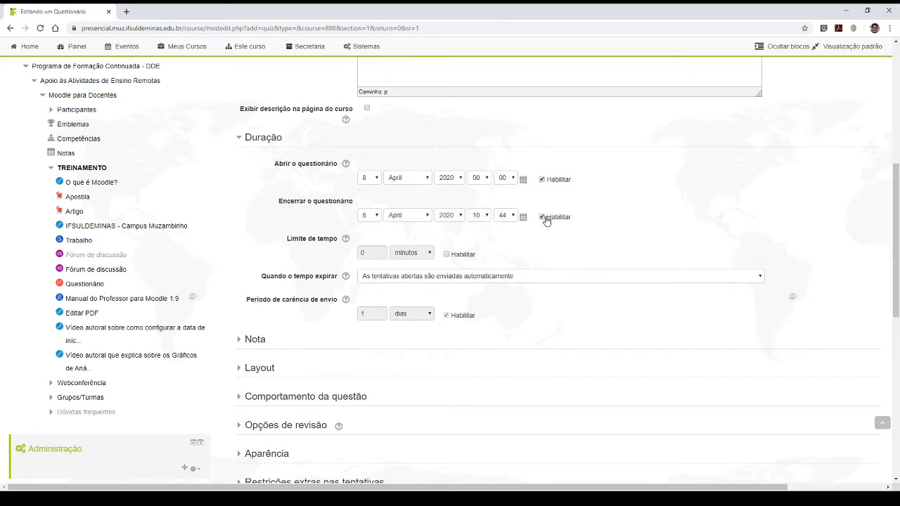
pyautogui.click(377, 218)
pyautogui.write('15')
pyautogui.click(479, 216)
pyautogui.write('23')
pyautogui.click(511, 216)
pyautogui.write('59')
pyautogui.click(635, 234)
# - Examine the Limite de tempo and Quando o tempo expirar settings under Duração
pyautogui.moveTo(281, 239); pyautogui.dragTo(355, 239)
pyautogui.click(582, 235)
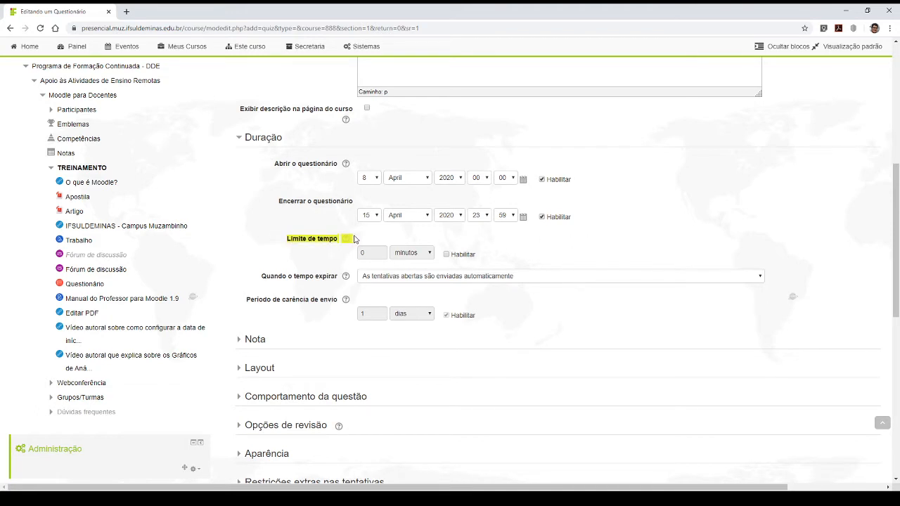
pyautogui.click(598, 253)
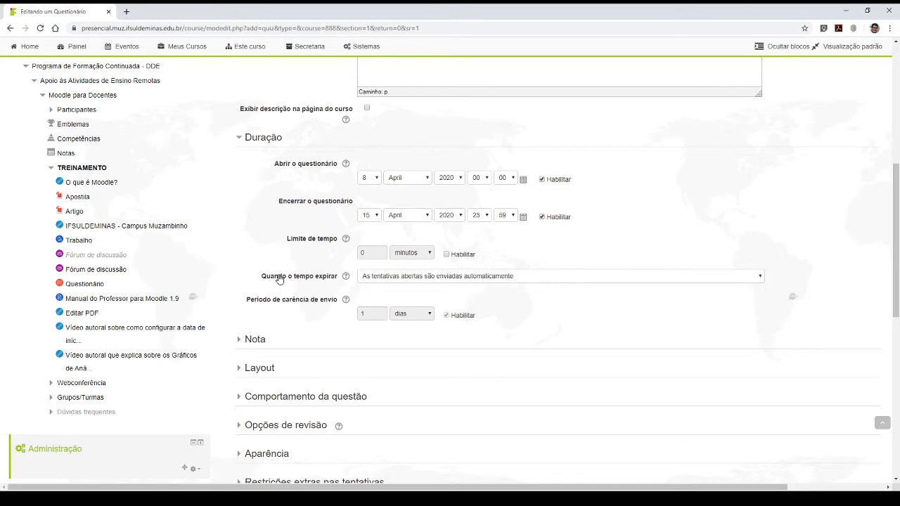
pyautogui.scroll(-3, 295, 267)
pyautogui.scroll(3, 425, 225)
pyautogui.moveTo(260, 276); pyautogui.dragTo(349, 276)
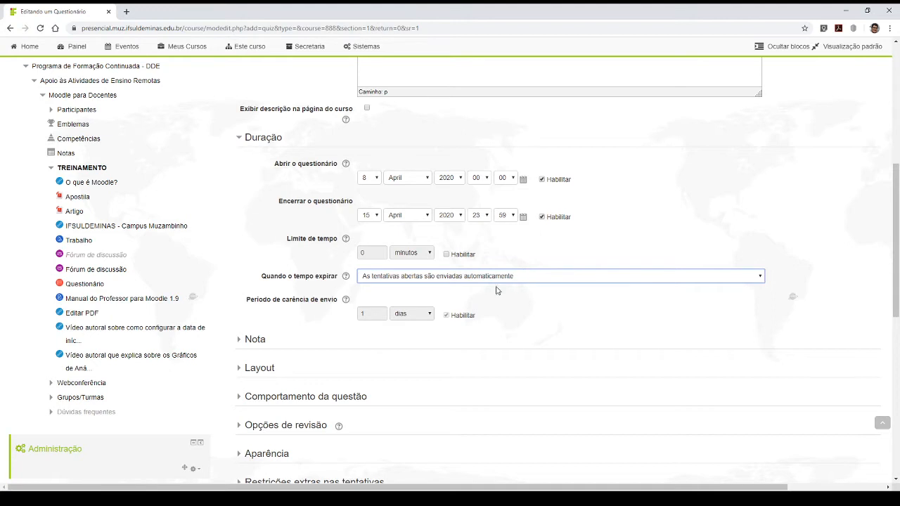
pyautogui.click(492, 299)
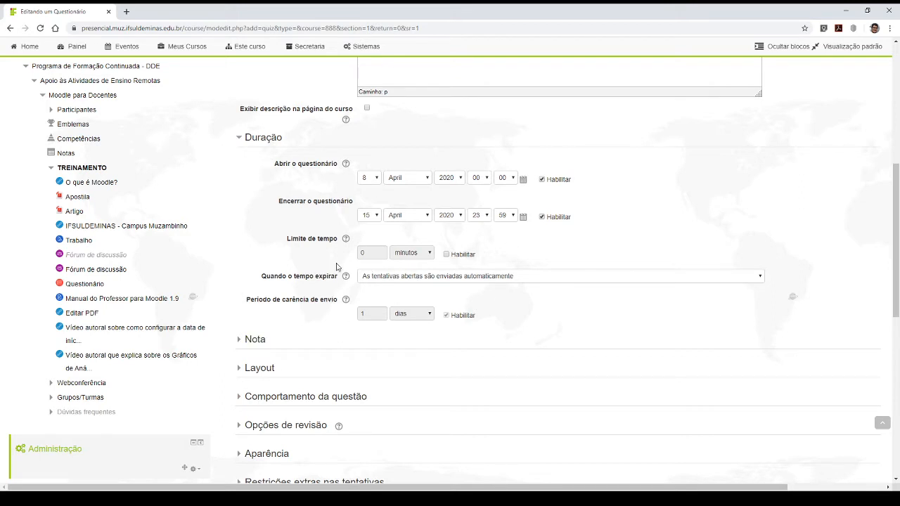
# - Expand the Nota settings of the quiz
pyautogui.click(257, 340)
pyautogui.scroll(-3, 337, 310)
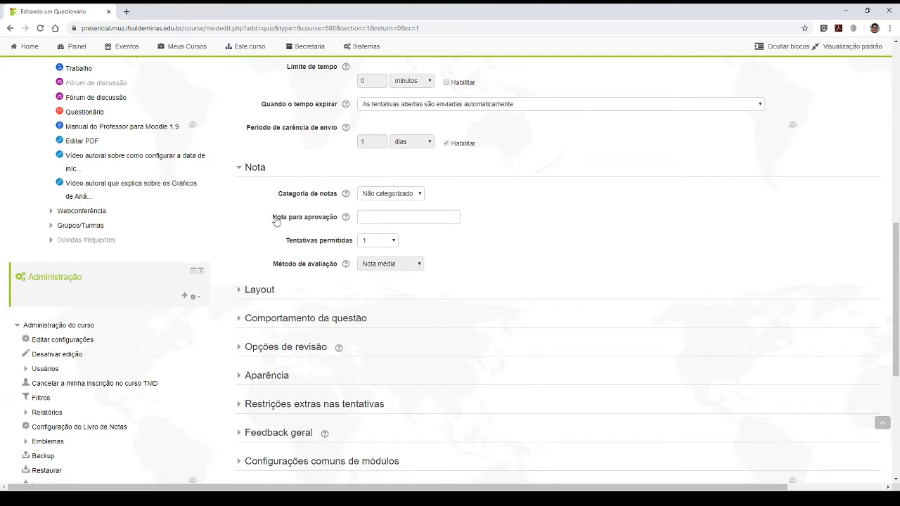
pyautogui.moveTo(272, 220); pyautogui.dragTo(352, 219)
pyautogui.click(394, 217)
pyautogui.write('6')
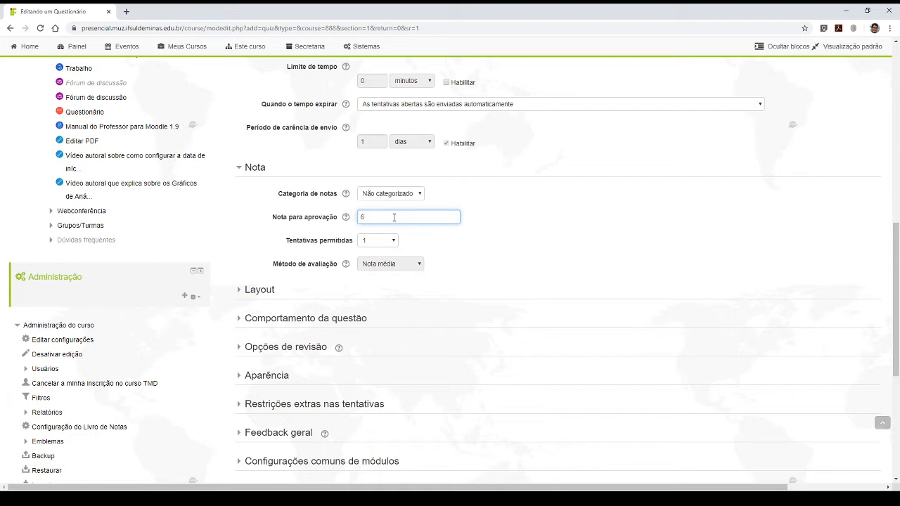
pyautogui.press('BackSpace')
# - Set Tentativas permitidas to 2 and keep Nota média as the grading method
pyautogui.click(387, 248)
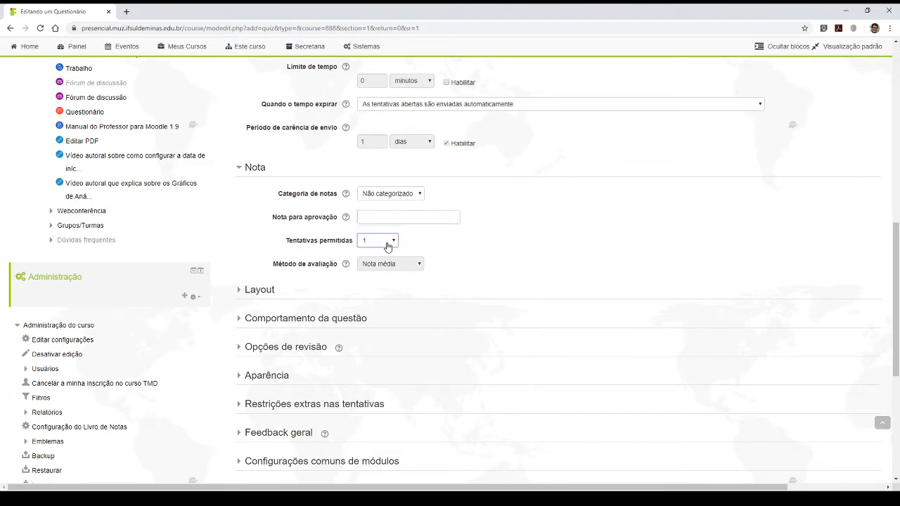
pyautogui.click(457, 241)
pyautogui.click(378, 240)
pyautogui.press('Down')
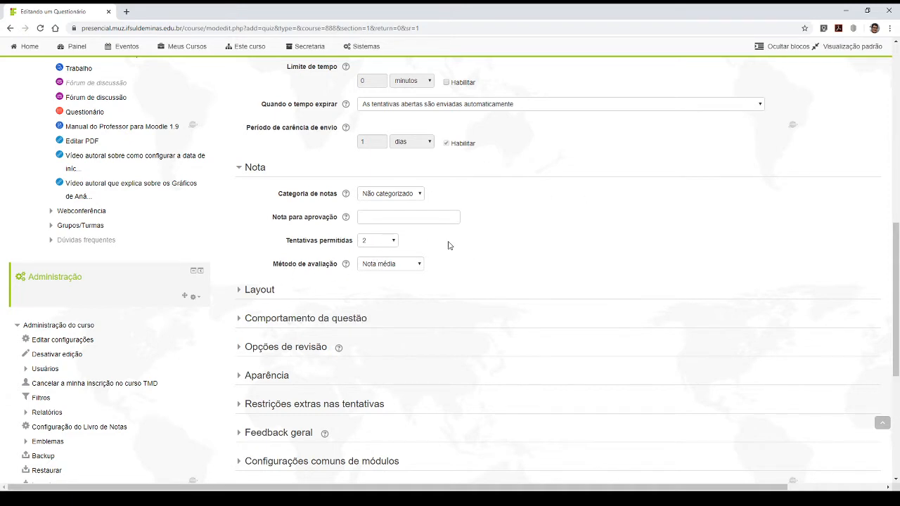
pyautogui.click(411, 271)
# - Expand the Layout settings and examine the Nova página option for distributing questions across pages
pyautogui.click(254, 295)
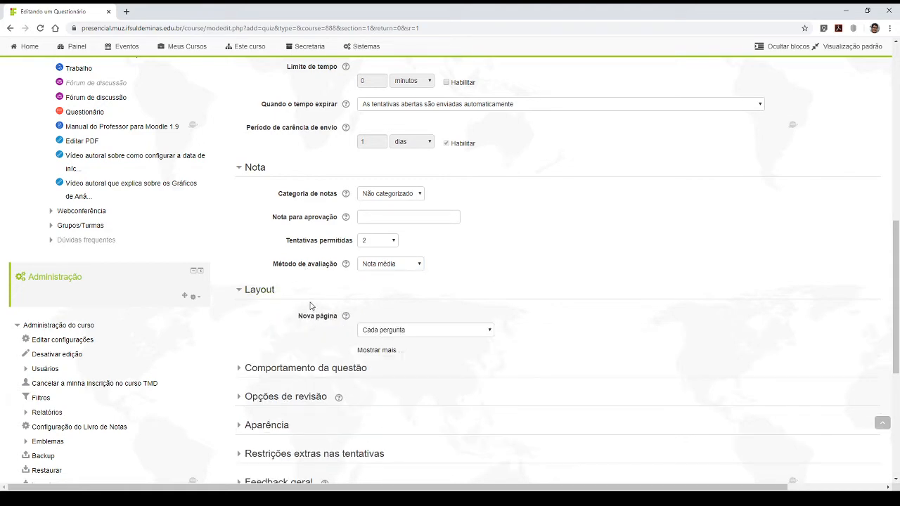
pyautogui.scroll(-3, 312, 306)
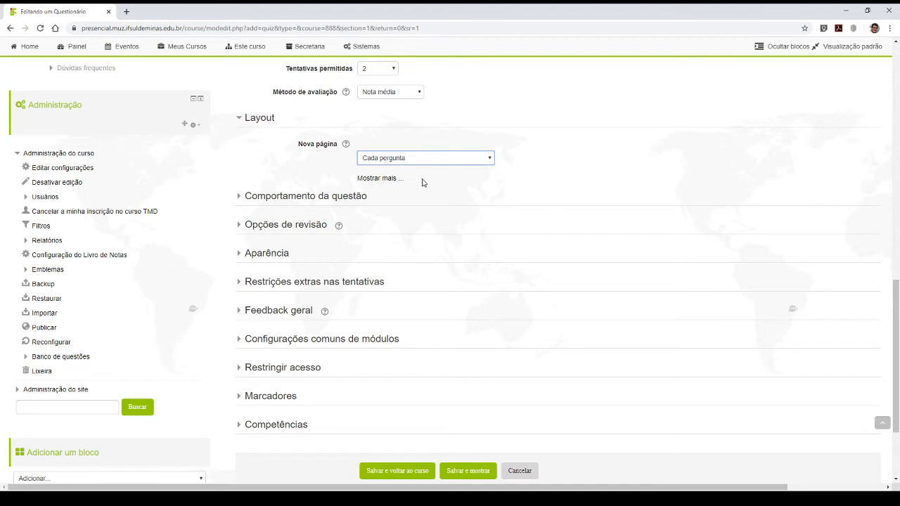
pyautogui.click(563, 168)
# - Expand the Comportamento da questão and Opções de revisão sections and examine their settings
pyautogui.click(281, 198)
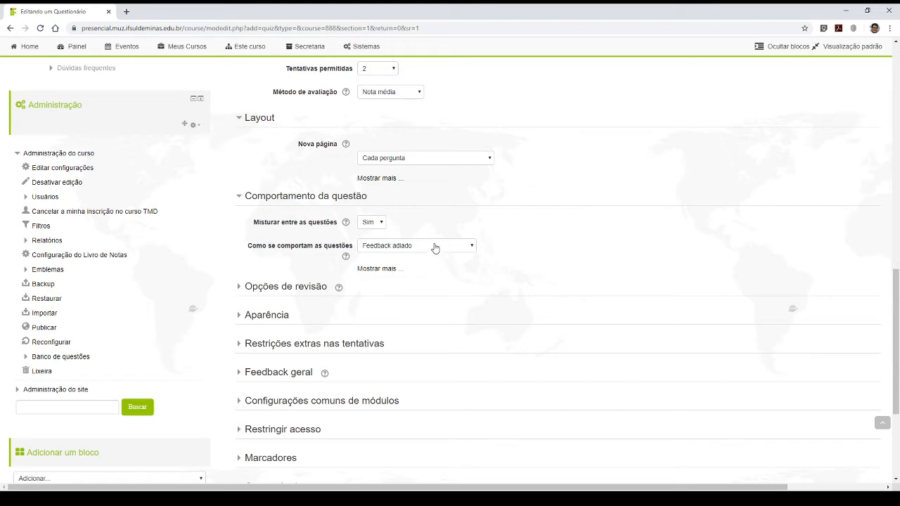
pyautogui.click(278, 288)
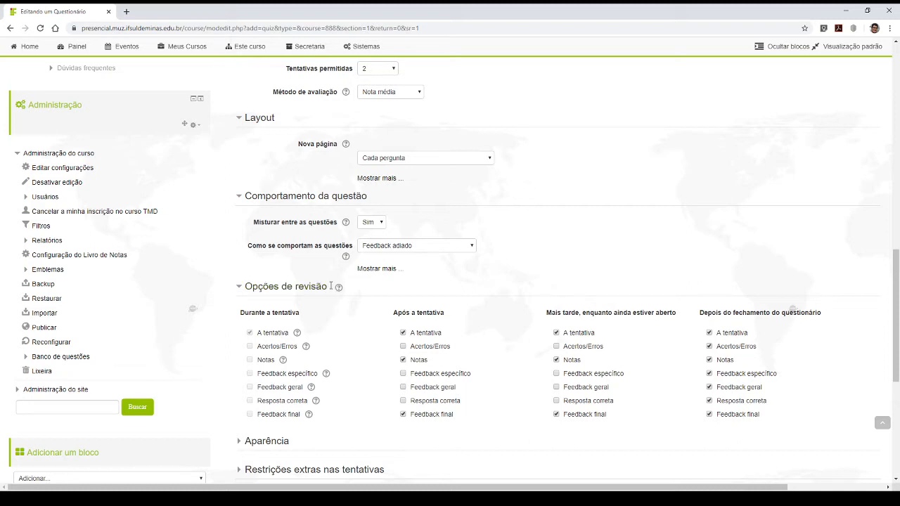
pyautogui.moveTo(331, 286); pyautogui.dragTo(244, 286)
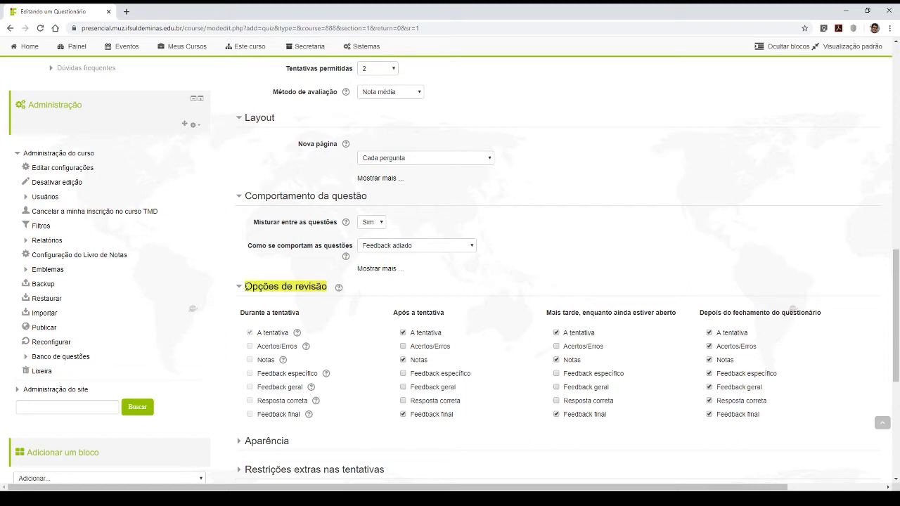
pyautogui.click(391, 286)
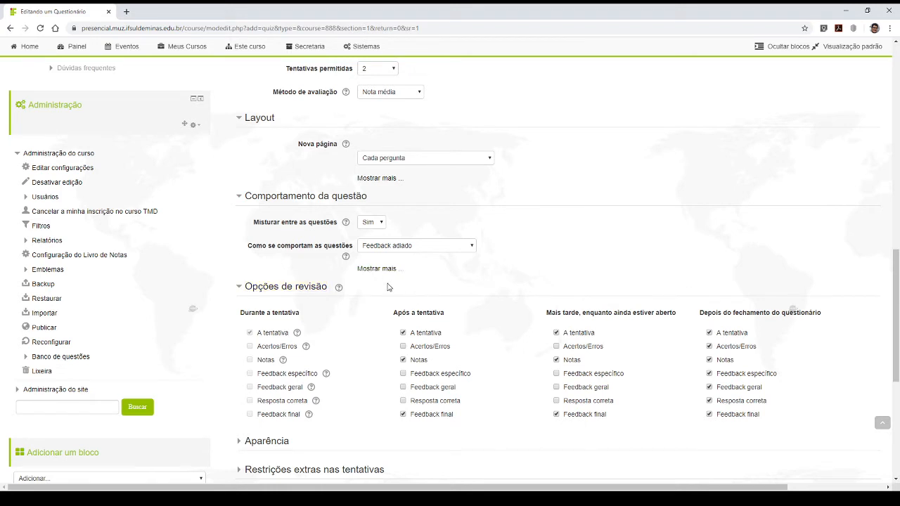
pyautogui.moveTo(331, 286); pyautogui.dragTo(238, 285)
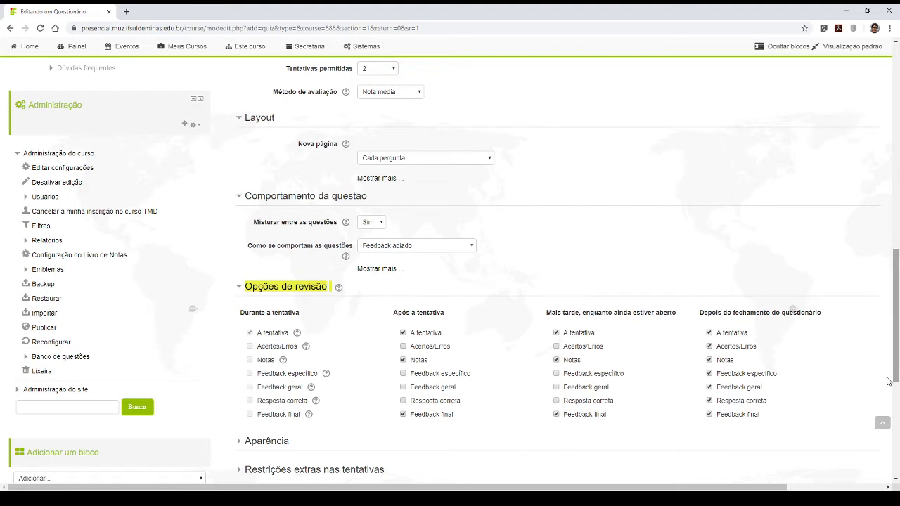
# - Under Opções de revisão, disable A tentativa in the Após a tentativa column, keeping Notas and Feedback final enabled
pyautogui.click(356, 296)
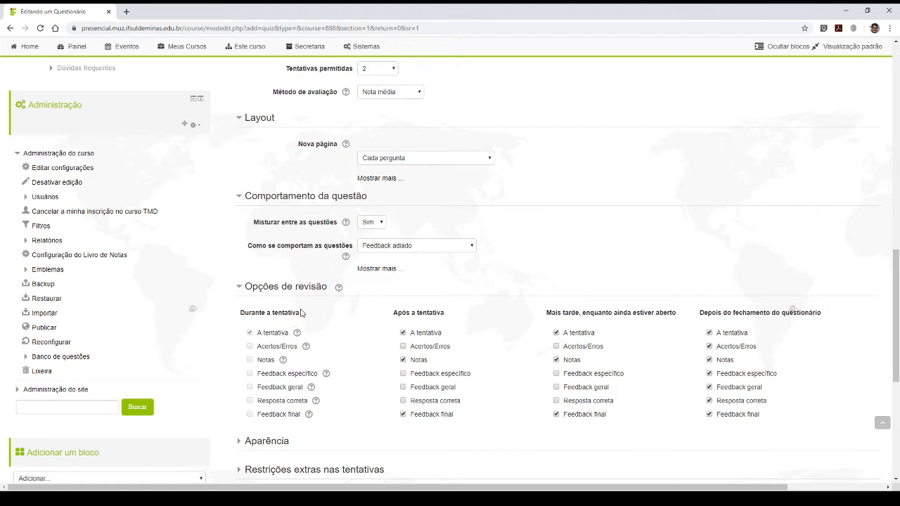
pyautogui.scroll(-3, 415, 269)
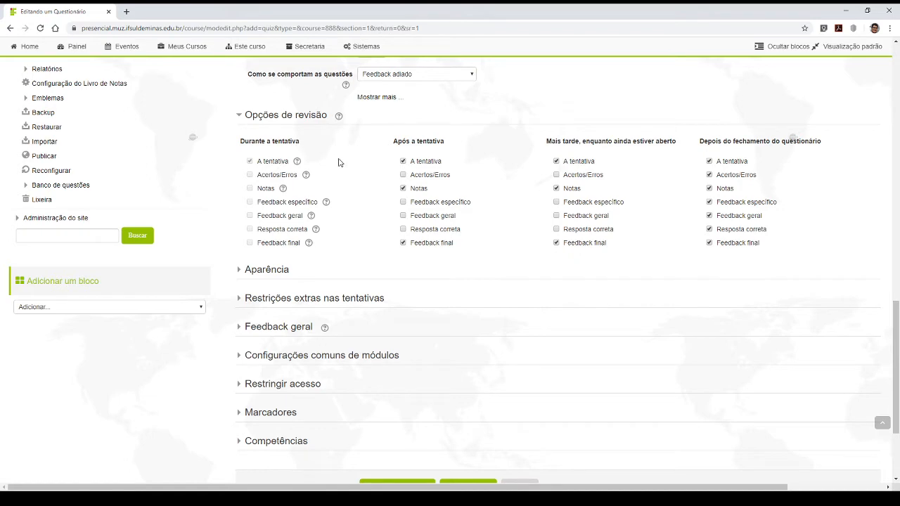
pyautogui.scroll(3, 361, 260)
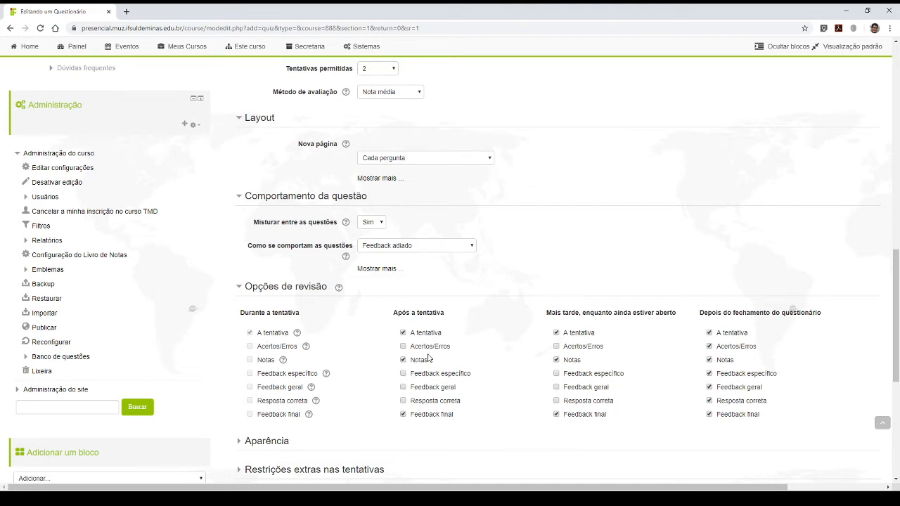
pyautogui.scroll(-3, 399, 316)
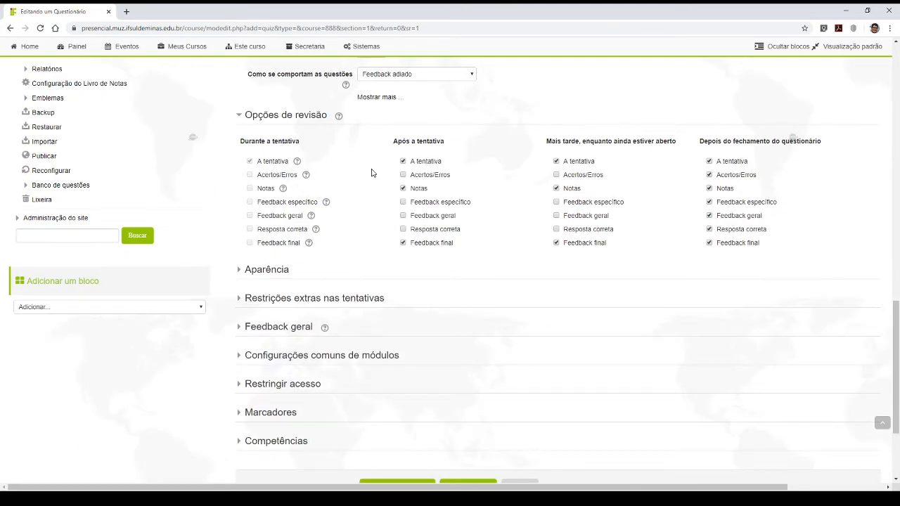
pyautogui.scroll(3, 436, 211)
pyautogui.scroll(-3, 457, 246)
pyautogui.scroll(3, 475, 250)
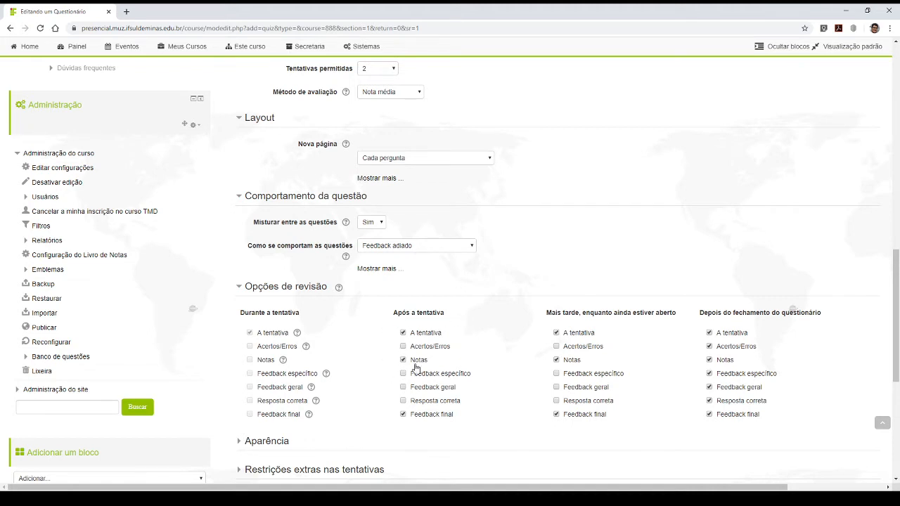
pyautogui.click(404, 334)
pyautogui.moveTo(460, 415); pyautogui.dragTo(445, 416)
pyautogui.click(458, 420)
# - Disable A tentativa in the review column Mais tarde, enquanto ainda estiver aberto
pyautogui.scroll(-3, 489, 413)
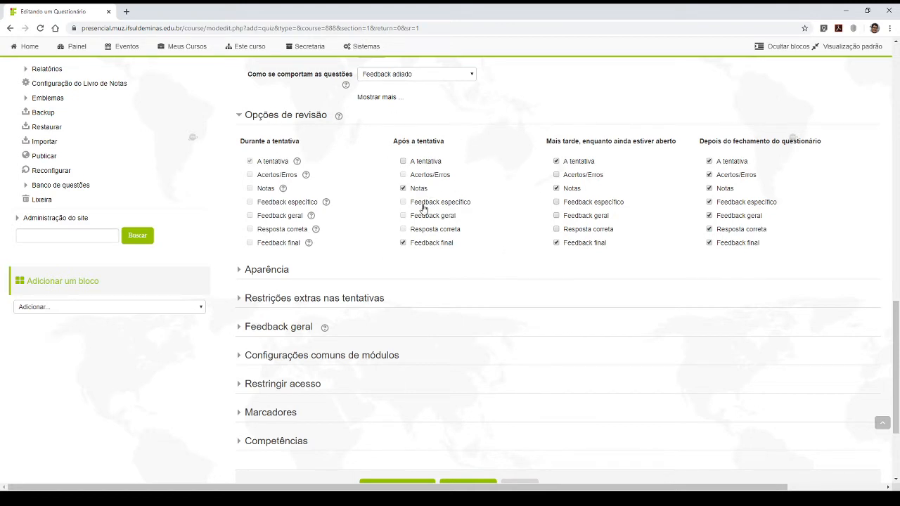
pyautogui.click(556, 162)
pyautogui.moveTo(563, 243); pyautogui.dragTo(604, 246)
pyautogui.click(635, 246)
pyautogui.moveTo(701, 141); pyautogui.dragTo(820, 146)
pyautogui.click(827, 145)
# - Expand the Aparência section, and briefly open Restrições extras nas tentativas to view its settings before collapsing it again
pyautogui.click(265, 275)
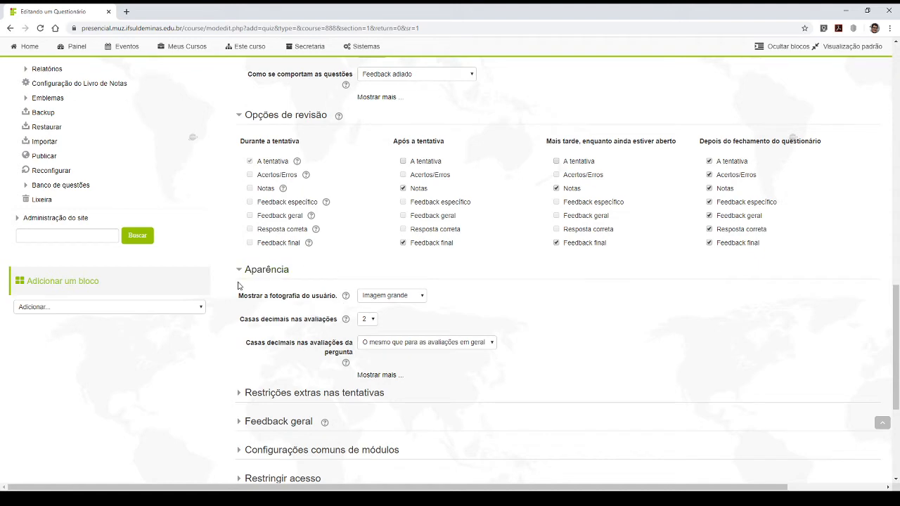
pyautogui.scroll(-3, 404, 291)
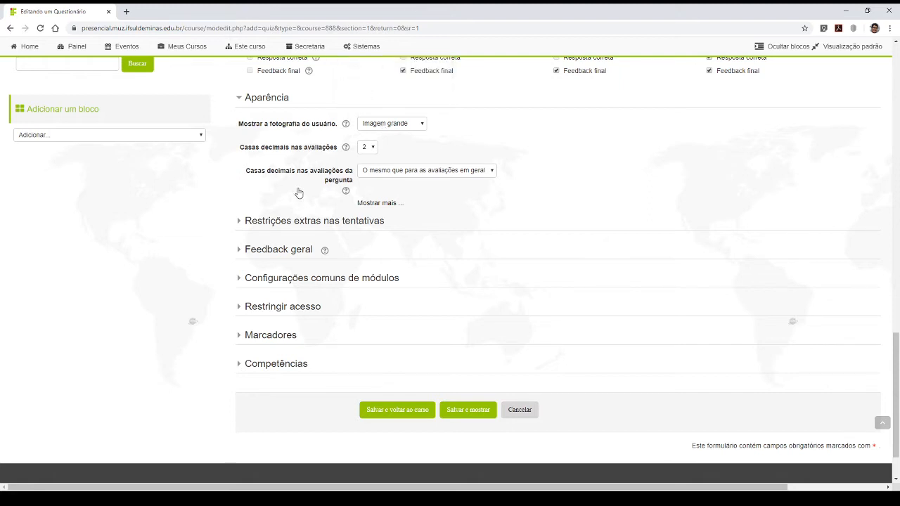
pyautogui.click(282, 222)
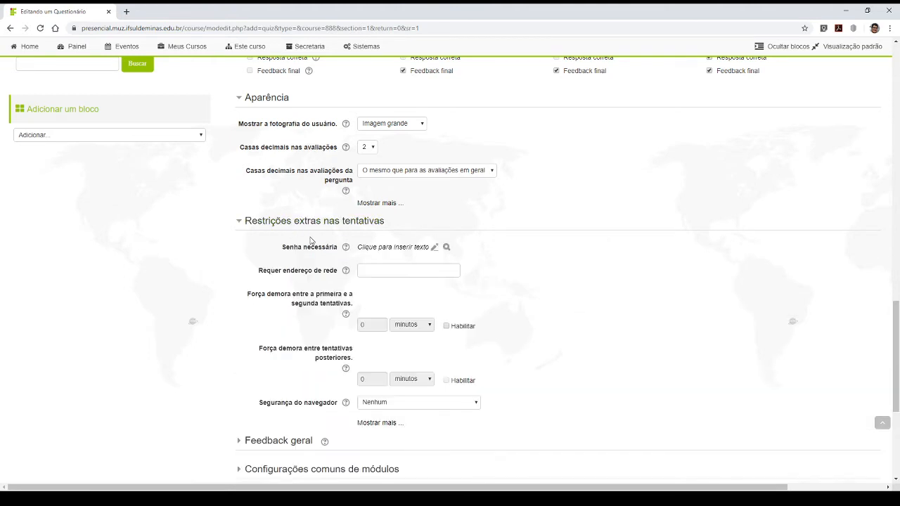
pyautogui.click(312, 224)
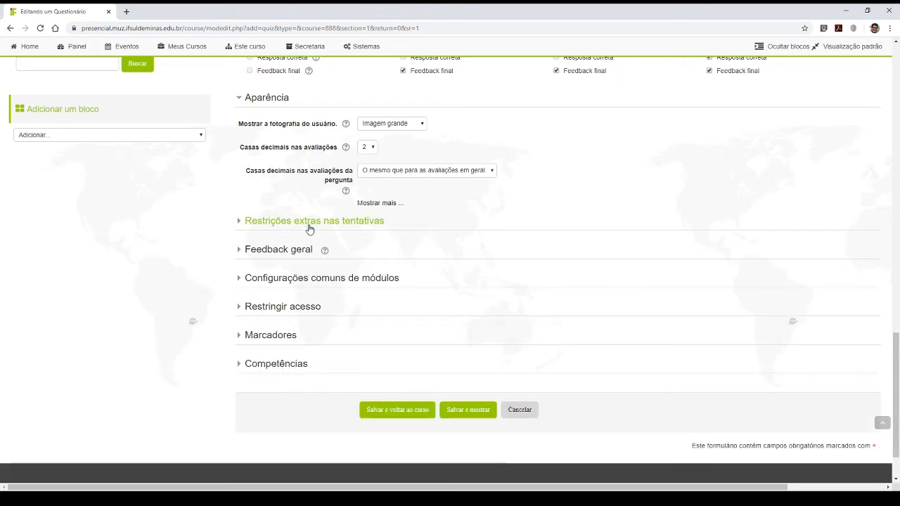
# - Expand the Feedback geral section and examine its grade limits and comment fields
pyautogui.click(261, 252)
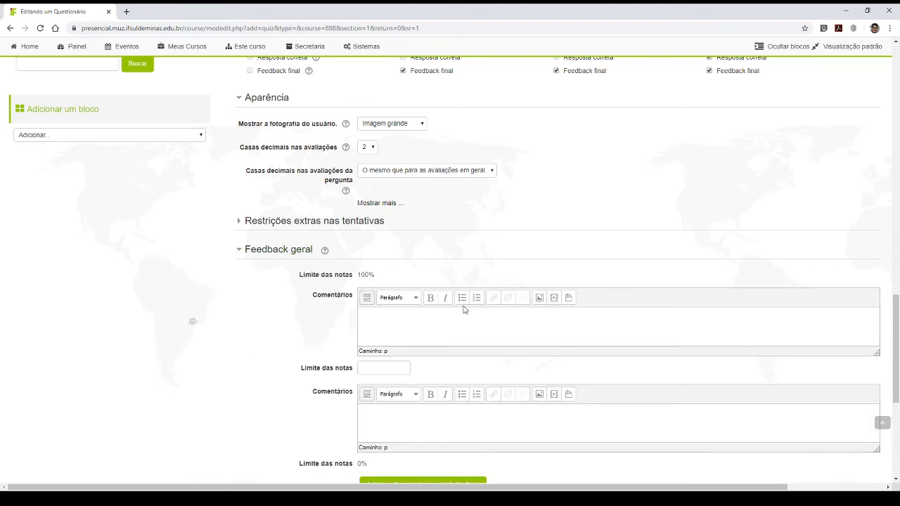
pyautogui.scroll(-3, 249, 258)
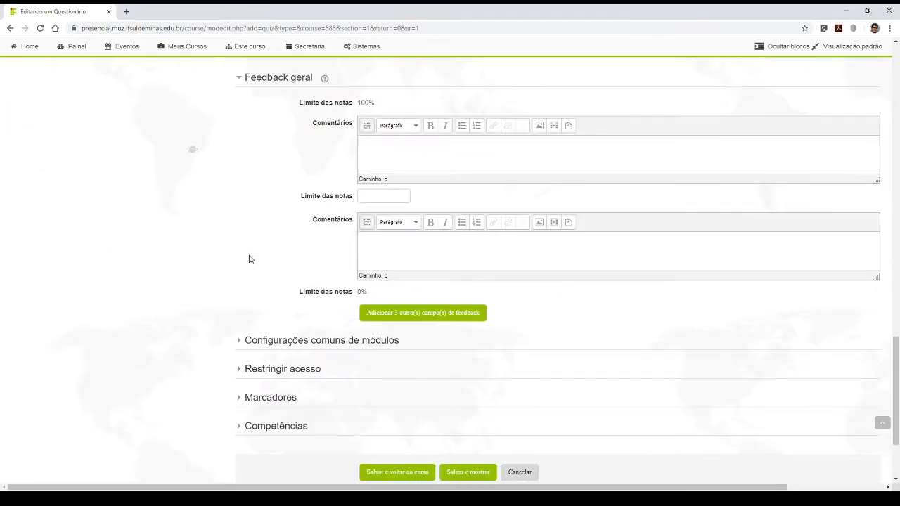
pyautogui.scroll(3, 302, 253)
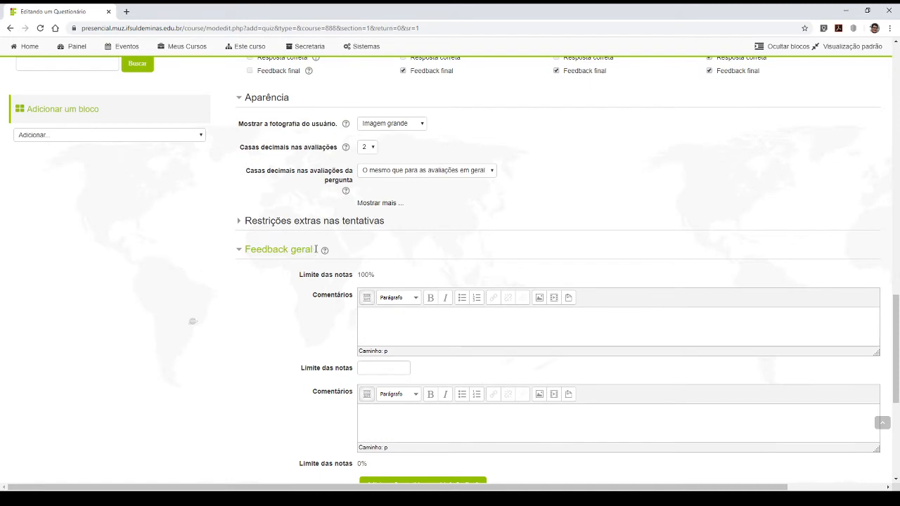
pyautogui.click(395, 321)
pyautogui.click(486, 499)
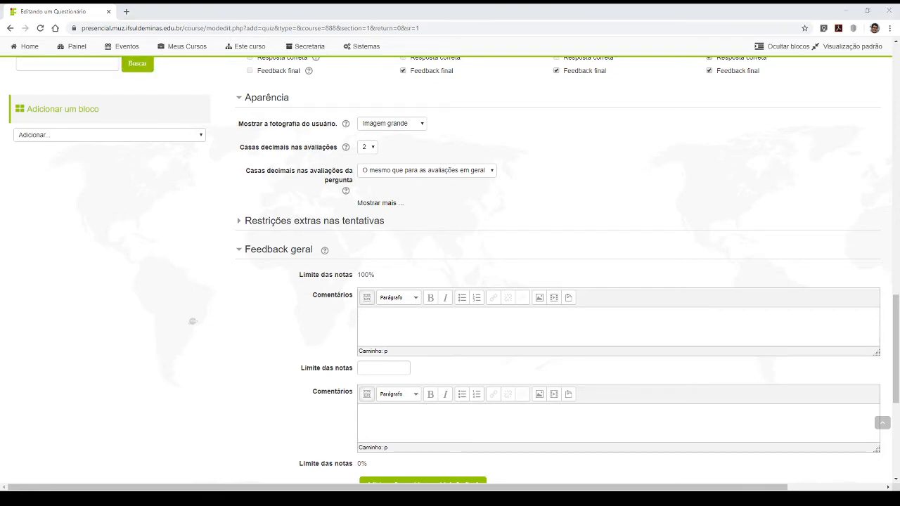
pyautogui.click(429, 317)
pyautogui.scroll(3, 417, 296)
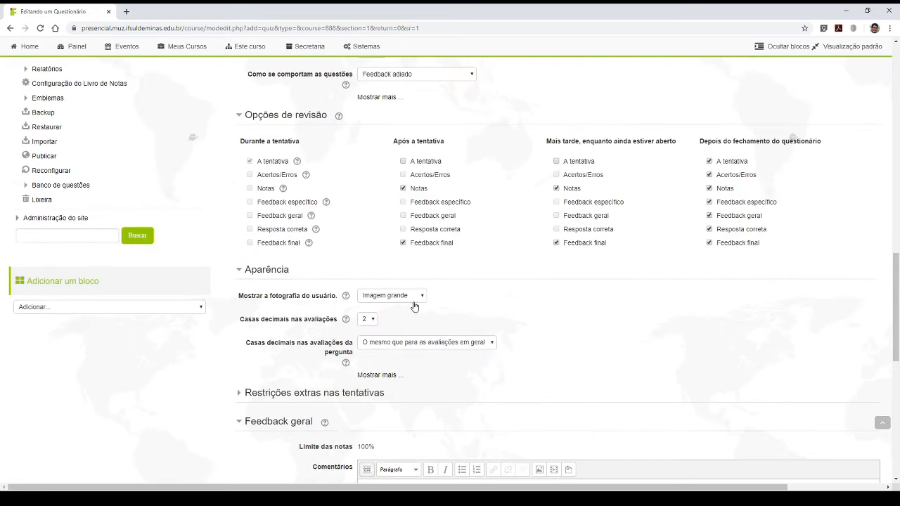
pyautogui.scroll(-3, 462, 251)
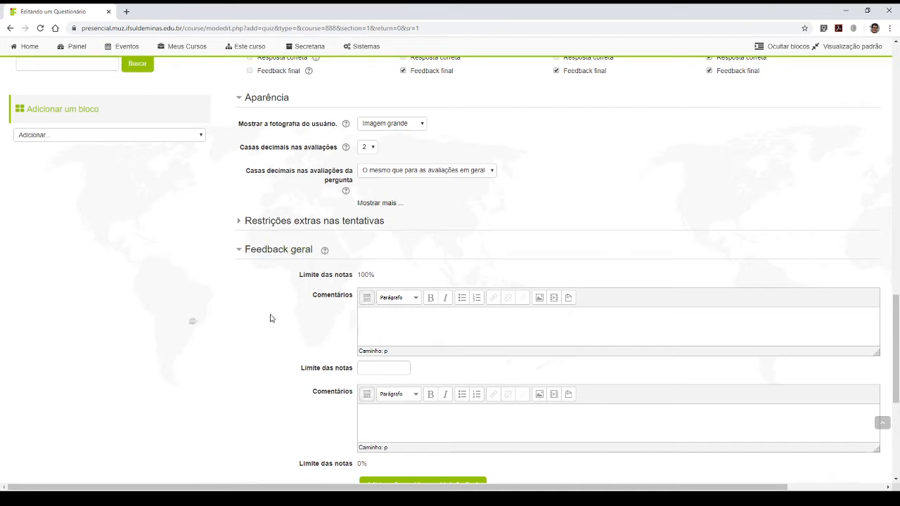
pyautogui.scroll(-3, 269, 315)
pyautogui.scroll(3, 372, 217)
# - Set the editable Limite das notas between the two Feedback geral comments to 60%
pyautogui.click(380, 419)
pyautogui.moveTo(357, 275); pyautogui.dragTo(378, 278)
pyautogui.click(378, 279)
pyautogui.click(370, 368)
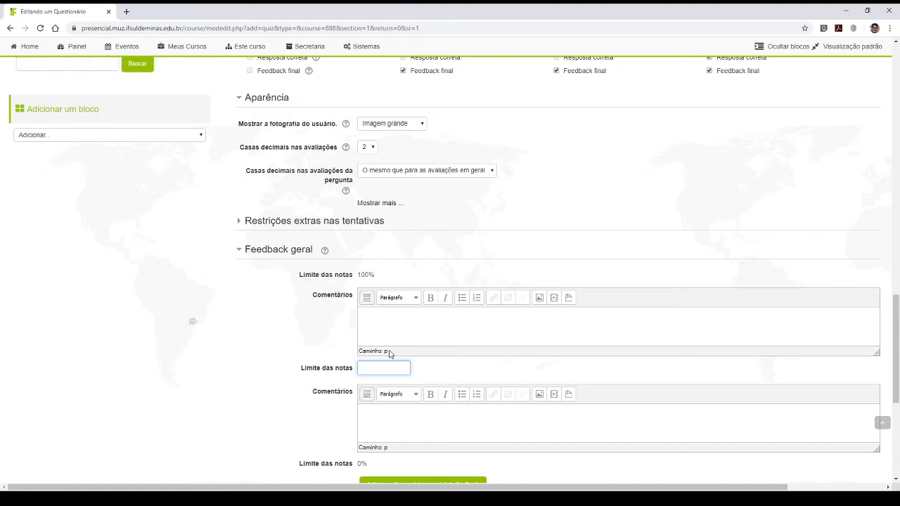
pyautogui.click(392, 338)
pyautogui.click(384, 367)
pyautogui.write('60%')
pyautogui.moveTo(391, 368); pyautogui.dragTo(361, 365)
pyautogui.click(379, 368)
# - Enter the comment "Parabéns! Você atingiu a média." for grades between 60% and 100%
pyautogui.click(377, 322)
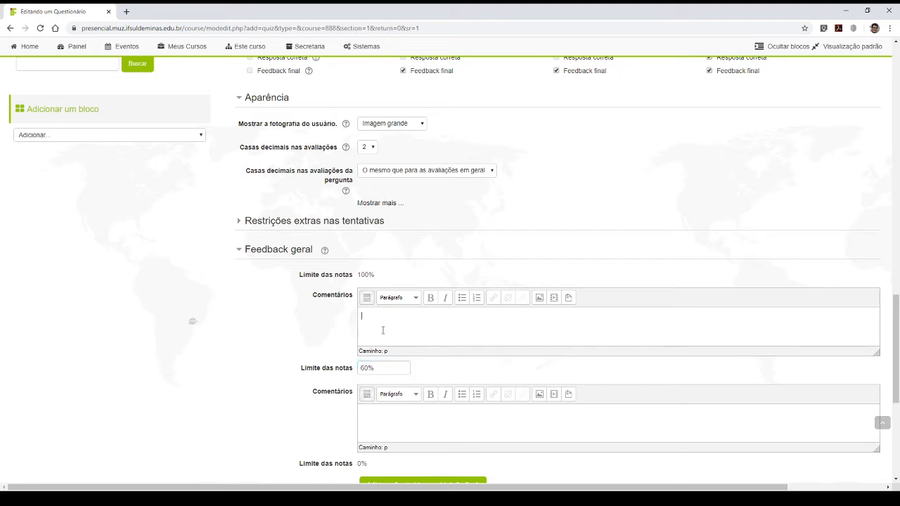
pyautogui.moveTo(377, 275); pyautogui.dragTo(357, 276)
pyautogui.moveTo(375, 367); pyautogui.dragTo(358, 369)
pyautogui.click(377, 327)
pyautogui.write('Parabéns ')
pyautogui.write(' Você atingiu a média.')
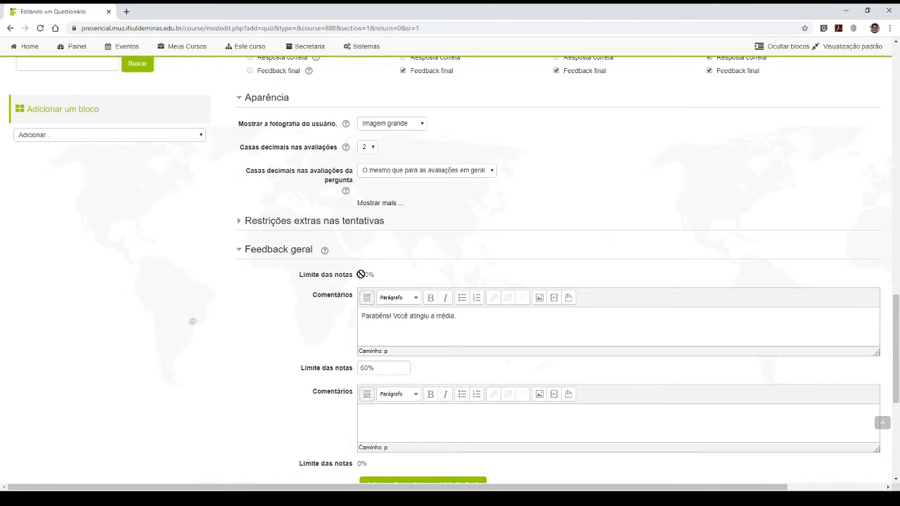
pyautogui.moveTo(358, 274); pyautogui.dragTo(374, 276)
pyautogui.moveTo(378, 368); pyautogui.dragTo(358, 367)
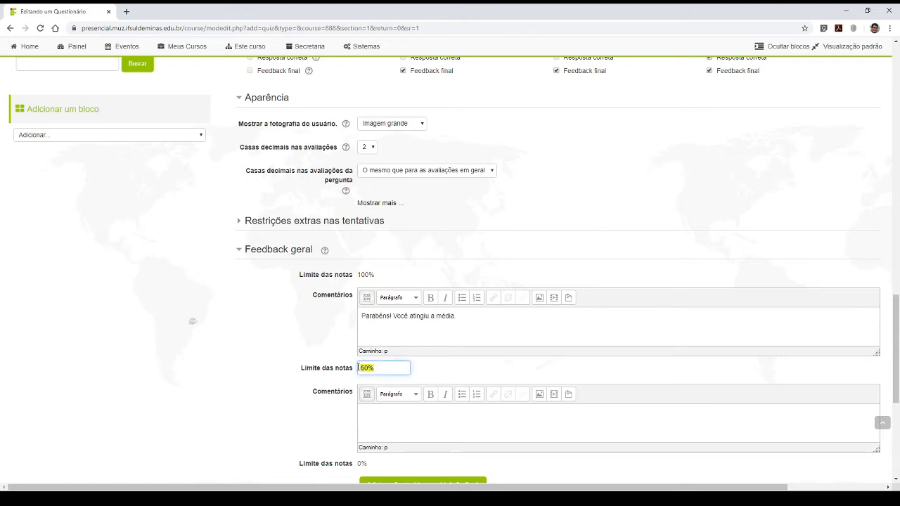
pyautogui.moveTo(455, 318); pyautogui.dragTo(356, 325)
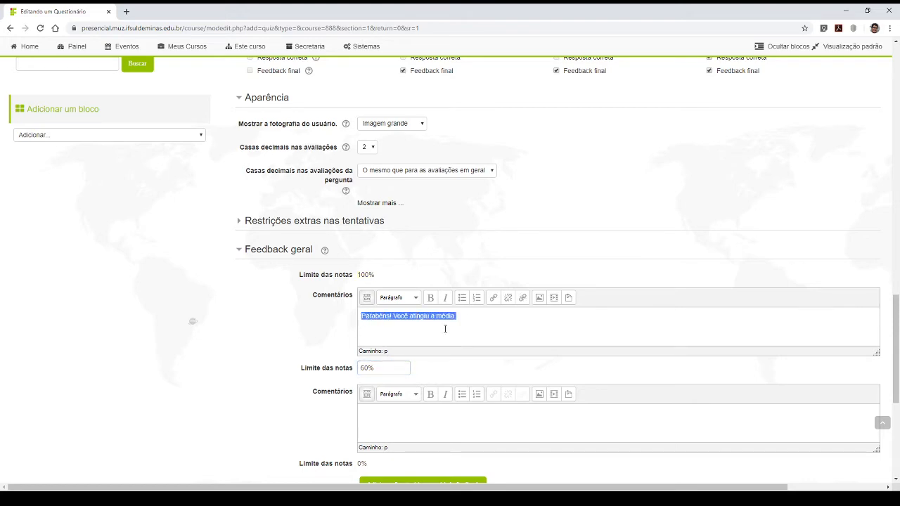
# - Enter the comment "Infelizmente você não atingiu a média. Tente novamente se tiver mais tentativas..." for grades between 0% and 60%
pyautogui.scroll(-5, 455, 330)
pyautogui.scroll(3, 429, 327)
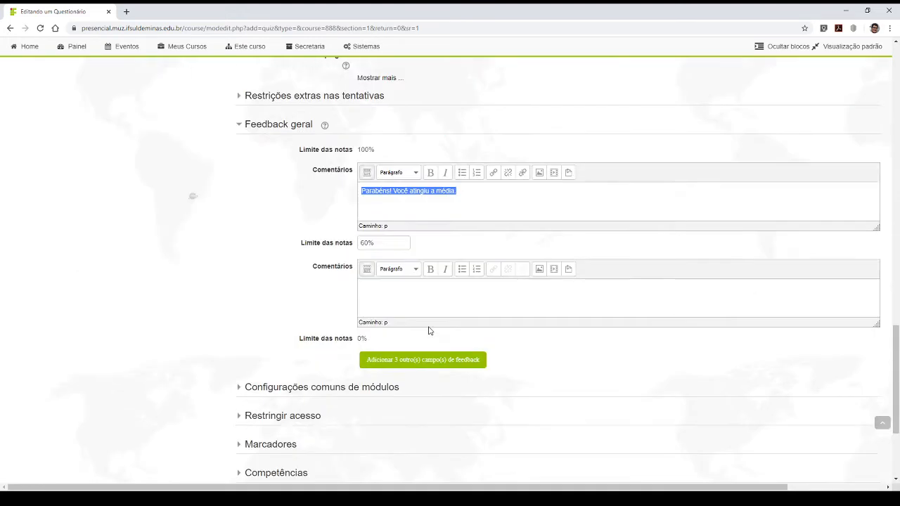
pyautogui.click(405, 301)
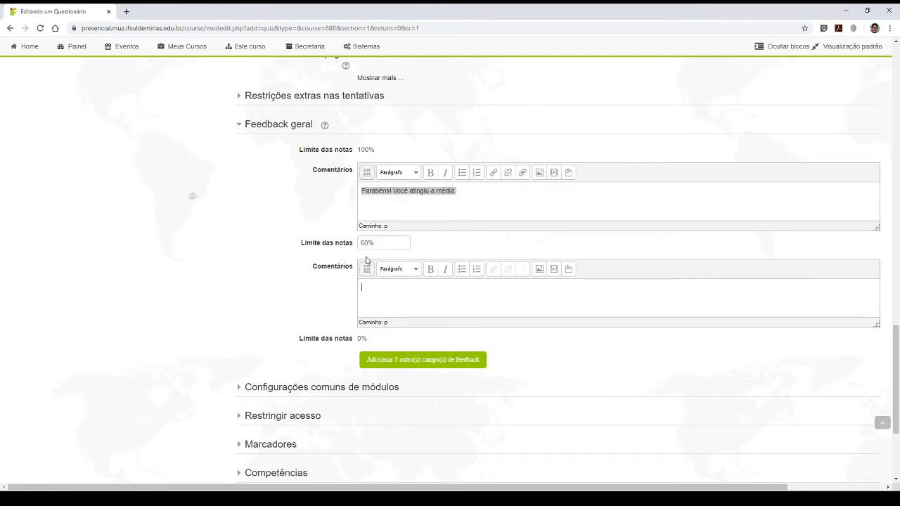
pyautogui.moveTo(376, 243); pyautogui.dragTo(353, 243)
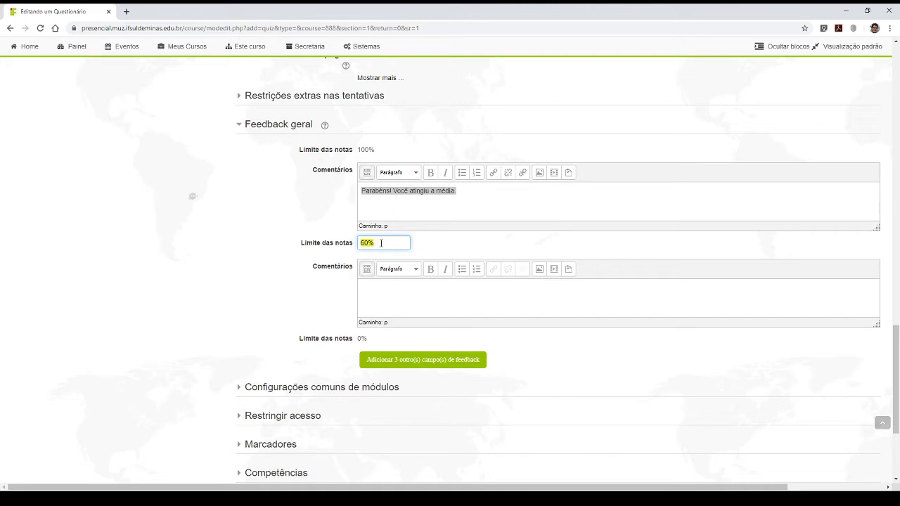
pyautogui.click(392, 289)
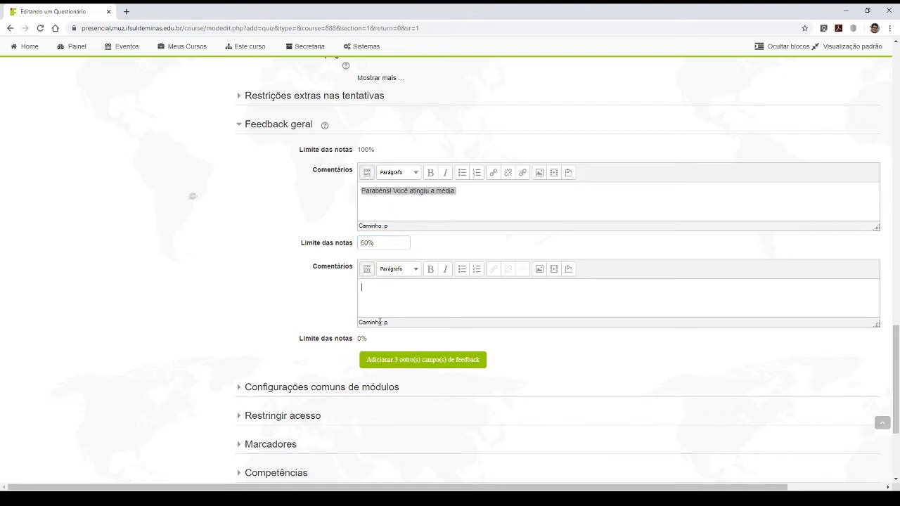
pyautogui.doubleClick(378, 242)
pyautogui.moveTo(374, 242); pyautogui.dragTo(370, 243)
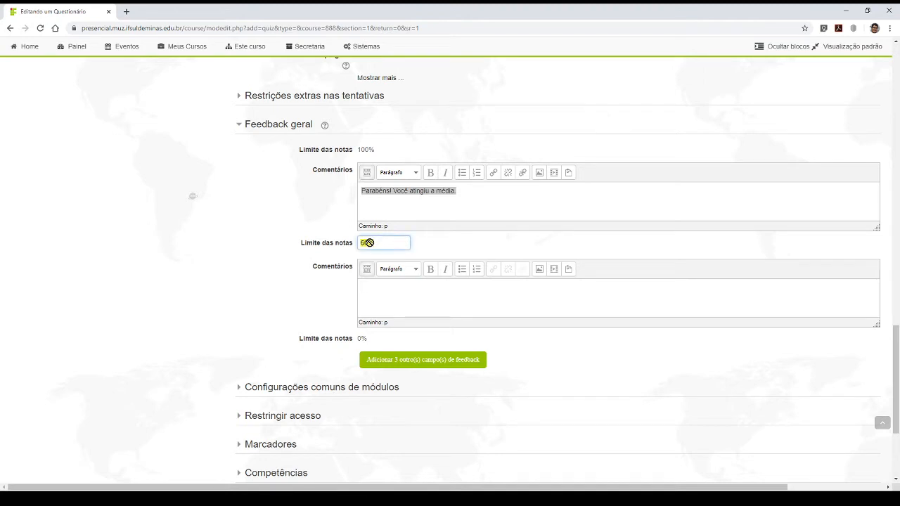
pyautogui.doubleClick(362, 338)
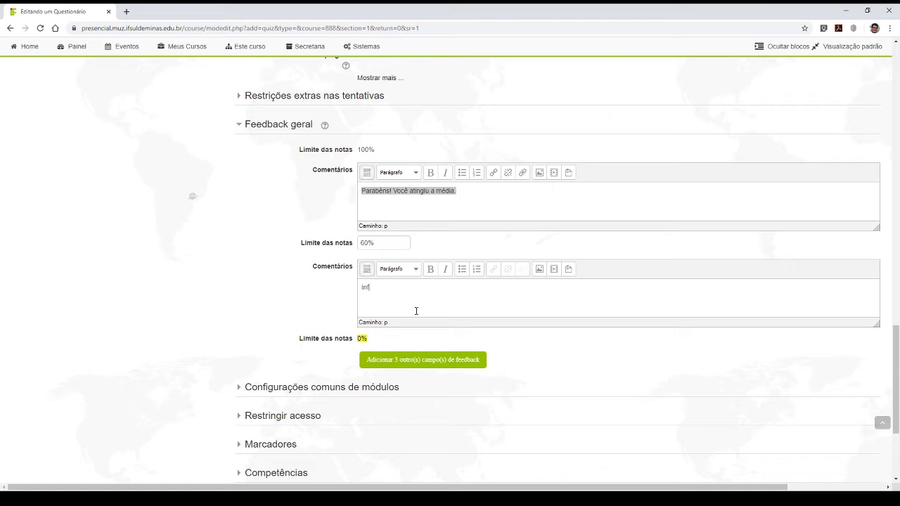
pyautogui.write('elizmente você não atingiu a média. Tente ')
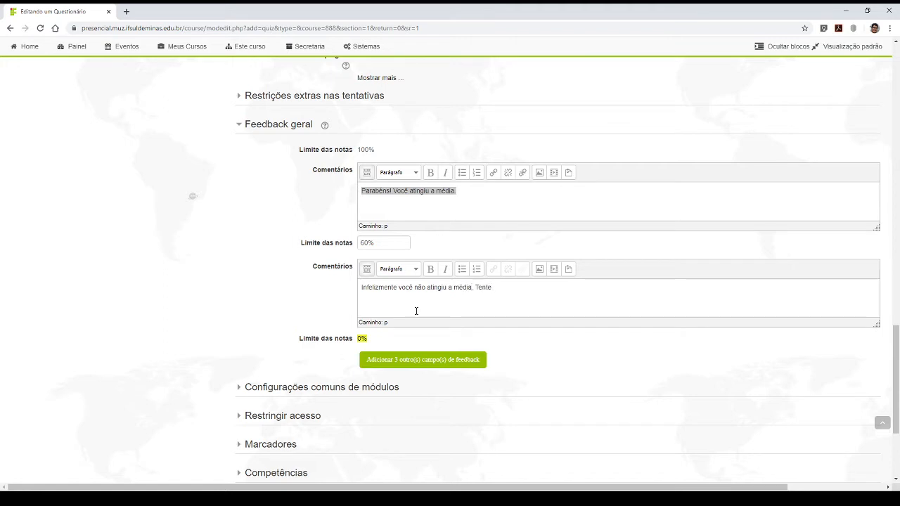
pyautogui.write('novamente')
pyautogui.write('se tiver mais tentativas...')
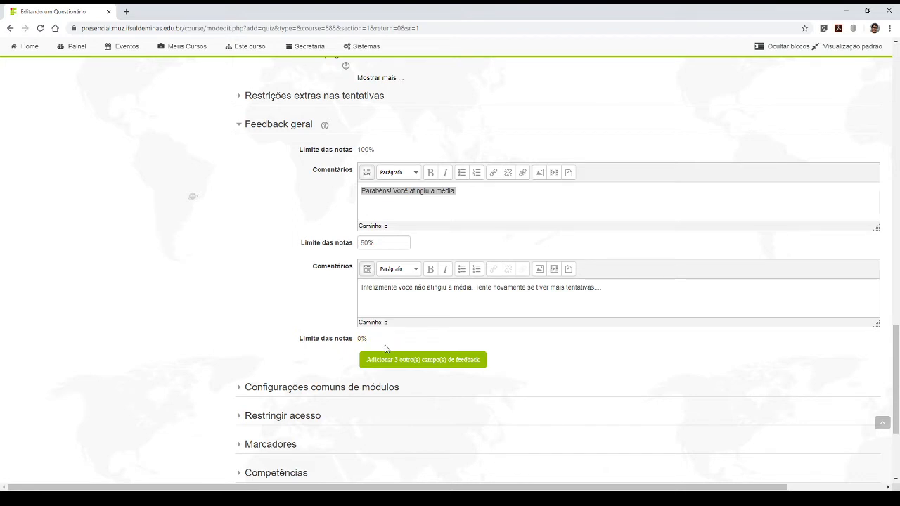
# - Add 3 more feedback fields to Feedback geral and look over the new grade limit and comment fields
pyautogui.scroll(-3, 396, 366)
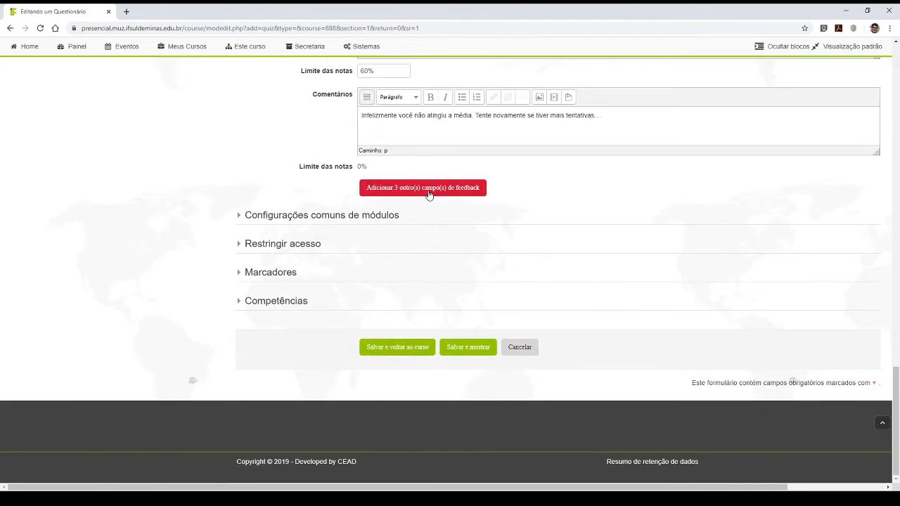
pyautogui.scroll(3, 454, 209)
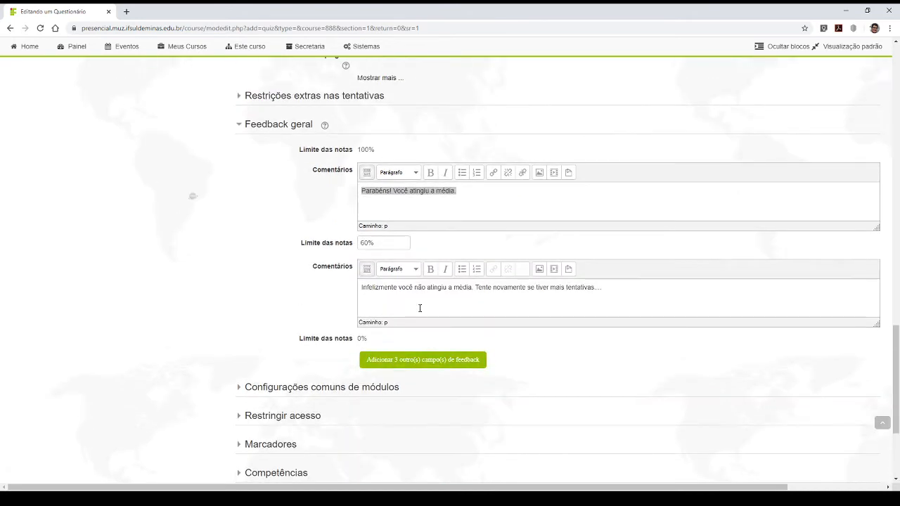
pyautogui.click(412, 363)
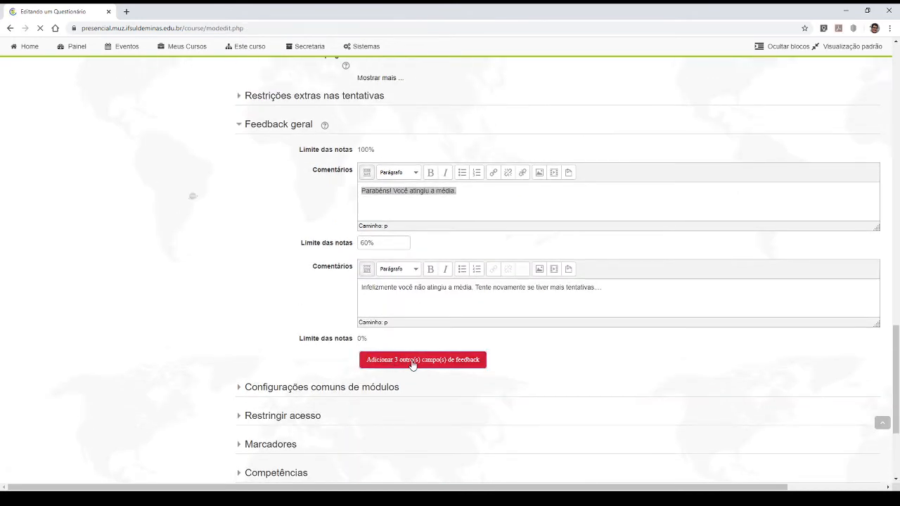
pyautogui.scroll(-10, 422, 362)
pyautogui.scroll(-15, 442, 362)
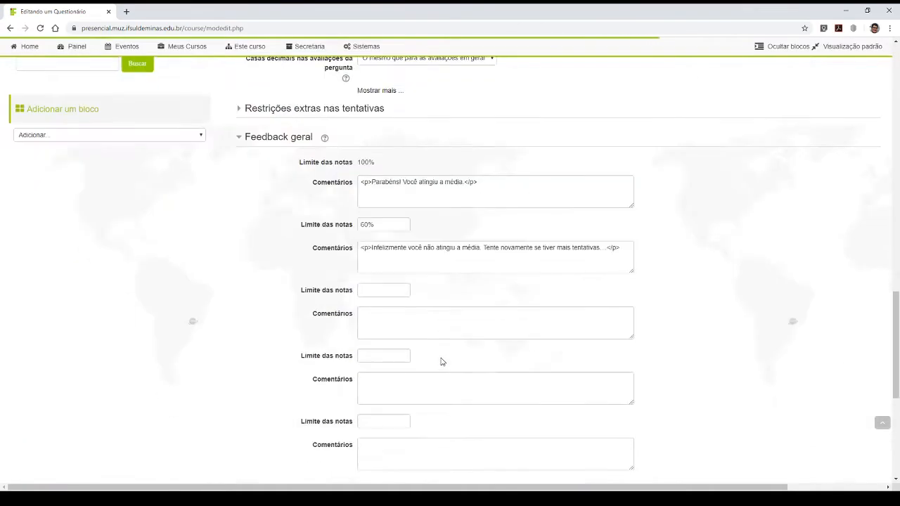
pyautogui.scroll(5, 442, 361)
pyautogui.scroll(-8, 449, 270)
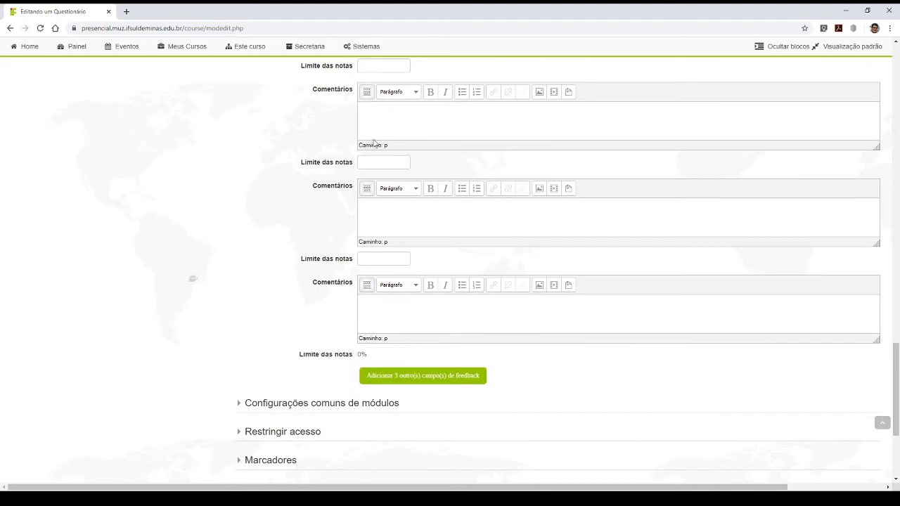
pyautogui.scroll(3, 422, 218)
pyautogui.click(423, 293)
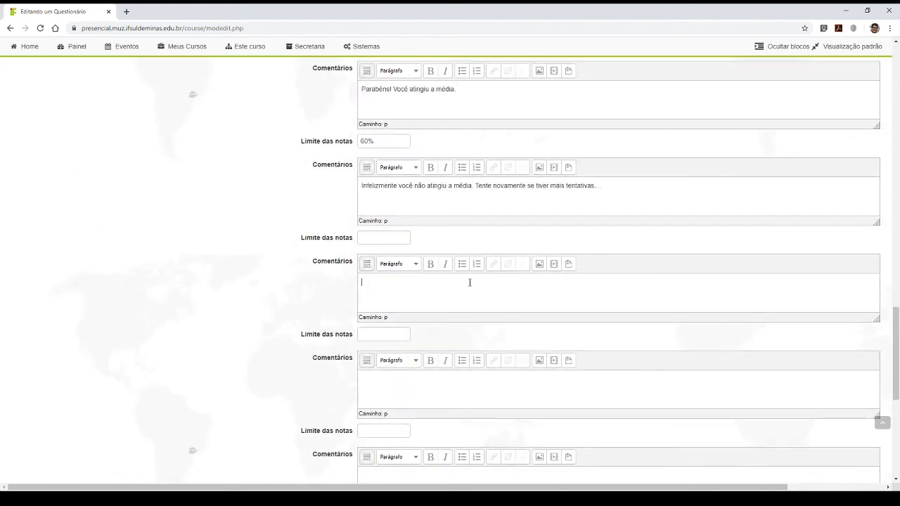
# - Look through the Configurações comuns de módulos, Restringir acesso, Marcadores and Competências sections of the quiz settings
pyautogui.click(370, 238)
pyautogui.scroll(-3, 379, 318)
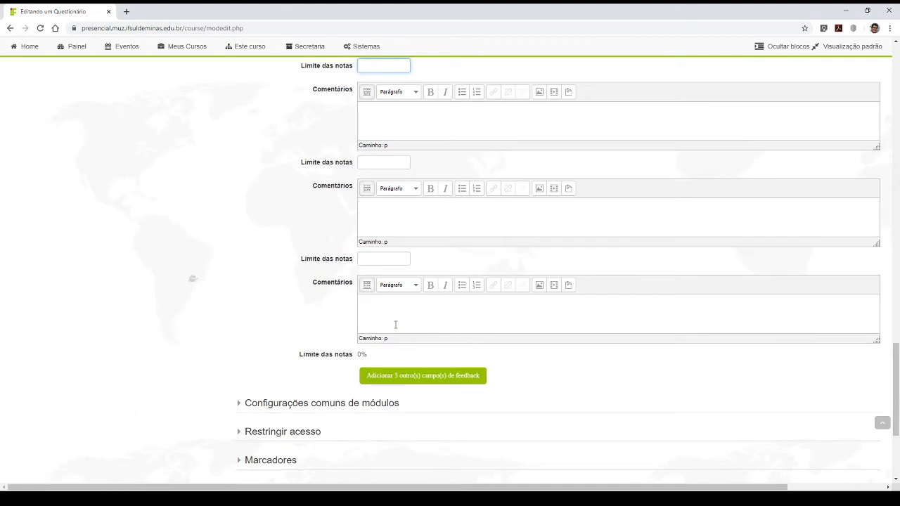
pyautogui.scroll(-3, 297, 382)
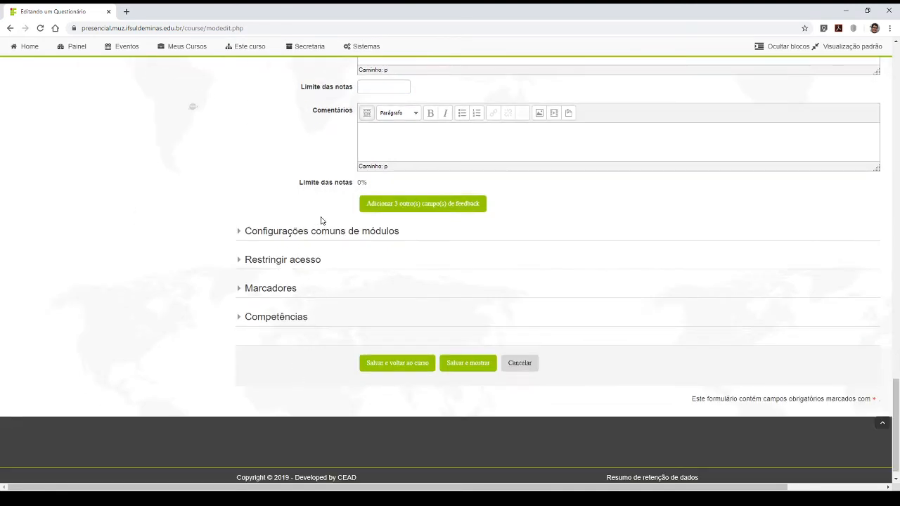
pyautogui.click(259, 232)
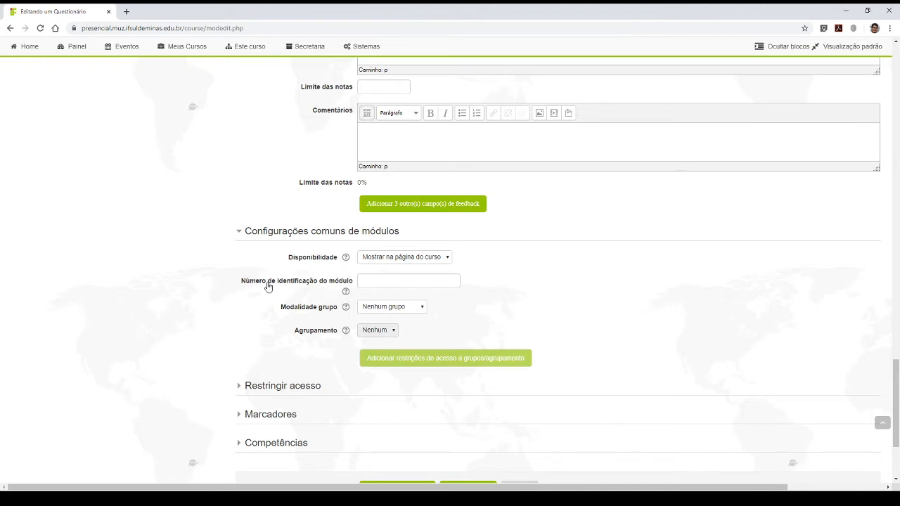
pyautogui.click(261, 232)
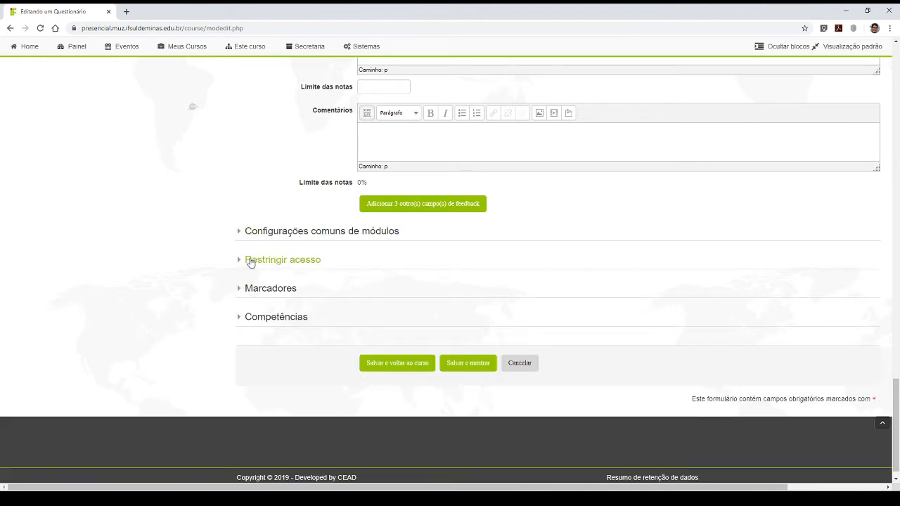
pyautogui.click(254, 260)
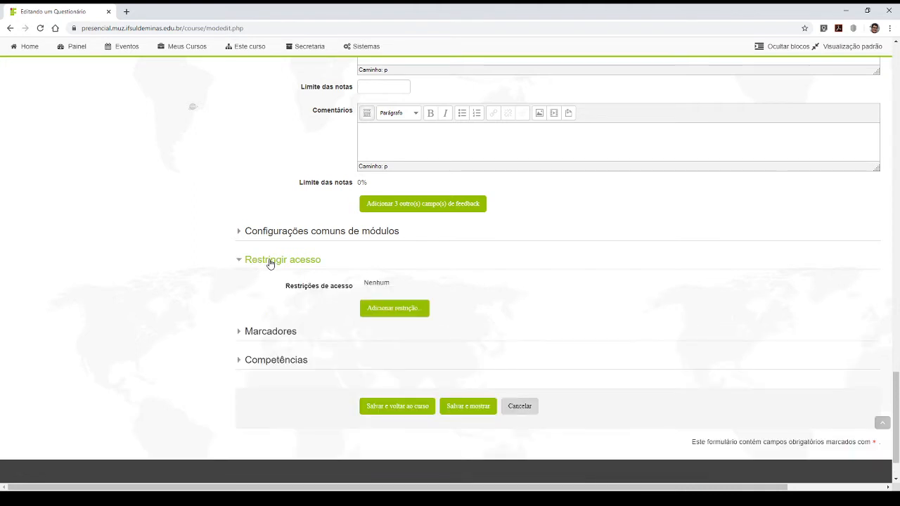
pyautogui.click(261, 262)
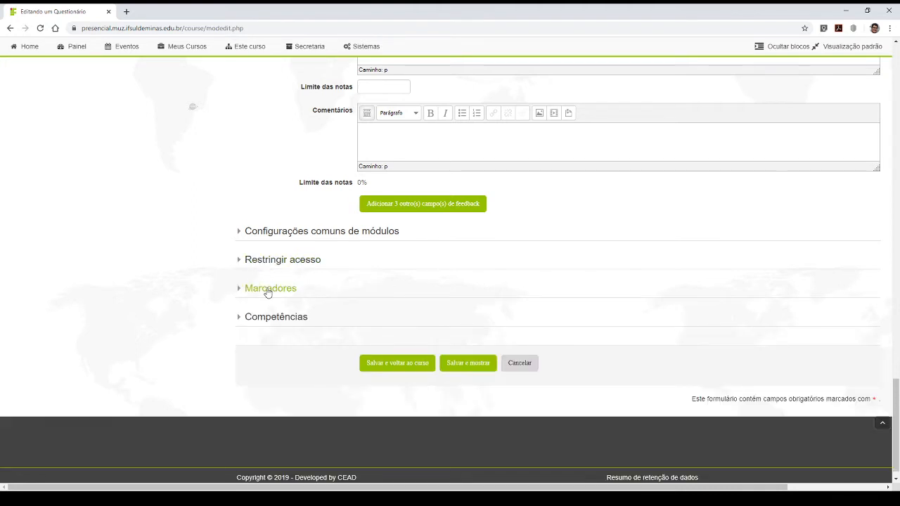
pyautogui.click(267, 289)
pyautogui.click(267, 289)
pyautogui.click(265, 323)
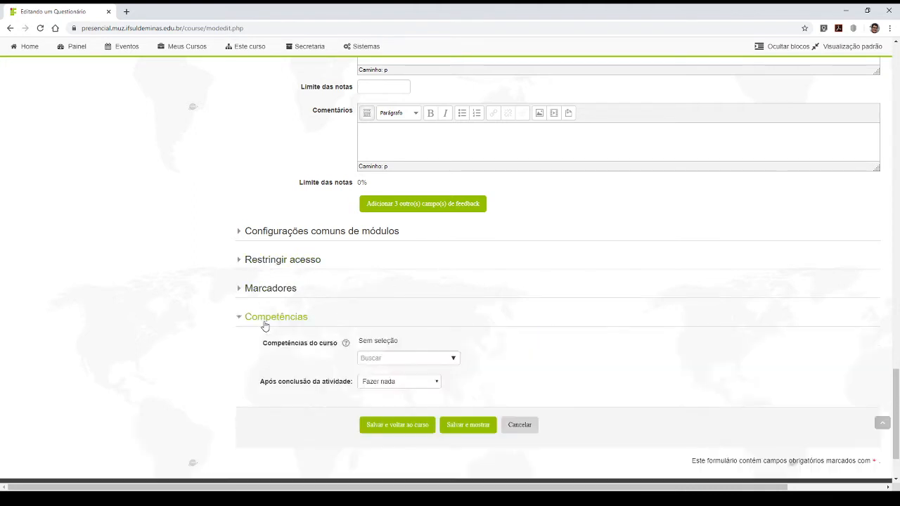
pyautogui.click(265, 323)
# - Save the quiz settings and display the quiz
pyautogui.scroll(3, 547, 297)
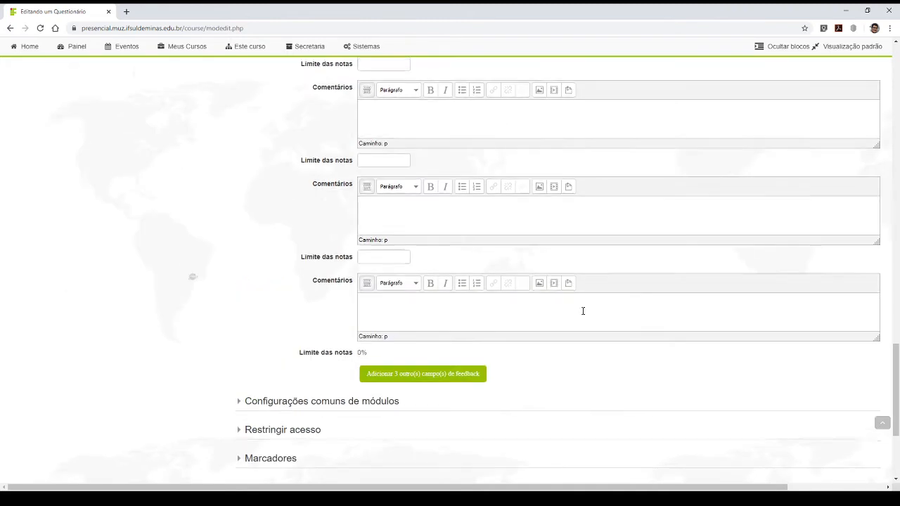
pyautogui.scroll(-3, 581, 324)
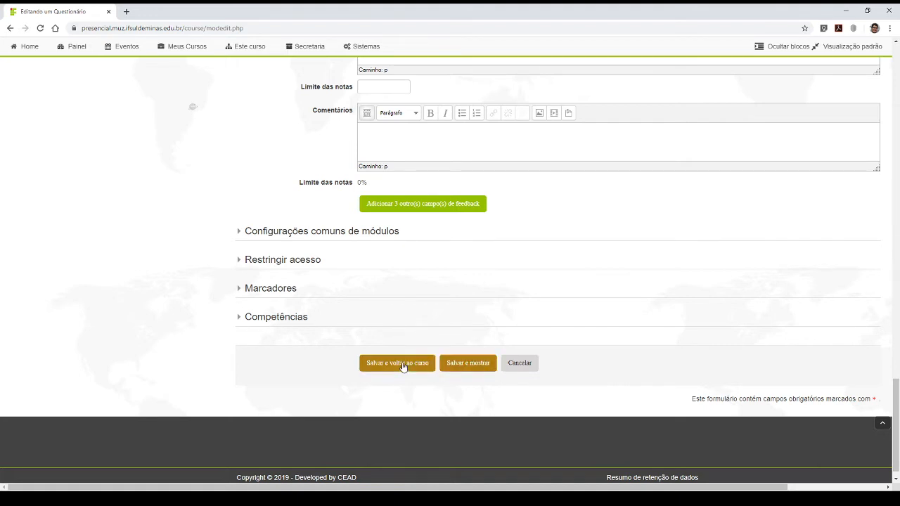
pyautogui.click(473, 366)
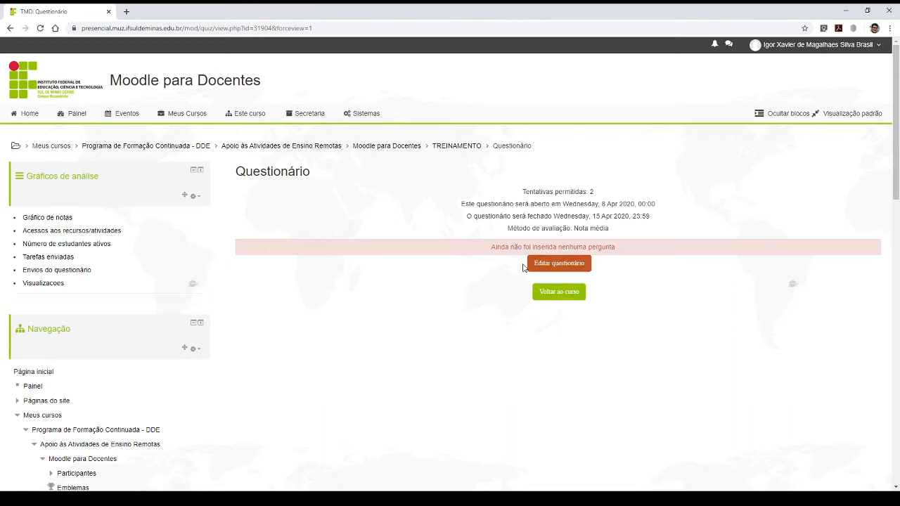
# - Review the quiz summary's allowed attempts, opening and closing dates, and grading method
pyautogui.moveTo(526, 191); pyautogui.dragTo(602, 193)
pyautogui.click(602, 193)
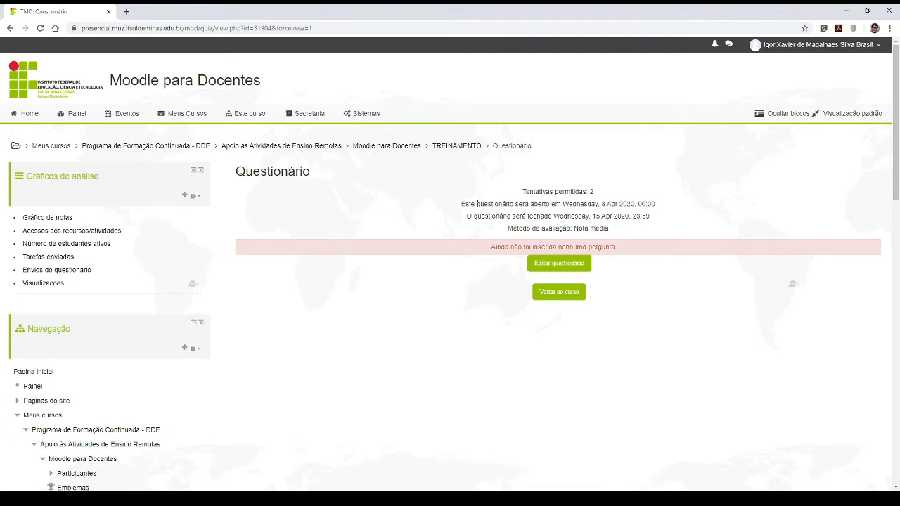
pyautogui.moveTo(462, 204); pyautogui.dragTo(654, 215)
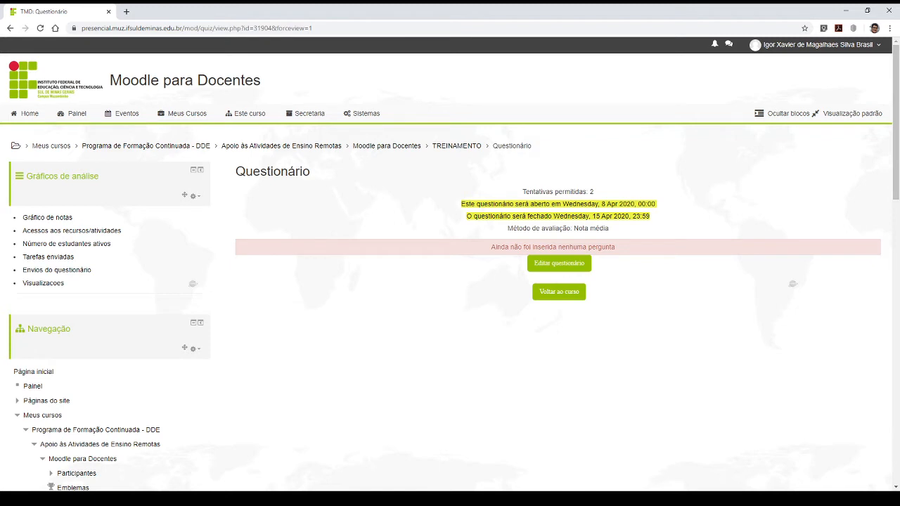
pyautogui.moveTo(504, 228); pyautogui.dragTo(574, 230)
pyautogui.click(623, 233)
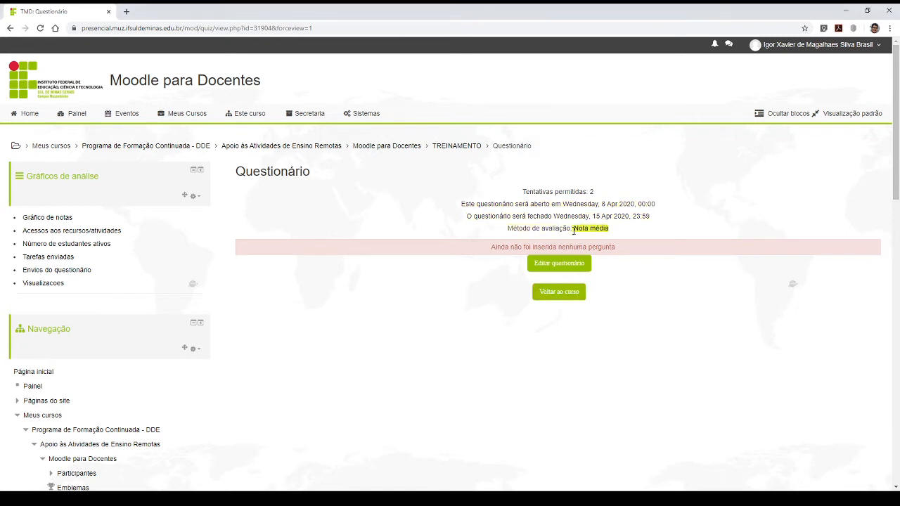
pyautogui.click(578, 235)
pyautogui.moveTo(519, 191); pyautogui.dragTo(620, 230)
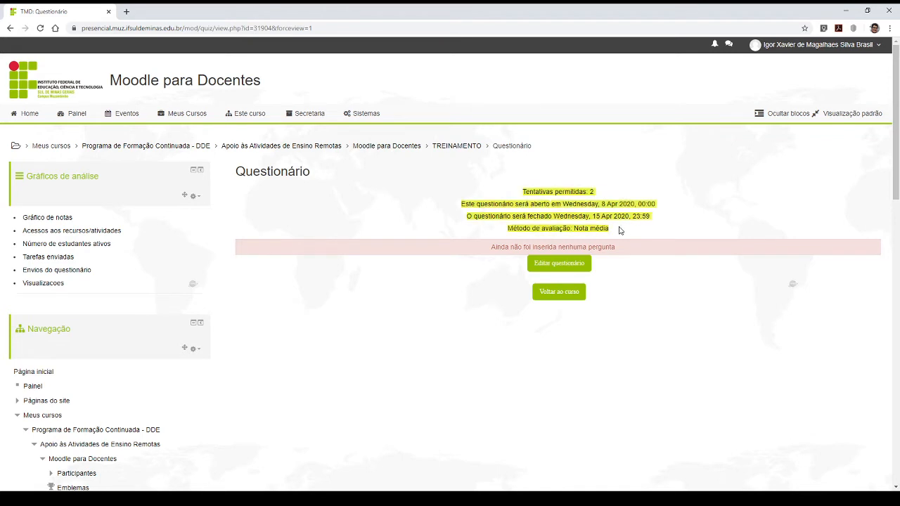
pyautogui.click(522, 193)
pyautogui.moveTo(522, 193)
pyautogui.mouseDown()
pyautogui.moveTo(575, 191)
pyautogui.moveTo(628, 216)
pyautogui.moveTo(623, 232)
pyautogui.moveTo(517, 204)
pyautogui.moveTo(522, 191)
pyautogui.mouseUp()
pyautogui.click(623, 232)
pyautogui.click(628, 233)
pyautogui.moveTo(609, 232); pyautogui.dragTo(522, 191)
pyautogui.click(628, 233)
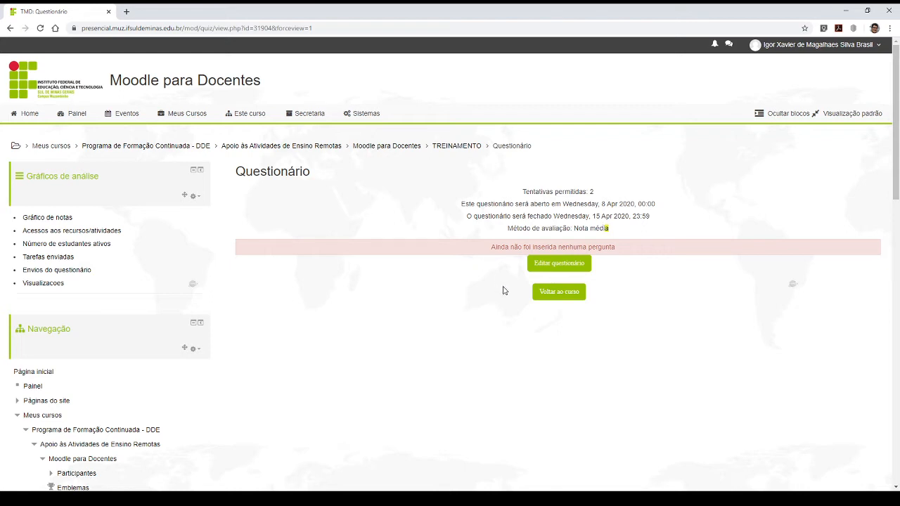
pyautogui.click(633, 227)
# - Look over the quiz options in the Administração block and open the quiz for editing its questions
pyautogui.click(566, 262)
pyautogui.scroll(-8, 511, 259)
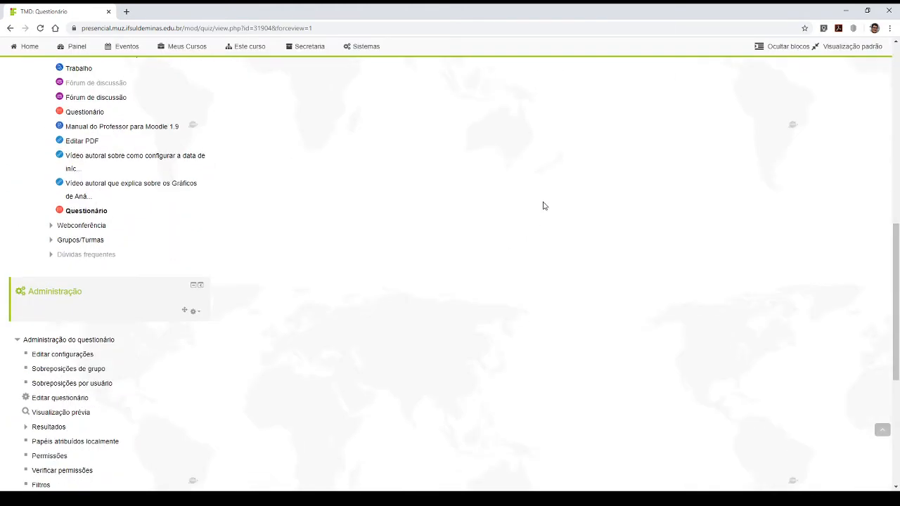
pyautogui.scroll(-2, 539, 200)
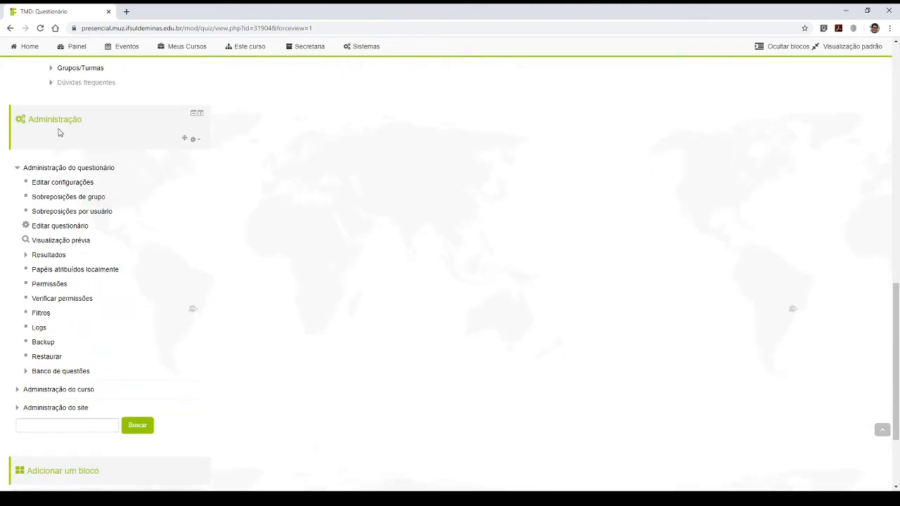
pyautogui.moveTo(30, 119); pyautogui.dragTo(86, 122)
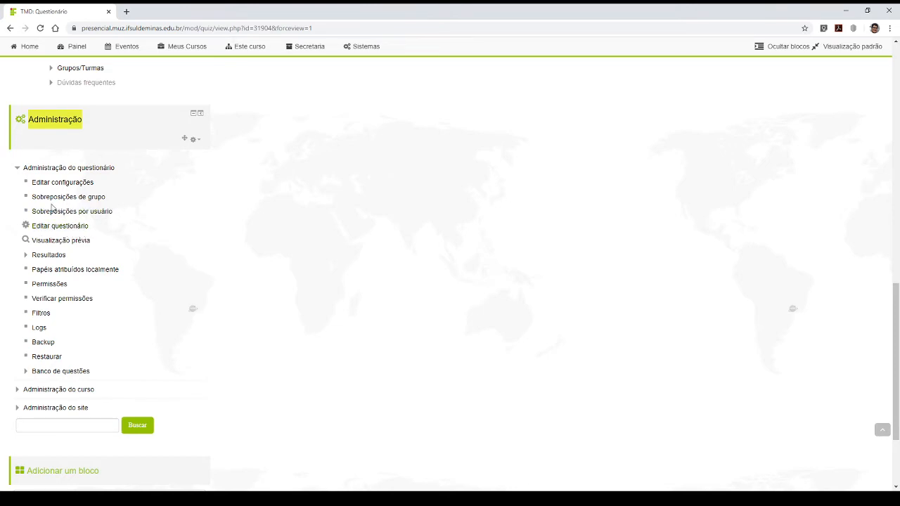
pyautogui.scroll(10, 543, 181)
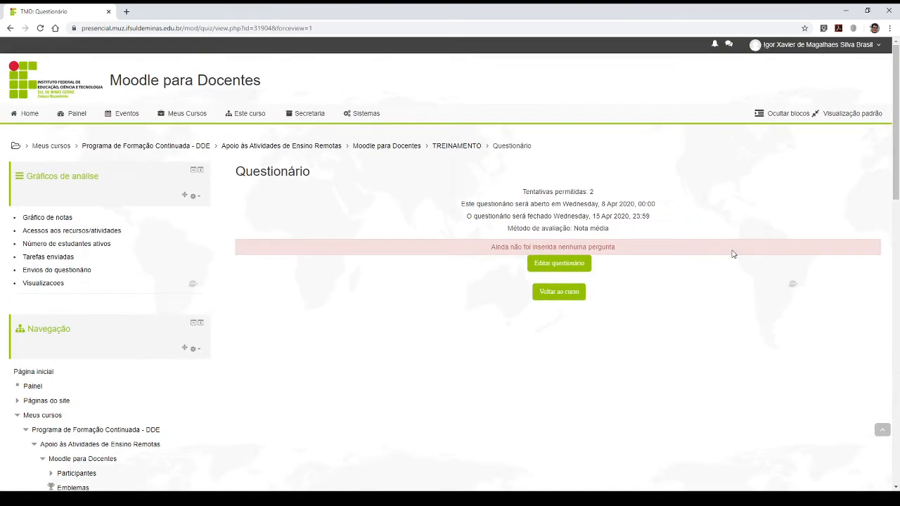
pyautogui.click(569, 271)
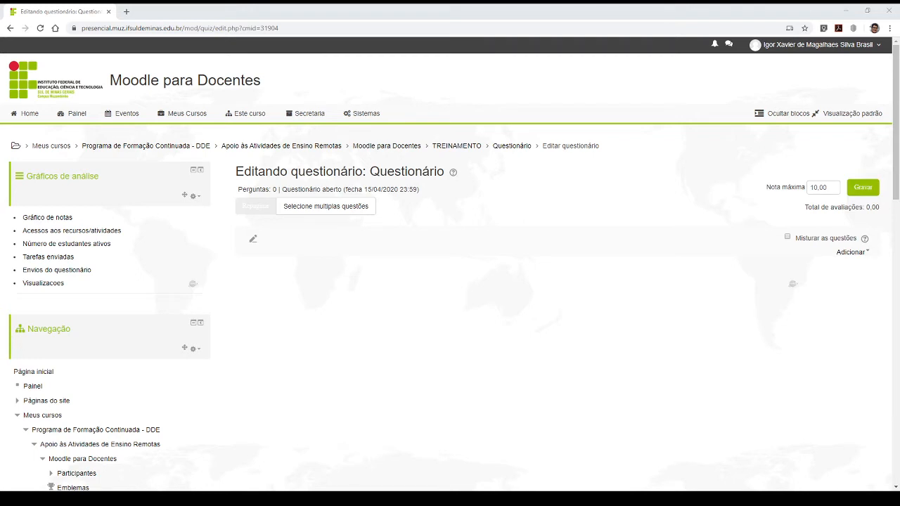
# - Examine the Nota máxima field on the quiz editing page
pyautogui.click(826, 187)
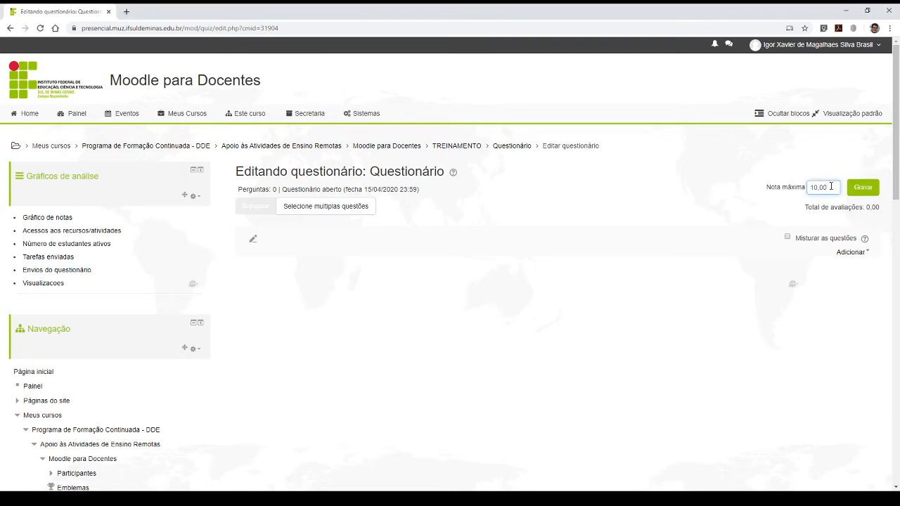
pyautogui.moveTo(831, 186); pyautogui.dragTo(808, 188)
pyautogui.write('10.00')
pyautogui.click(831, 190)
# - Add a new question of type Múltipla escolha to the quiz
pyautogui.click(850, 253)
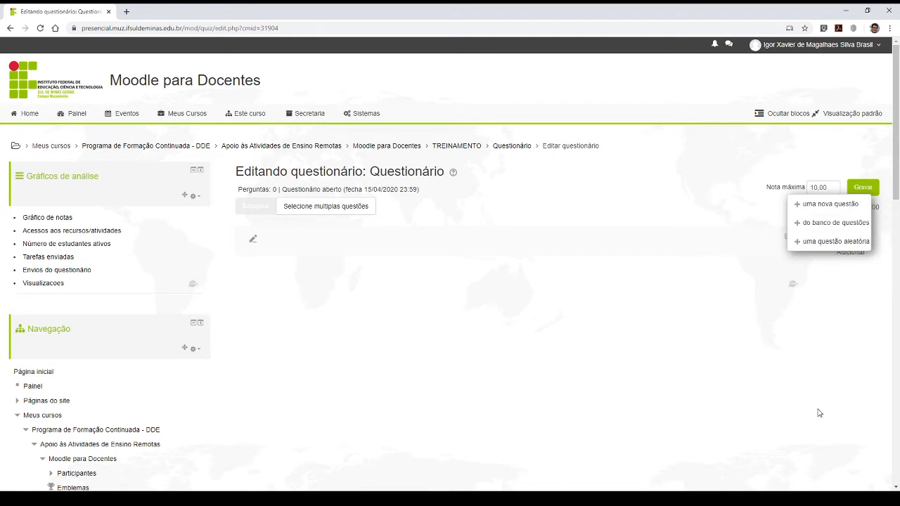
pyautogui.click(859, 209)
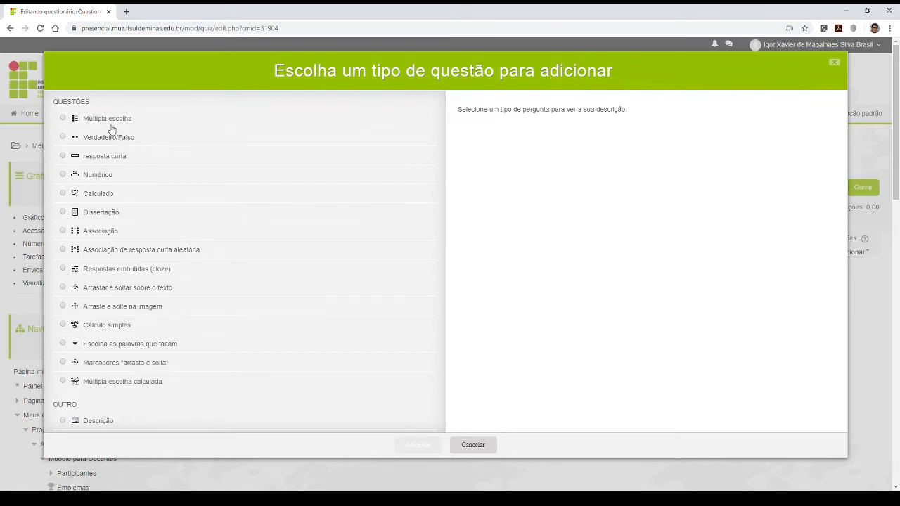
pyautogui.moveTo(90, 118); pyautogui.dragTo(82, 141)
pyautogui.moveTo(83, 232); pyautogui.dragTo(120, 235)
pyautogui.click(63, 119)
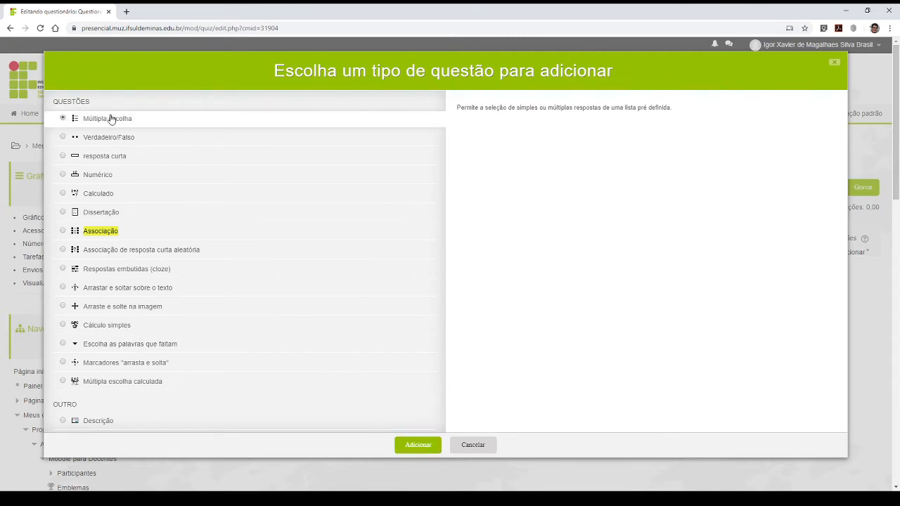
pyautogui.click(415, 446)
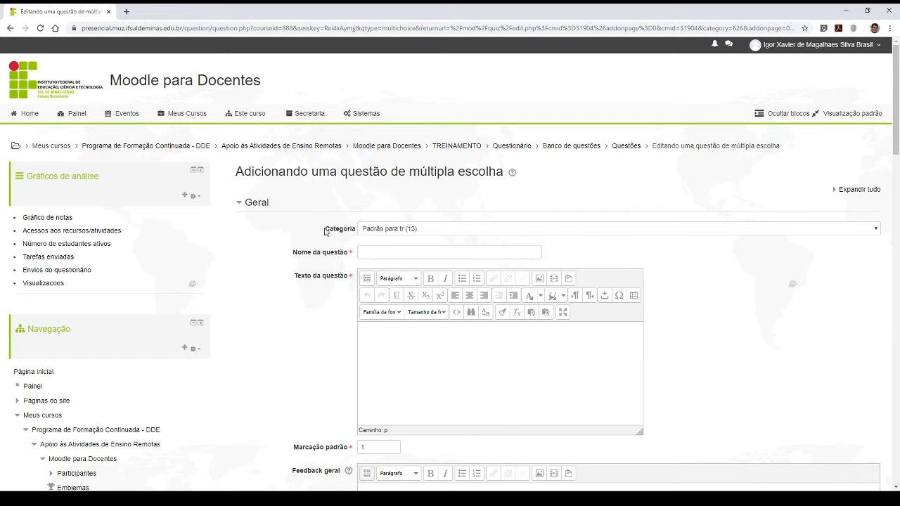
# - Check the question's Categoria field and name the question S1Q1
pyautogui.moveTo(318, 231); pyautogui.dragTo(359, 232)
pyautogui.click(384, 250)
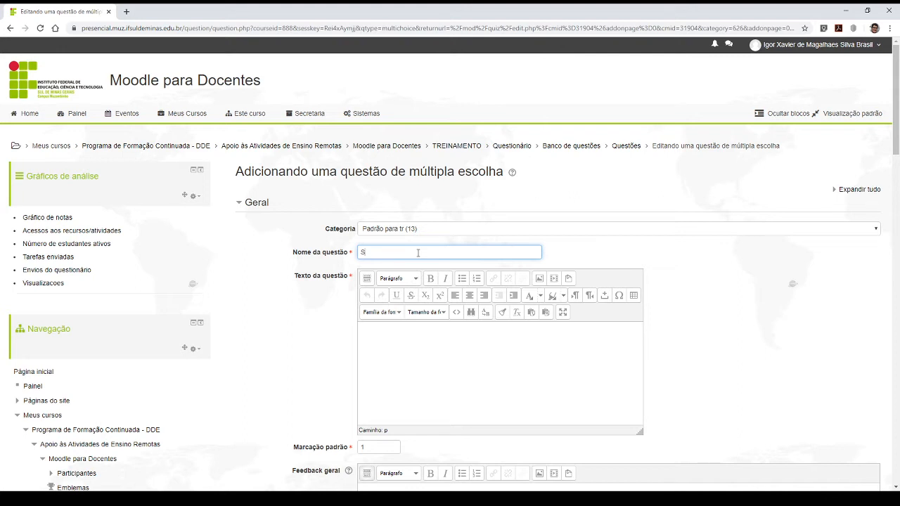
pyautogui.write('1Q1')
pyautogui.click(400, 332)
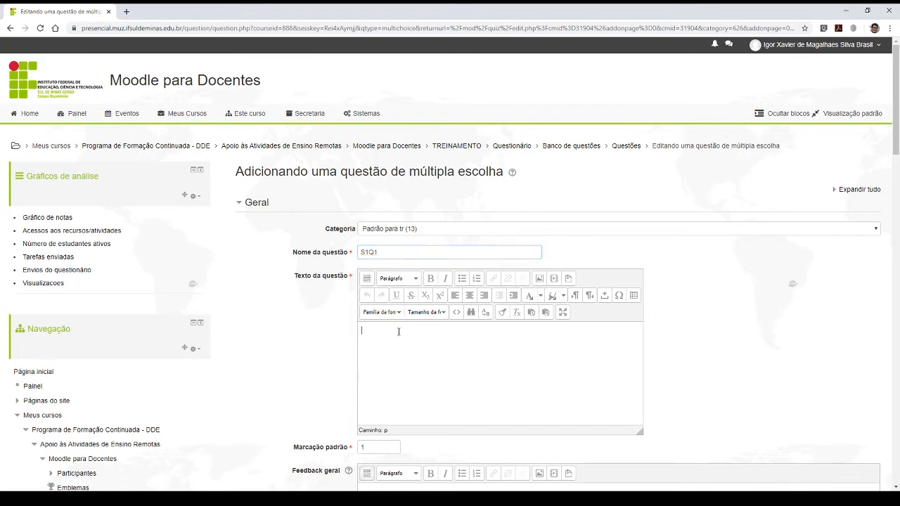
pyautogui.click(379, 252)
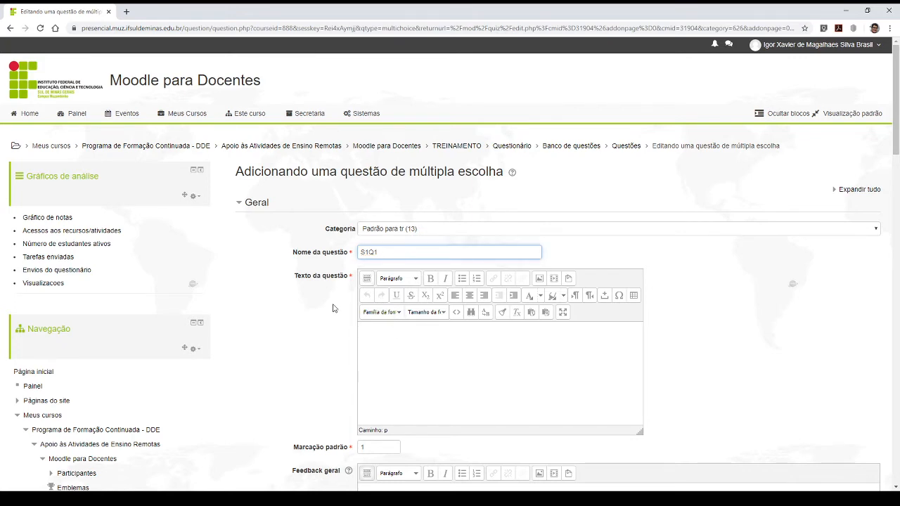
# - Enter "Quais dos animais abaixo são mamíferos." as the question text
pyautogui.click(413, 359)
pyautogui.scroll(-3, 496, 322)
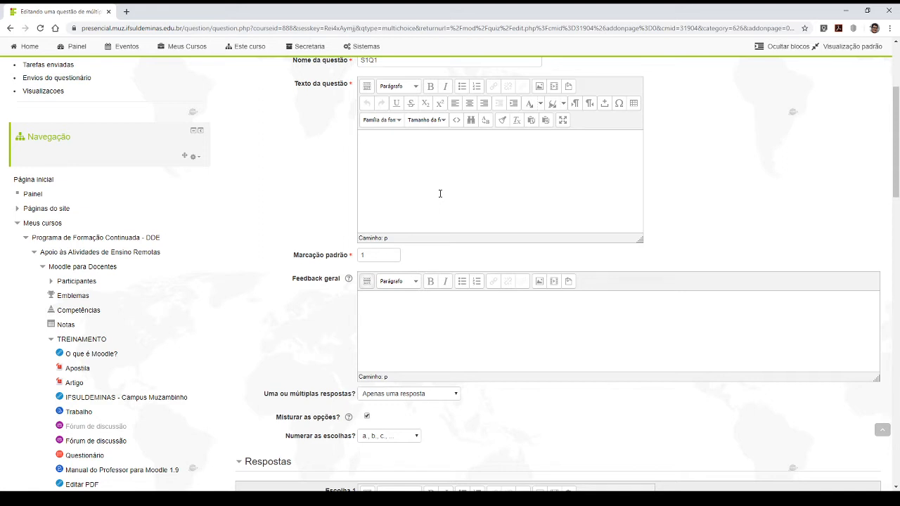
pyautogui.write('Quais dos animais abaixo são mamíferos:')
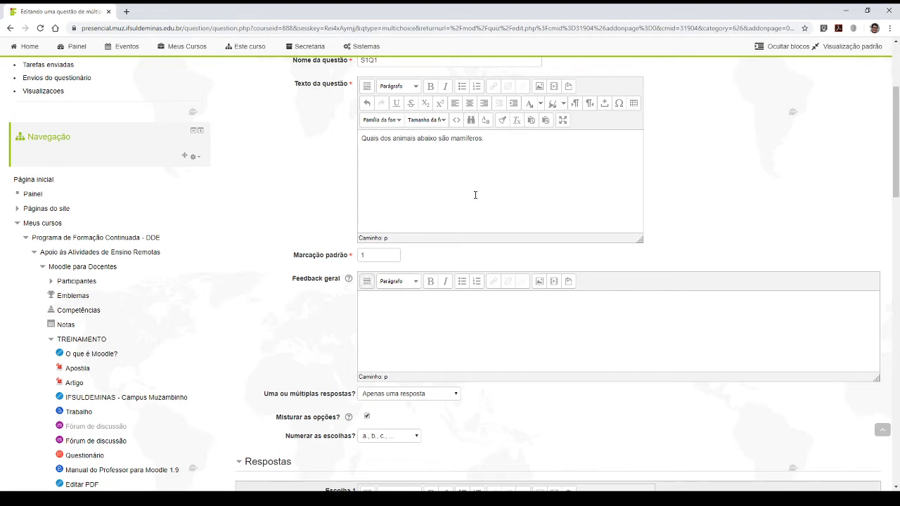
# - Enter "Feedback geral" as the question's general feedback
pyautogui.scroll(-3, 368, 200)
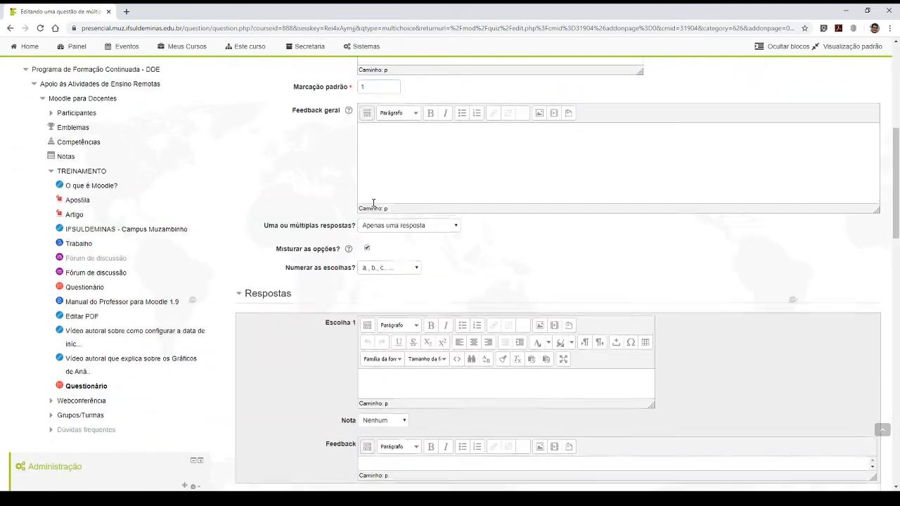
pyautogui.scroll(3, 335, 142)
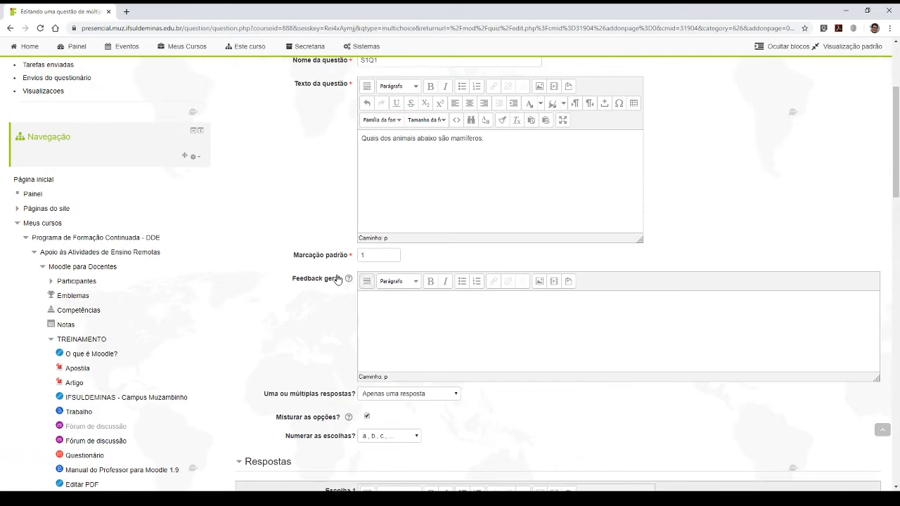
pyautogui.click(400, 311)
pyautogui.scroll(-3, 395, 322)
pyautogui.scroll(3, 400, 319)
pyautogui.moveTo(291, 281); pyautogui.dragTo(339, 282)
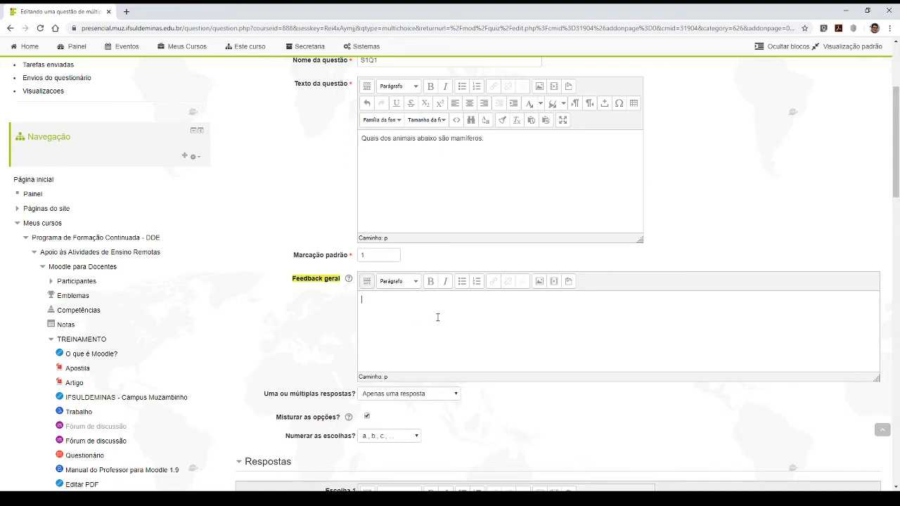
pyautogui.click(455, 343)
pyautogui.write('Feedback geral')
pyautogui.scroll(-3, 372, 455)
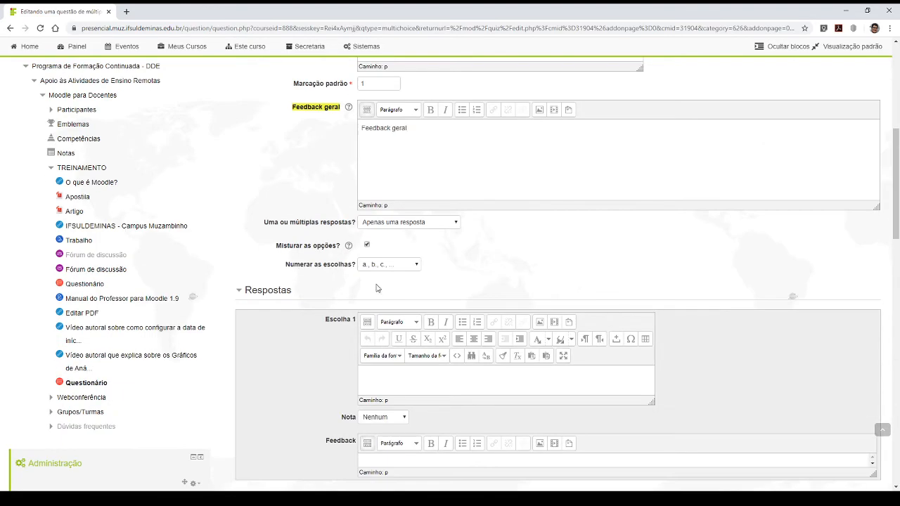
# - Check the question's "Uma ou múltiplas respostas?" and "Misturar as opções?" settings, keeping Apenas uma resposta
pyautogui.hotkey('ctrl', 'a')
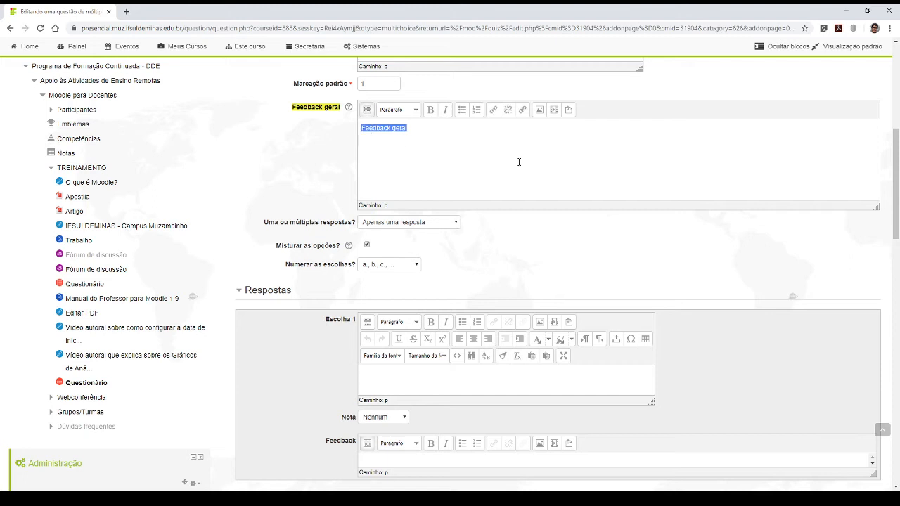
pyautogui.click(485, 150)
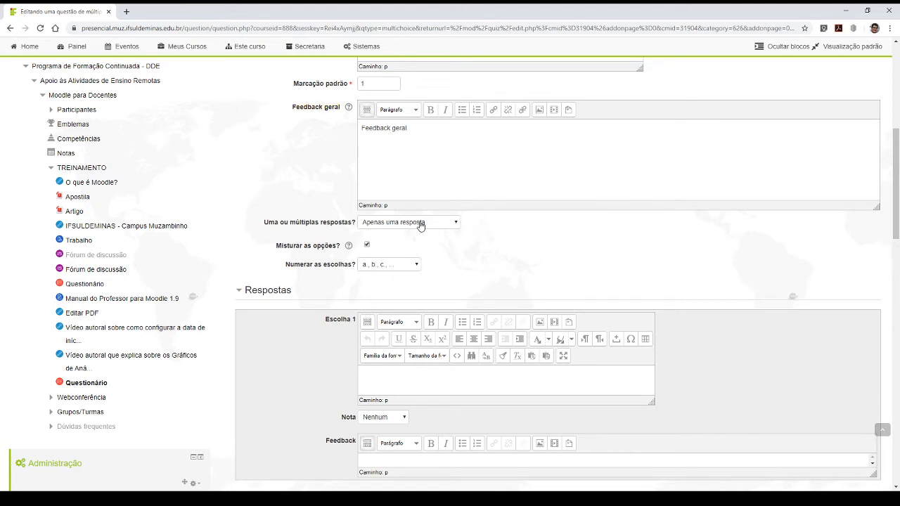
pyautogui.click(420, 224)
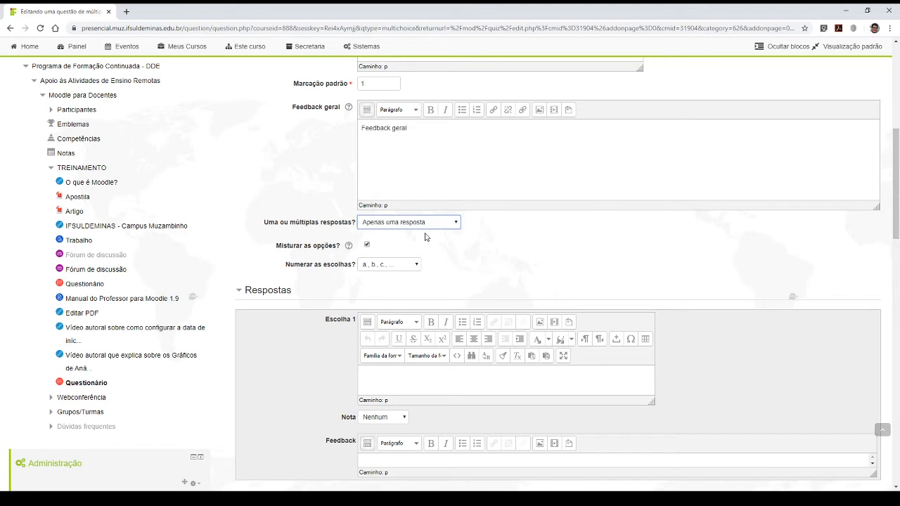
pyautogui.click(495, 238)
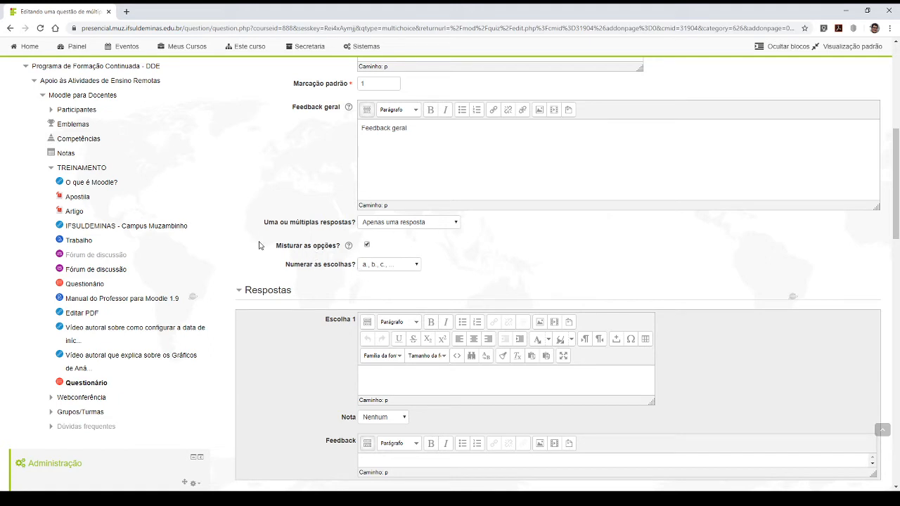
pyautogui.moveTo(274, 245); pyautogui.dragTo(355, 246)
# - Enter "Vaca" as the answer text of Escolha 1 and set its Nota to 100%
pyautogui.scroll(-3, 412, 275)
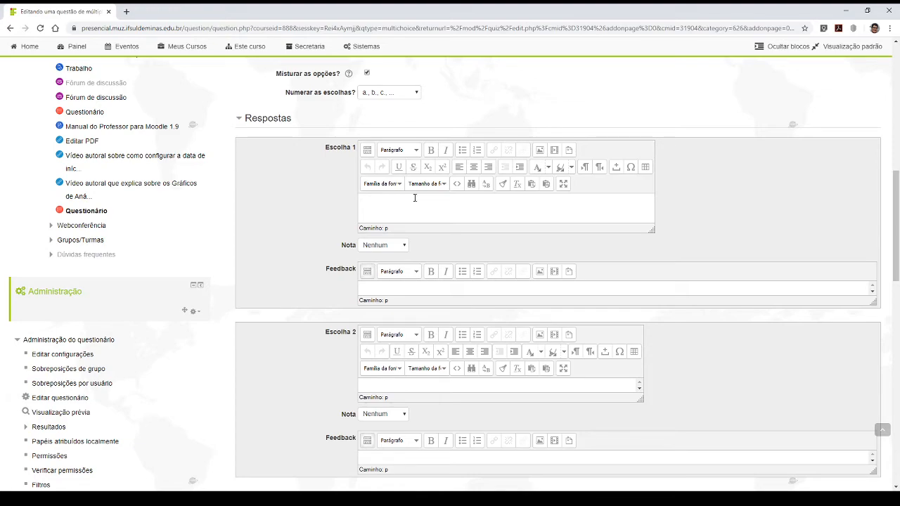
pyautogui.scroll(5, 419, 267)
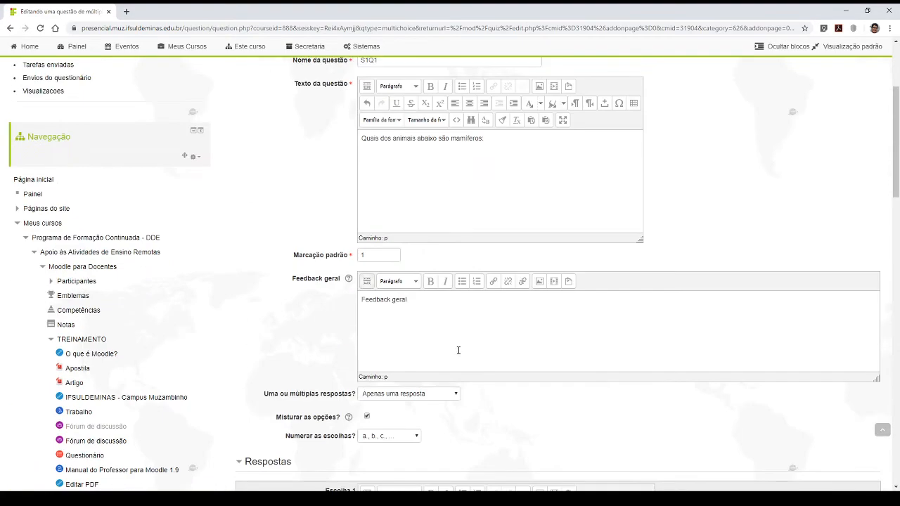
pyautogui.scroll(-5, 458, 350)
pyautogui.click(405, 205)
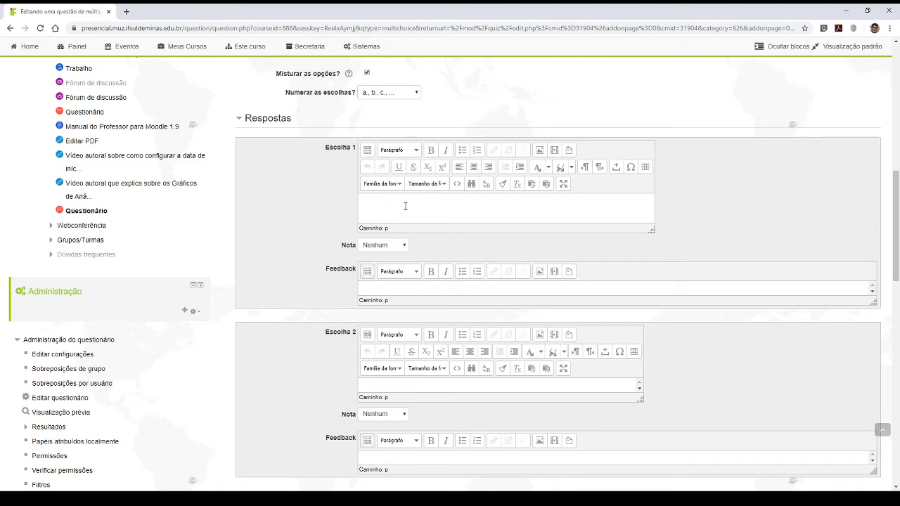
pyautogui.write('Vaca')
pyautogui.click(378, 247)
pyautogui.press('Down')
pyautogui.click(402, 211)
pyautogui.moveTo(323, 269); pyautogui.dragTo(352, 270)
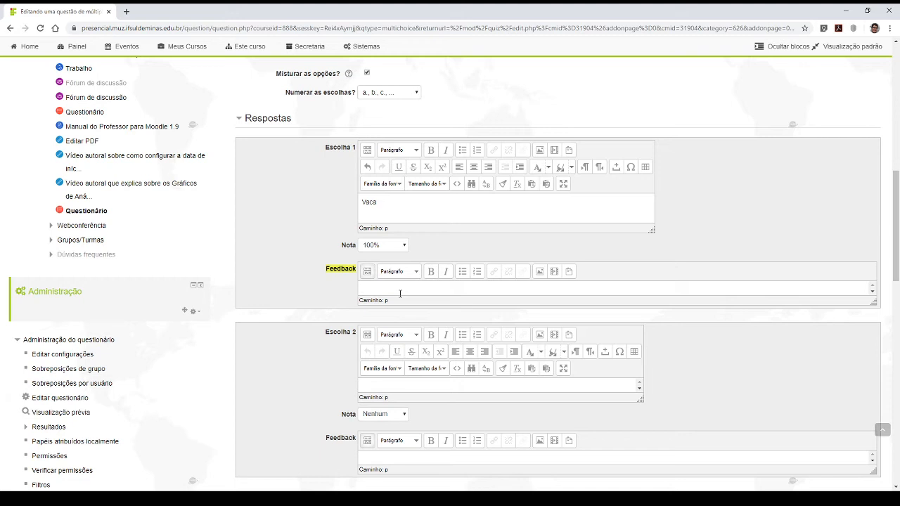
# - Enter "Muito bem, a vaca é um mamífero." as the feedback of Escolha 1
pyautogui.write('Muito bem , a caca é um mamífero.')
# - Fill in Escolha 2 with the answer "Galinha" and the feedback "Infelizmente a galinha não é um mamífero"
pyautogui.scroll(-3, 773, 227)
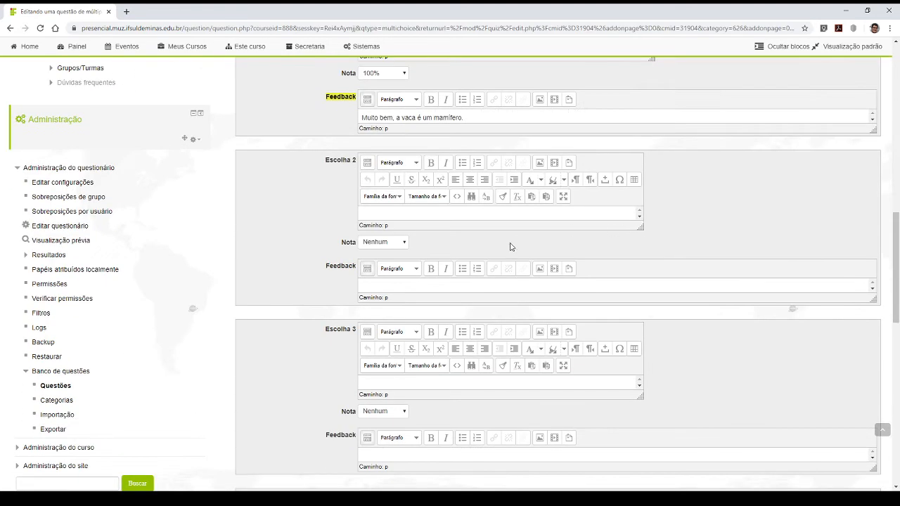
pyautogui.click(378, 212)
pyautogui.write('Galinha')
pyautogui.write('nfelizmente')
pyautogui.write(' a galinha n')
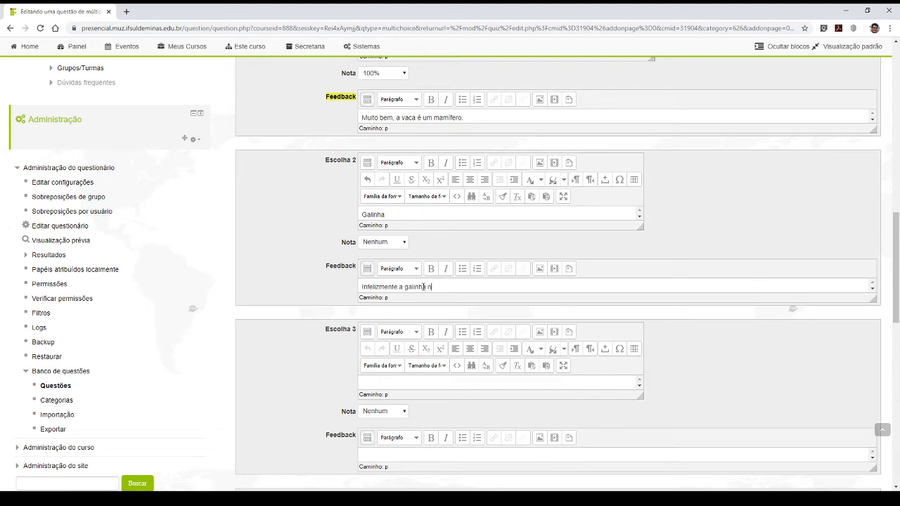
pyautogui.write('ão é um mamífero')
# - Fill in Escolha 3 with the answer "Peixe" and the feedback "Infelizmente o peixe não é um mamífero.", keeping its Nota at Nenhum
pyautogui.scroll(-3, 506, 284)
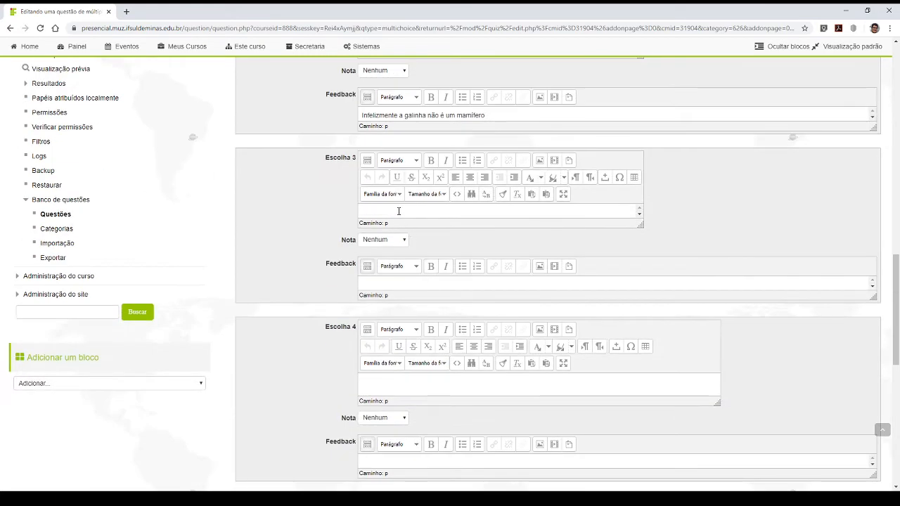
pyautogui.click(400, 211)
pyautogui.write('Peixe')
pyautogui.click(400, 241)
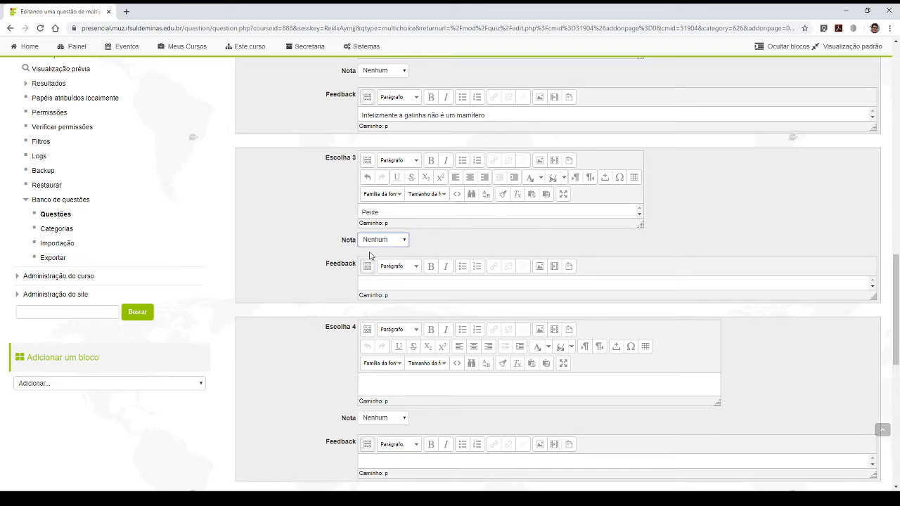
pyautogui.click(425, 236)
pyautogui.write('mente o peixe não')
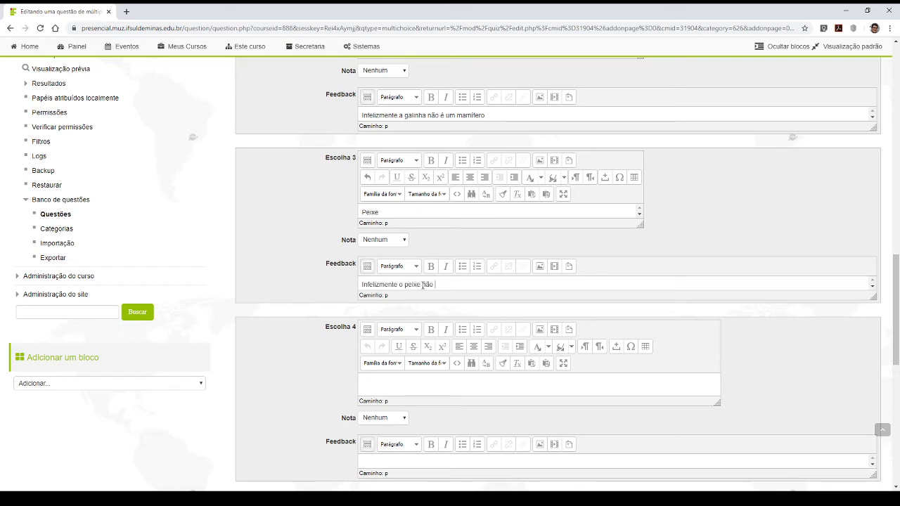
pyautogui.write(' é um mami')
pyautogui.write('fero.')
# - Narrow the feedback text box of Escolha 3 to roughly the width of its answer box
pyautogui.scroll(-2, 481, 271)
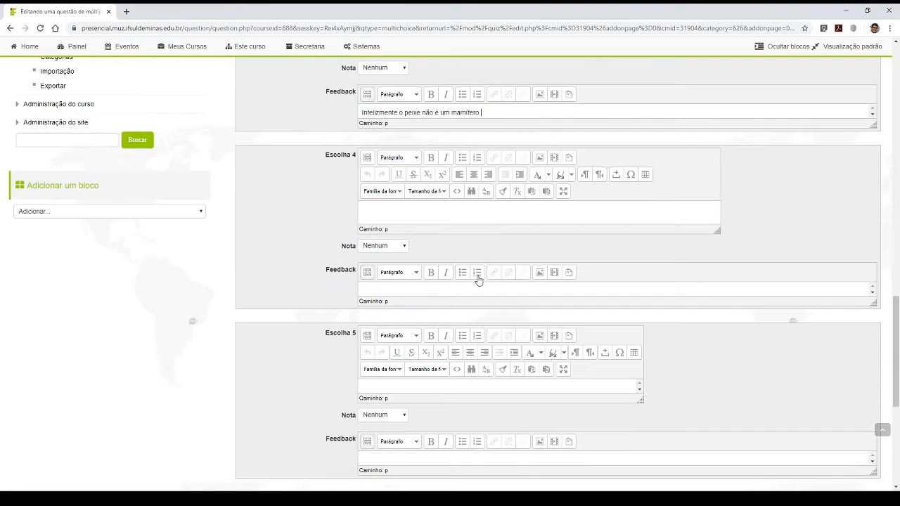
pyautogui.scroll(2, 442, 251)
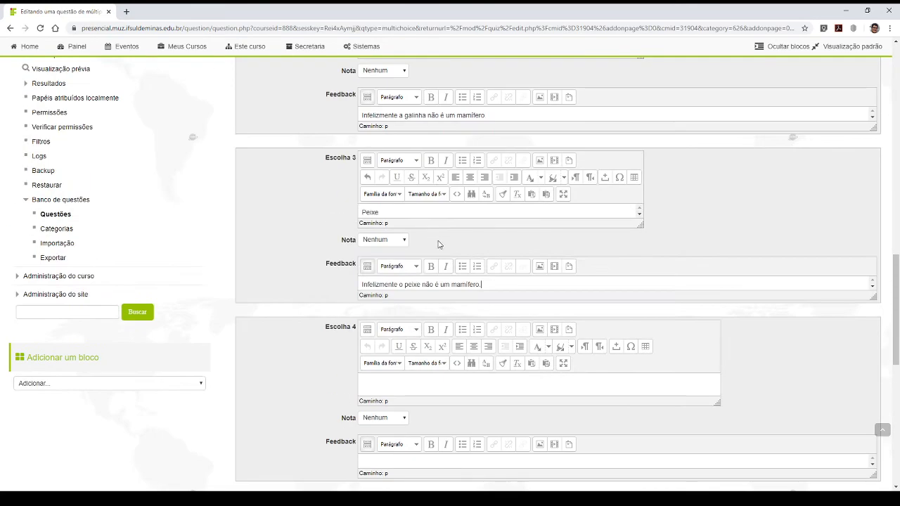
pyautogui.moveTo(495, 281); pyautogui.dragTo(359, 284)
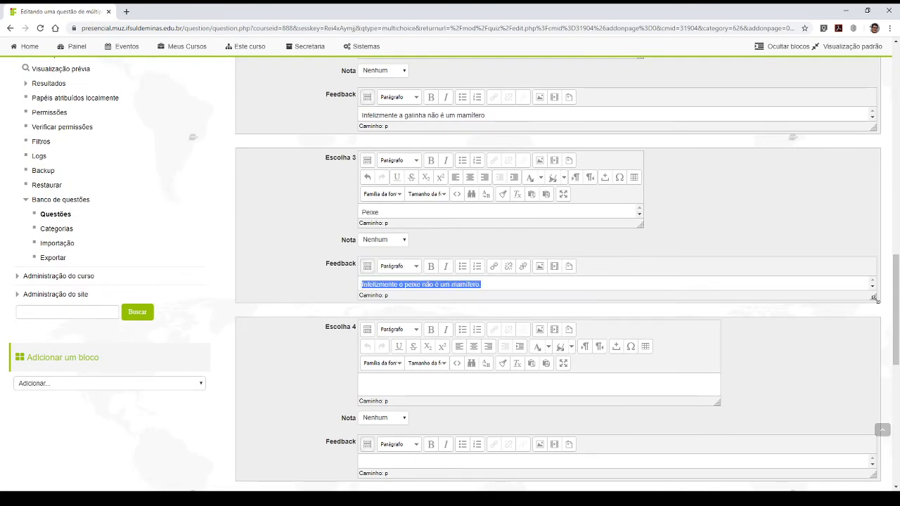
pyautogui.moveTo(874, 298); pyautogui.dragTo(654, 289)
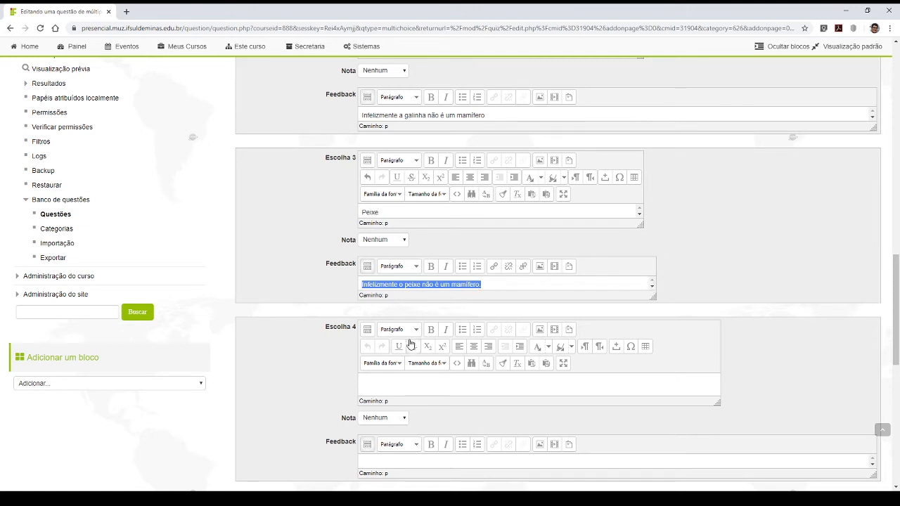
# - Fill in Escolha 4 with the answer "Formiga" and the feedback "Infelizmente a formiga não é um mamífero."
pyautogui.click(396, 381)
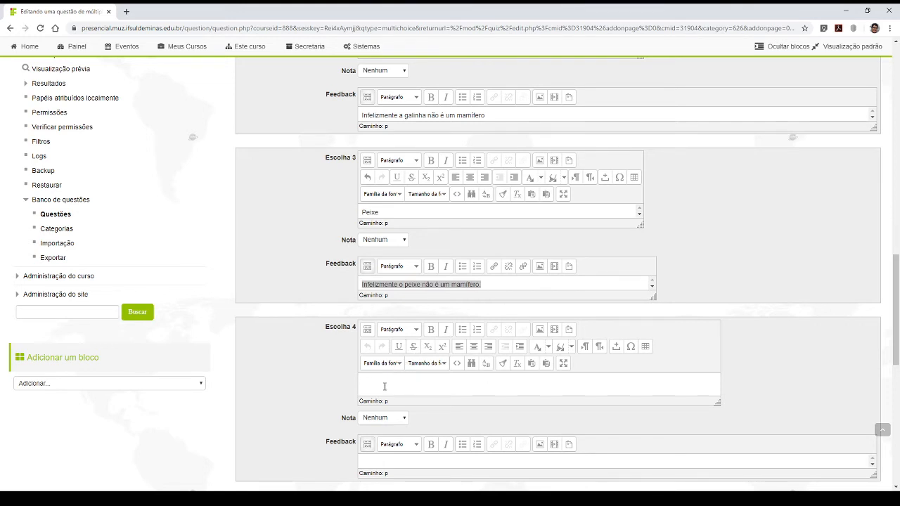
pyautogui.write('Pa')
pyautogui.press('BackSpace')
pyautogui.press('BackSpace')
pyautogui.press('BackSpace')
pyautogui.press('BackSpace')
pyautogui.press('BackSpace')
pyautogui.press('BackSpace')
pyautogui.write('Form')
pyautogui.scroll(-4, 448, 384)
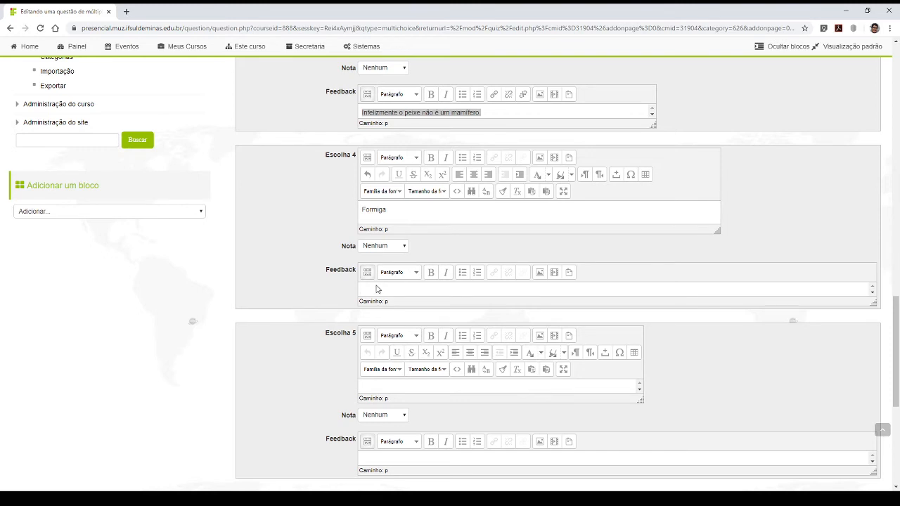
pyautogui.write('lizmente a formiga não é um mamífero.')
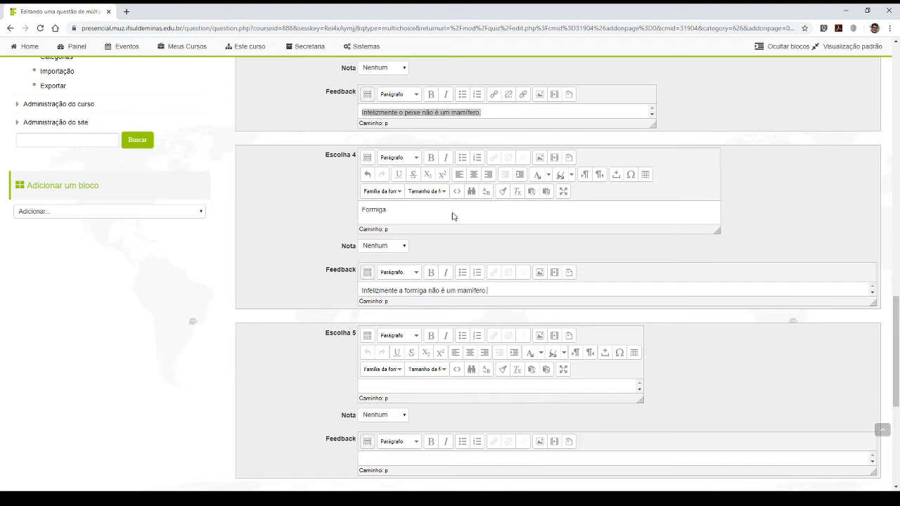
# - Check the completed answers and add blank spaces for 3 more choices to the question
pyautogui.scroll(5, 460, 266)
pyautogui.scroll(2, 455, 250)
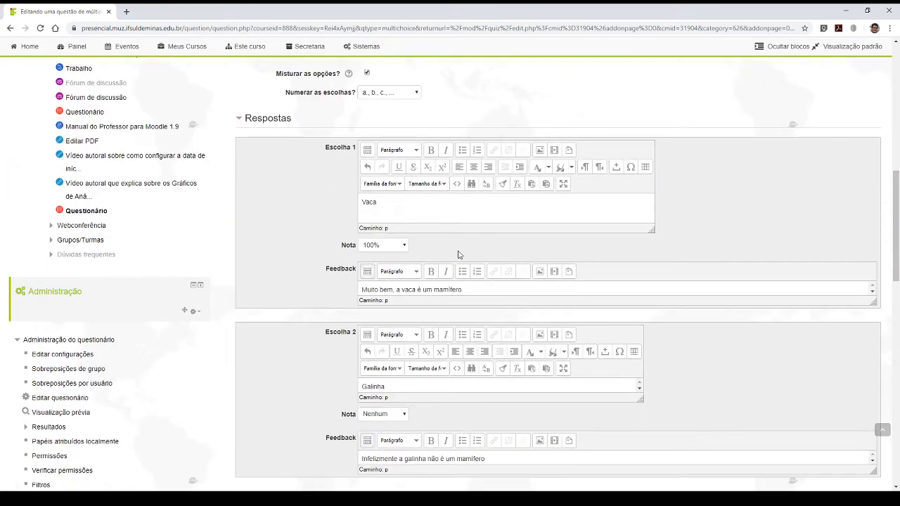
pyautogui.scroll(-5, 460, 253)
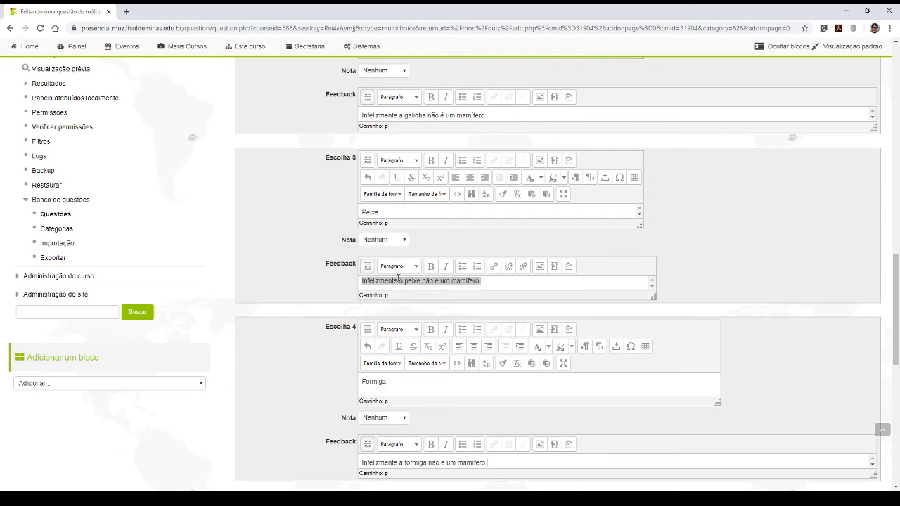
pyautogui.scroll(-5, 412, 288)
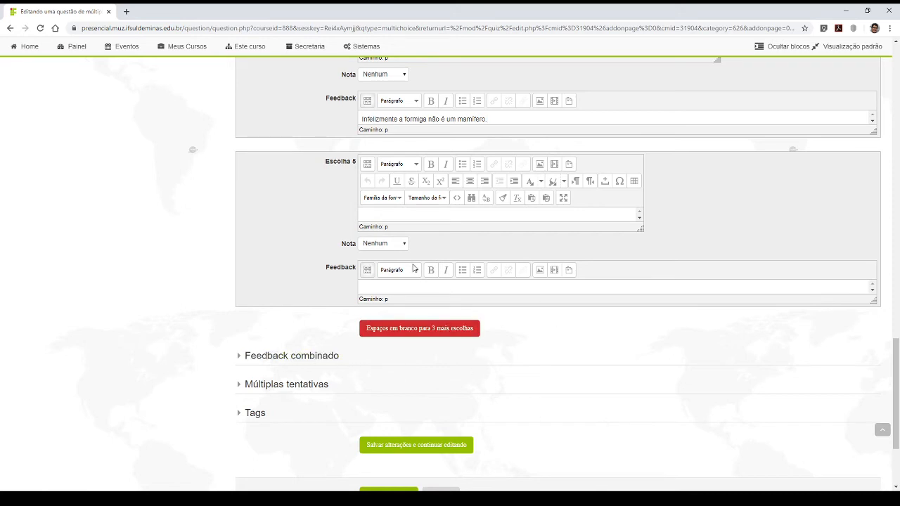
pyautogui.click(416, 336)
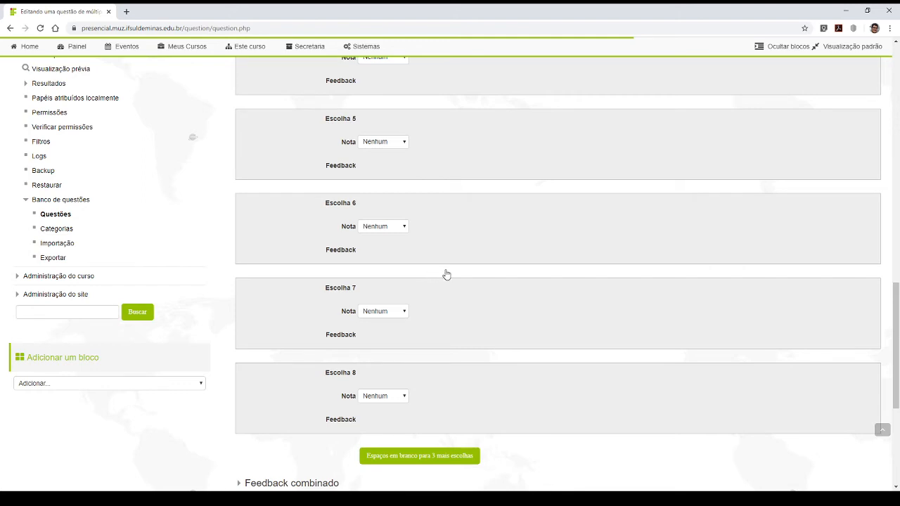
# - Examine the newly added blank choices and the question text of S1Q1
pyautogui.scroll(-7, 446, 273)
pyautogui.scroll(7, 443, 271)
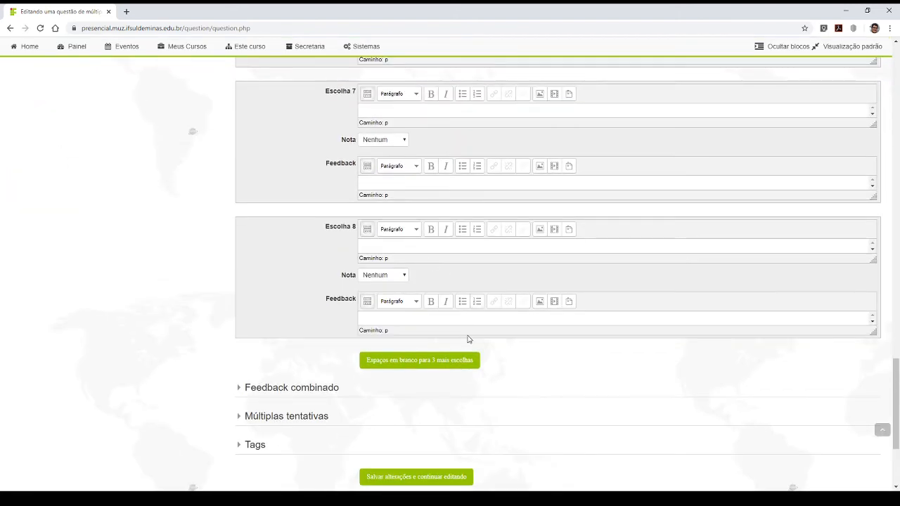
pyautogui.scroll(-2, 462, 344)
pyautogui.scroll(3, 462, 342)
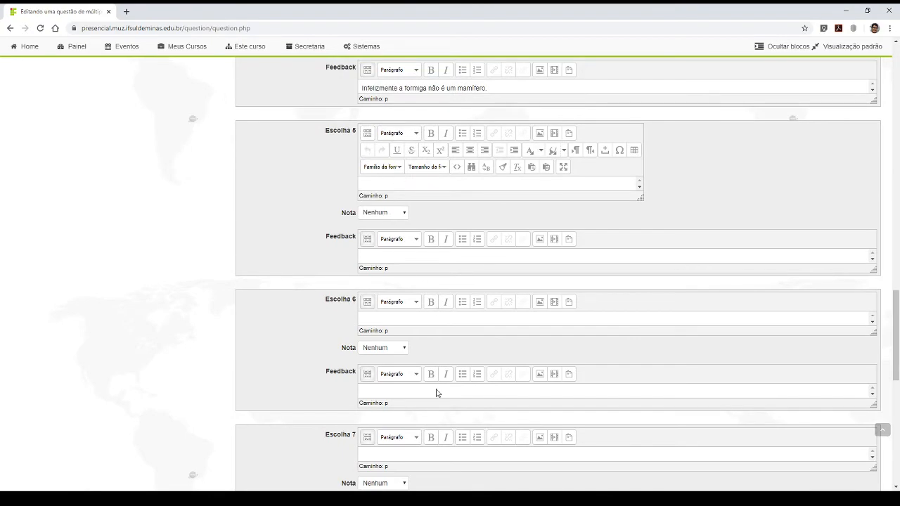
pyautogui.scroll(10, 431, 360)
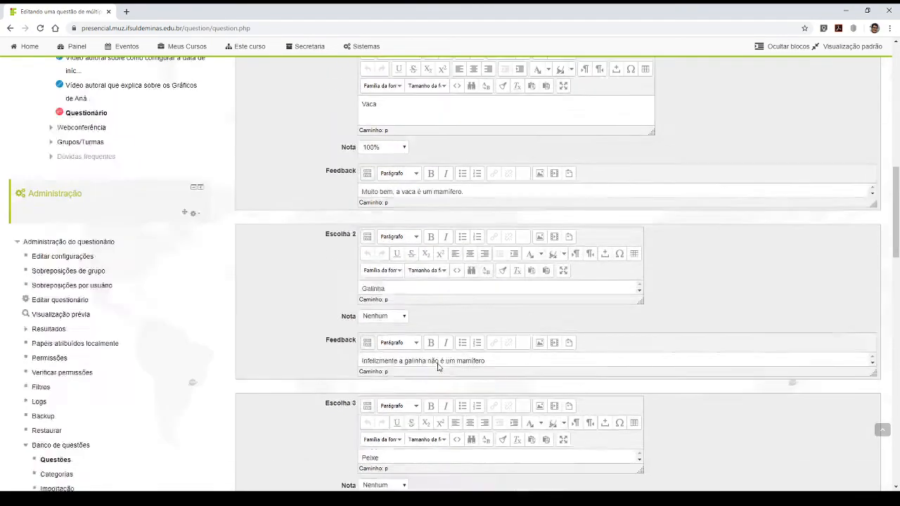
pyautogui.scroll(3, 439, 355)
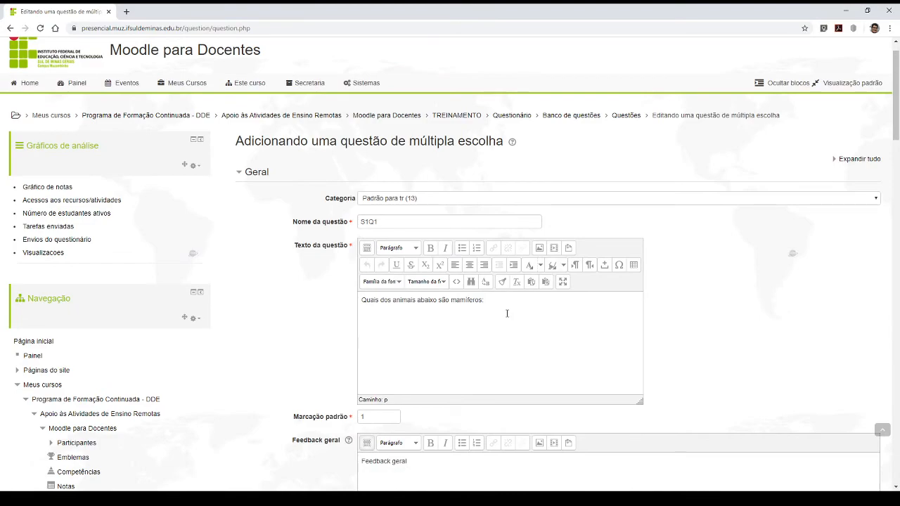
pyautogui.scroll(-11, 446, 346)
pyautogui.scroll(12, 446, 349)
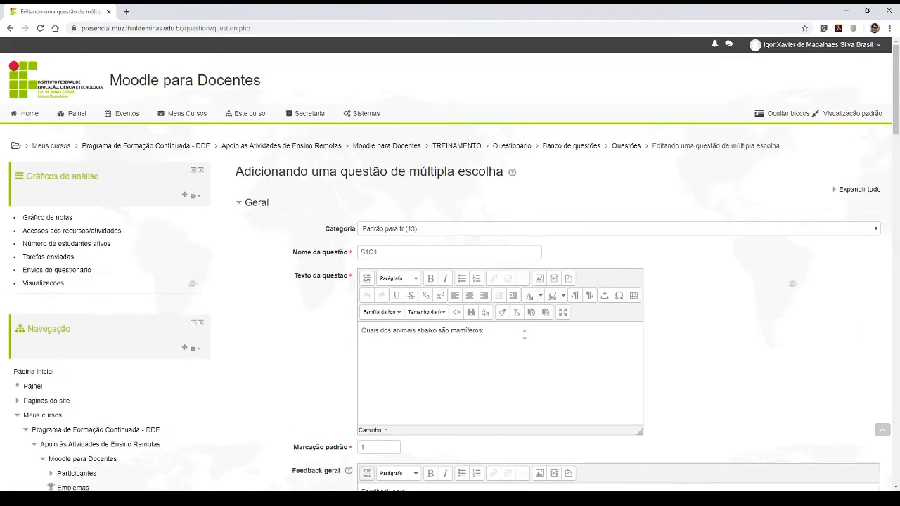
pyautogui.moveTo(524, 334); pyautogui.dragTo(350, 330)
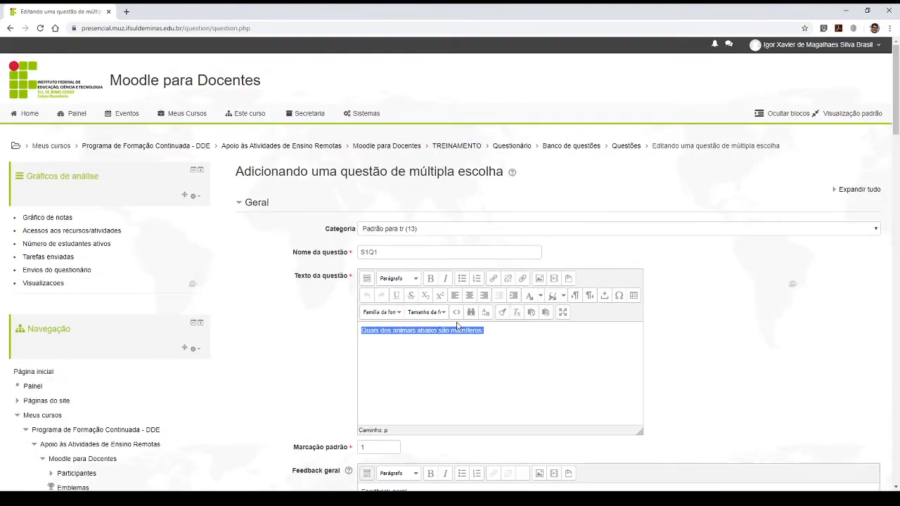
pyautogui.click(492, 331)
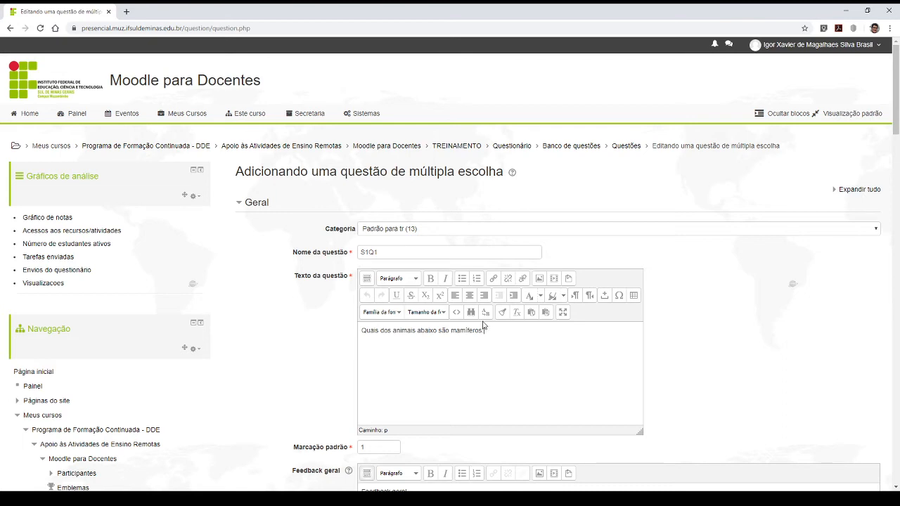
# - Review the question's Feedback geral and the answers with their individual feedback
pyautogui.scroll(-3, 316, 364)
pyautogui.click(513, 342)
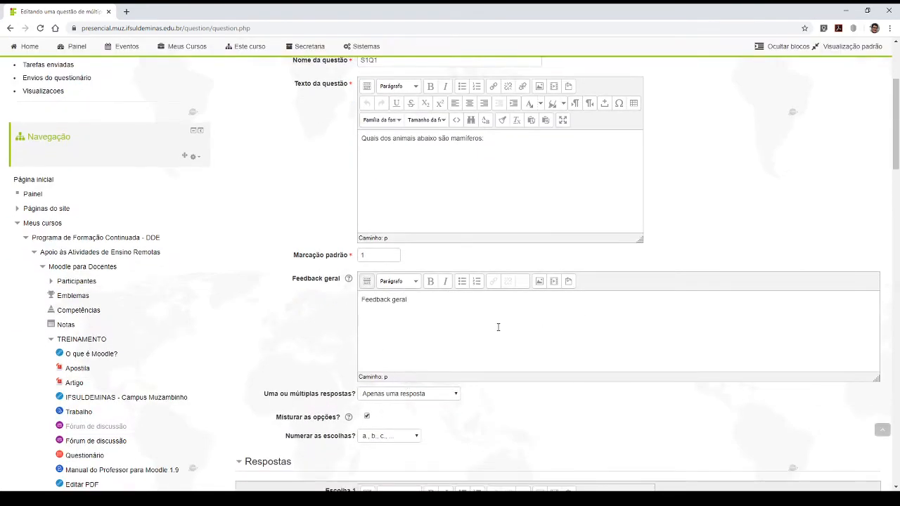
pyautogui.scroll(-5, 498, 327)
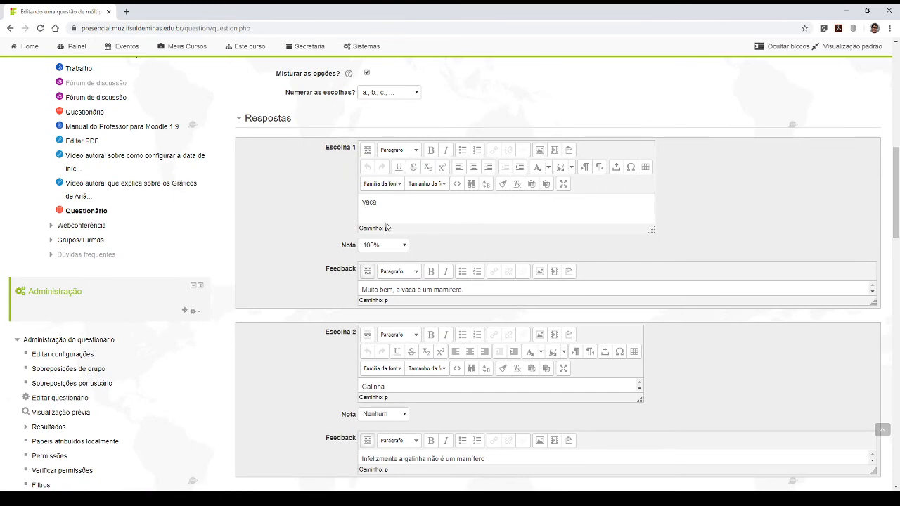
pyautogui.scroll(10, 393, 217)
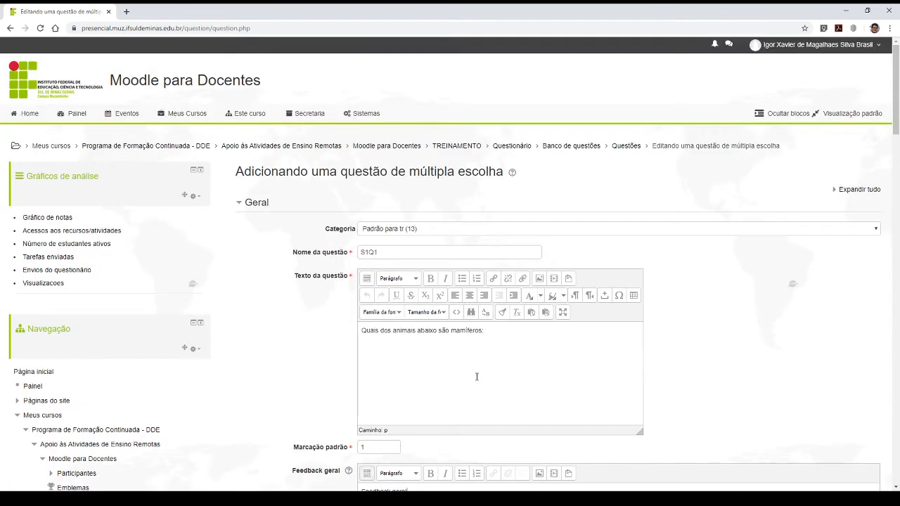
pyautogui.scroll(-3, 460, 342)
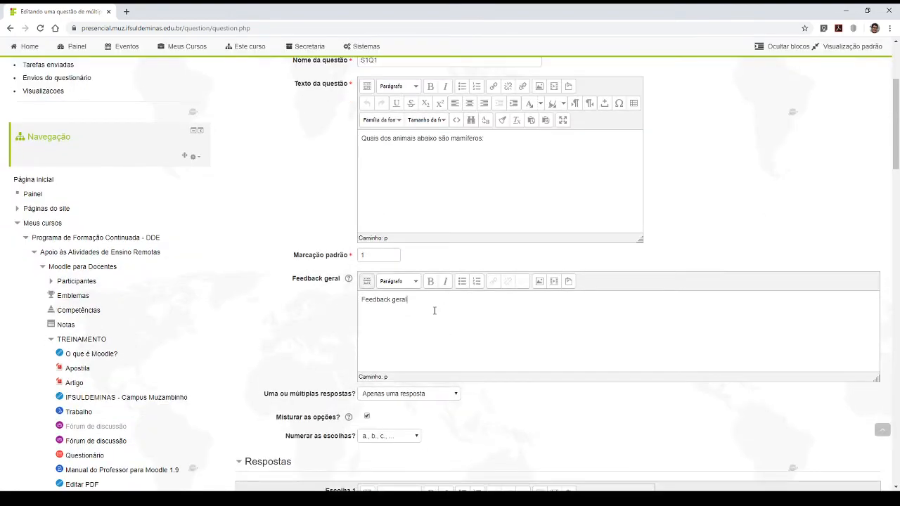
pyautogui.scroll(-5, 431, 307)
pyautogui.scroll(-10, 432, 316)
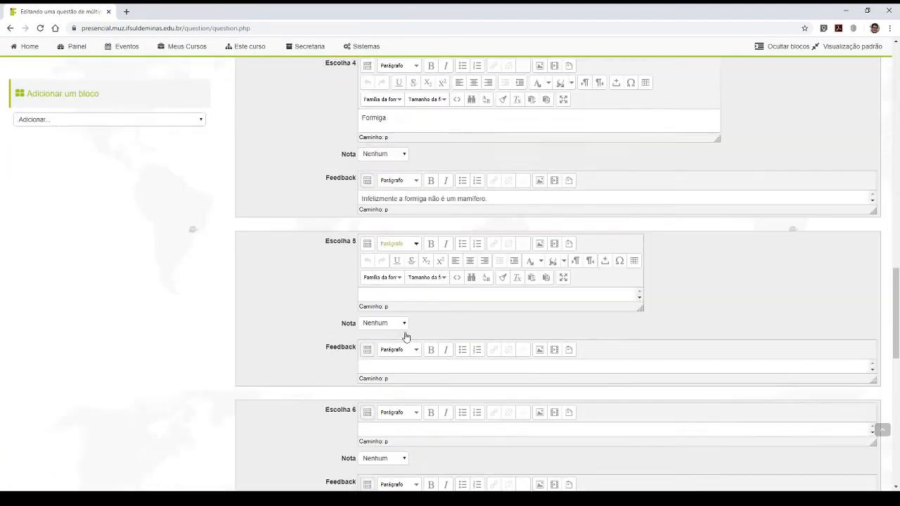
# - Expand Feedback combinado and examine the default messages for correct, partially correct and incorrect answers
pyautogui.scroll(-8, 399, 332)
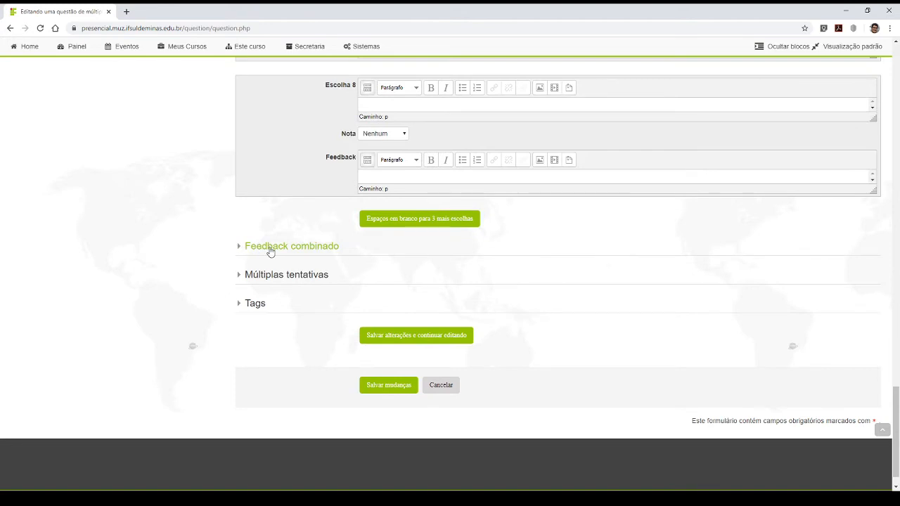
pyautogui.scroll(3, 388, 255)
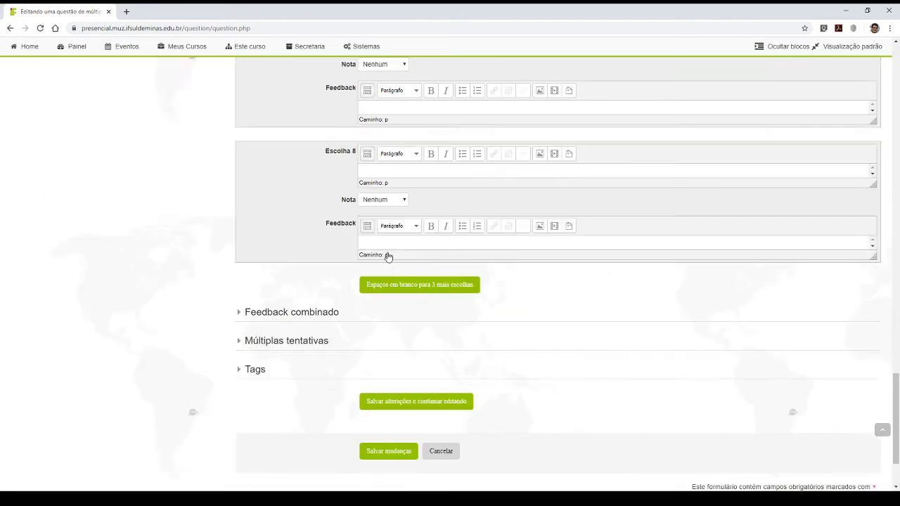
pyautogui.scroll(-3, 297, 313)
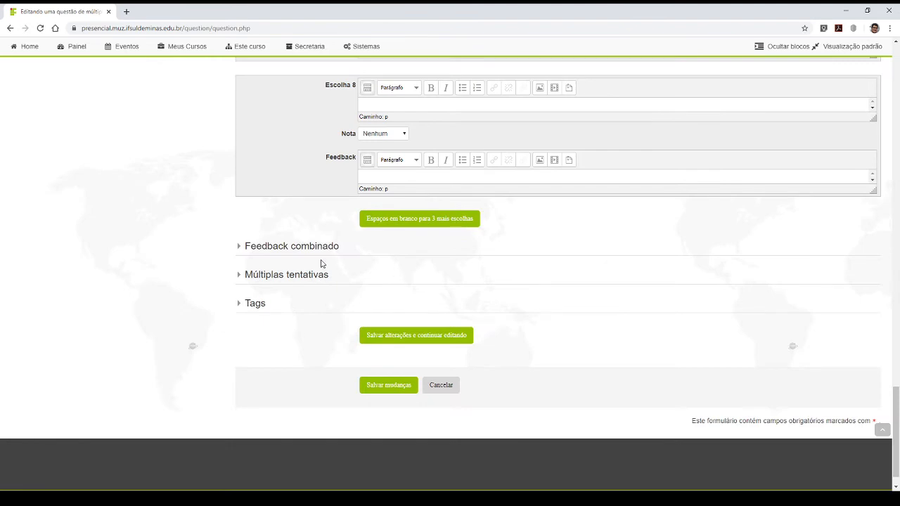
pyautogui.click(272, 247)
pyautogui.scroll(-3, 398, 252)
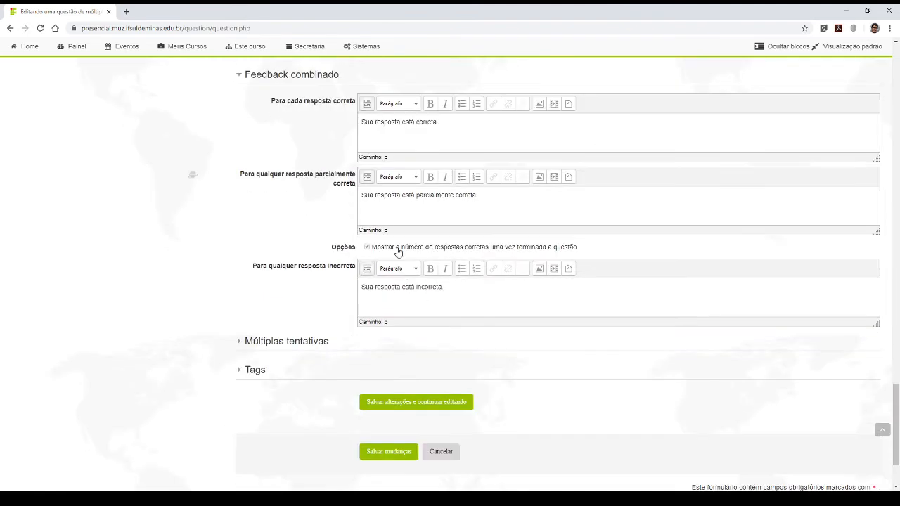
pyautogui.scroll(3, 412, 225)
pyautogui.moveTo(439, 293); pyautogui.dragTo(362, 301)
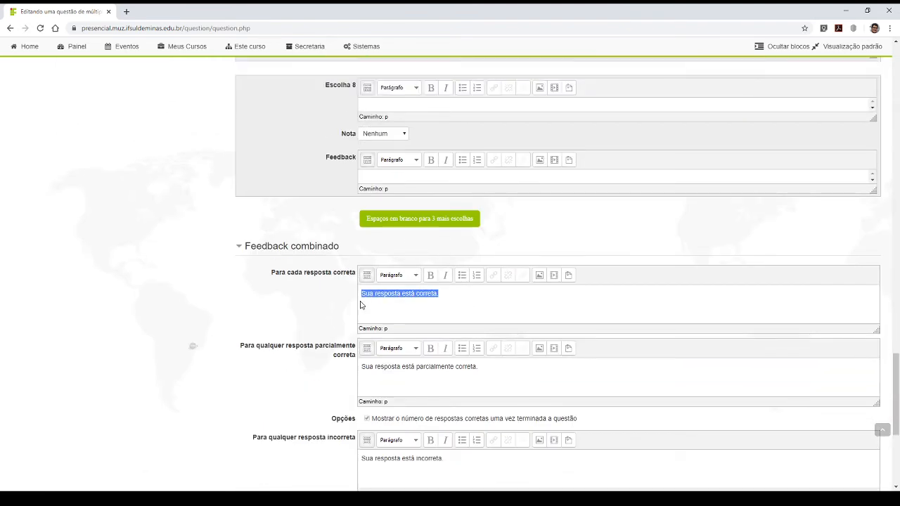
pyautogui.click(488, 298)
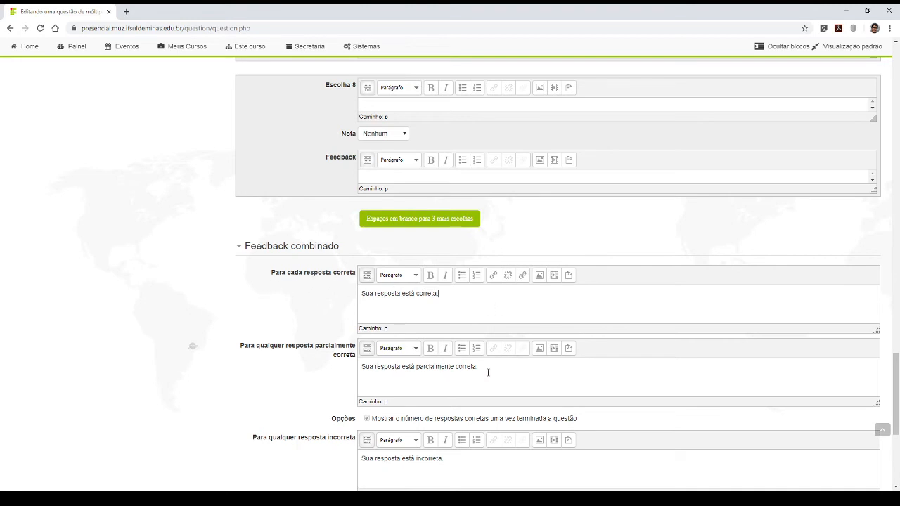
pyautogui.scroll(-3, 388, 364)
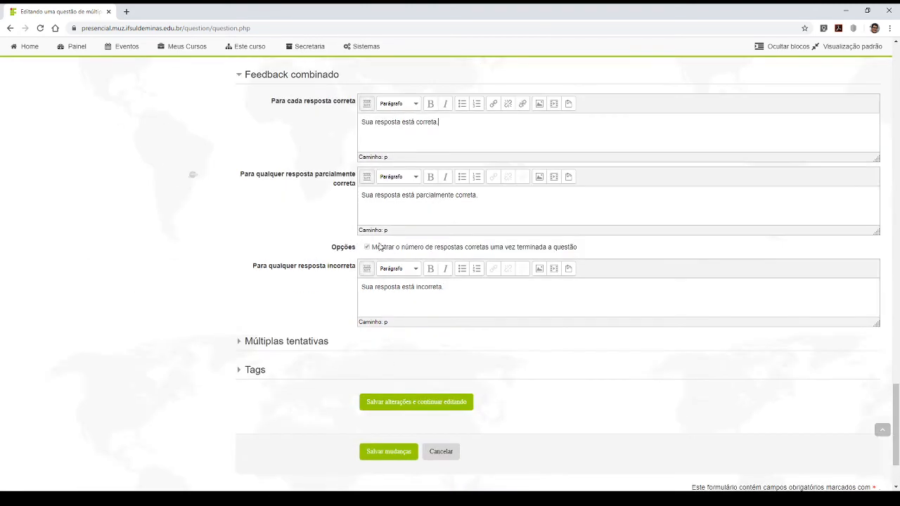
# - Expand Múltiplas tentativas and examine the penalty per incorrect attempt, its choices and the hint fields
pyautogui.click(288, 344)
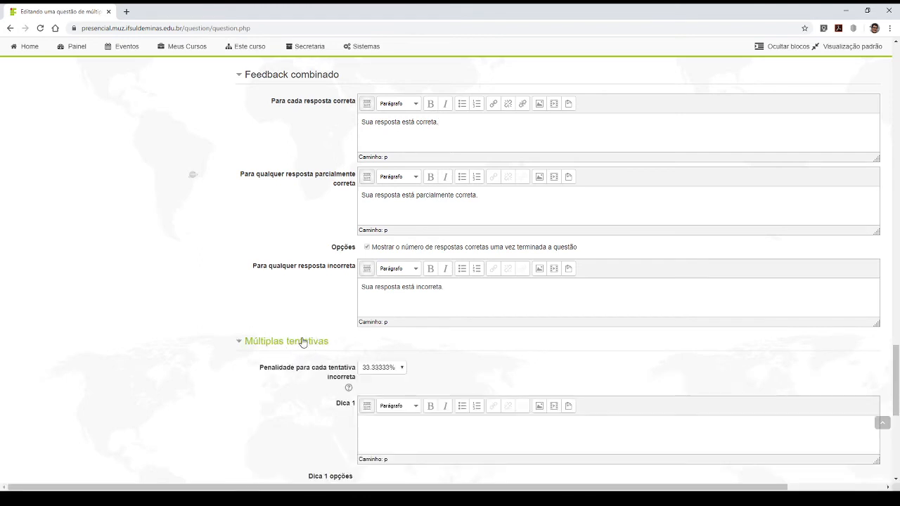
pyautogui.scroll(-3, 302, 342)
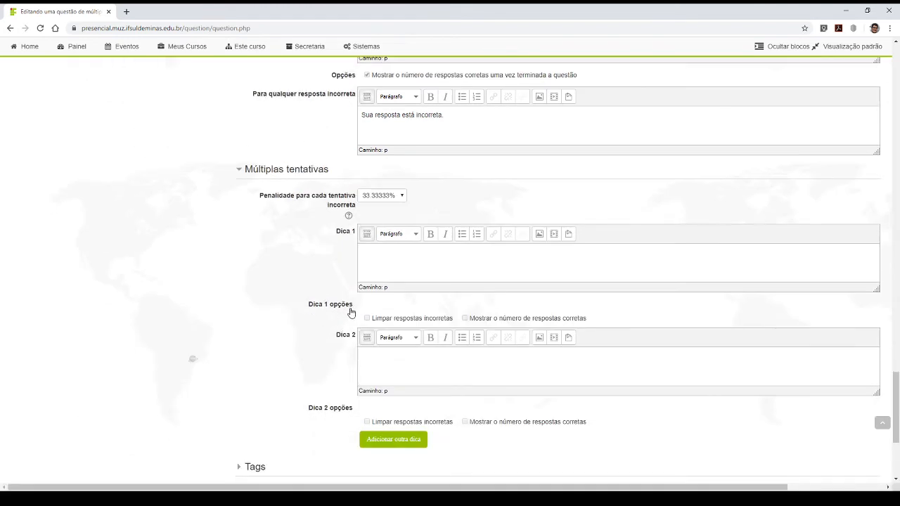
pyautogui.scroll(-3, 397, 204)
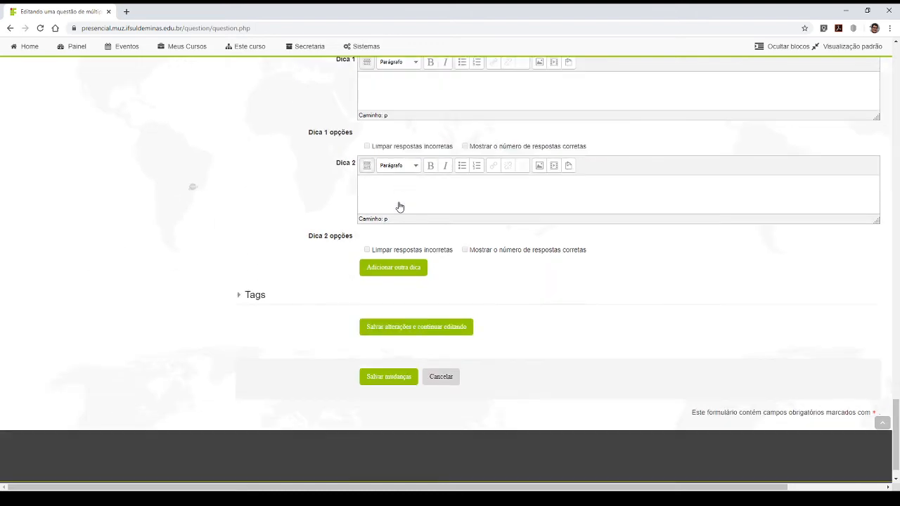
pyautogui.scroll(3, 399, 217)
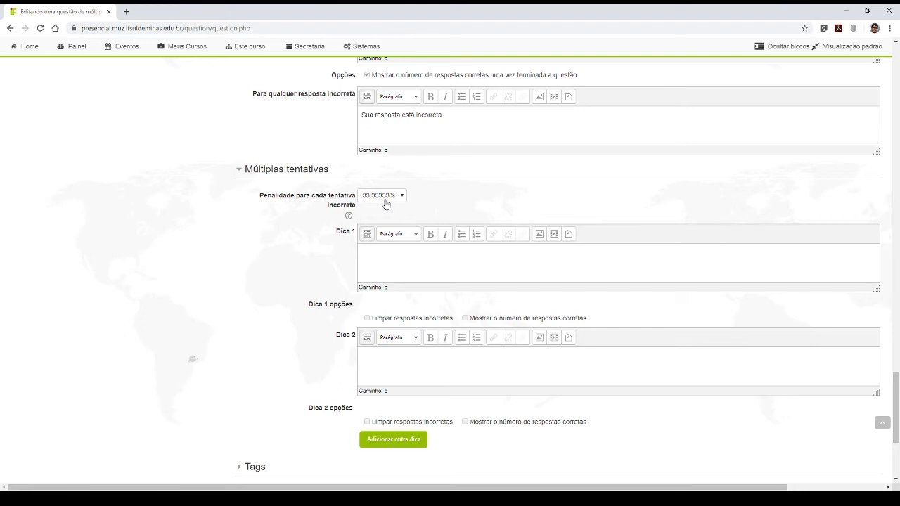
pyautogui.click(386, 204)
pyautogui.click(378, 258)
pyautogui.click(437, 194)
# - Save the multiple-choice question S1Q1 and return to the quiz editing page
pyautogui.scroll(-3, 310, 213)
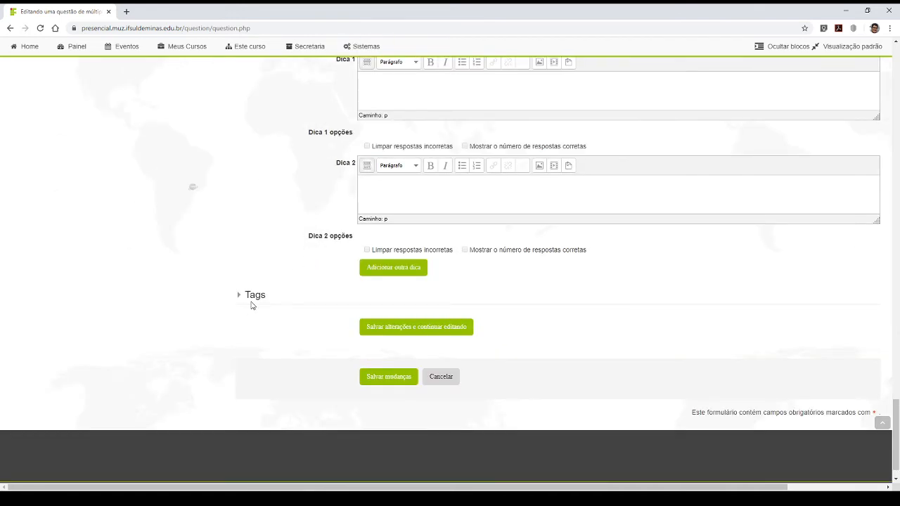
pyautogui.click(397, 382)
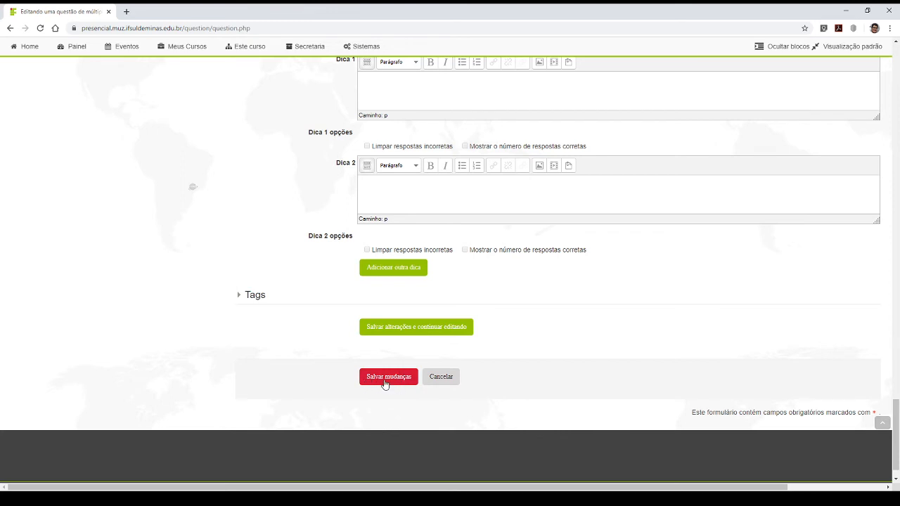
pyautogui.click(384, 383)
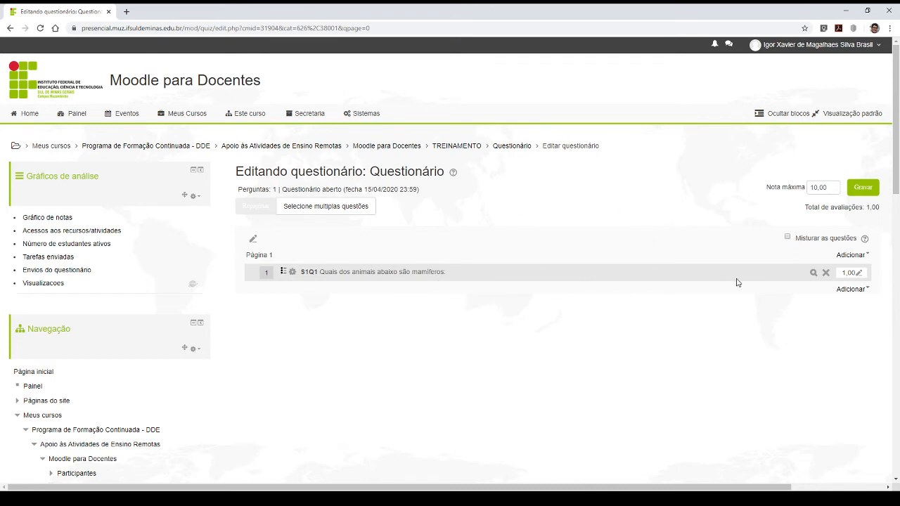
# - Preview question S1Q1 and load the preview's address in a new browser tab
pyautogui.click(814, 278)
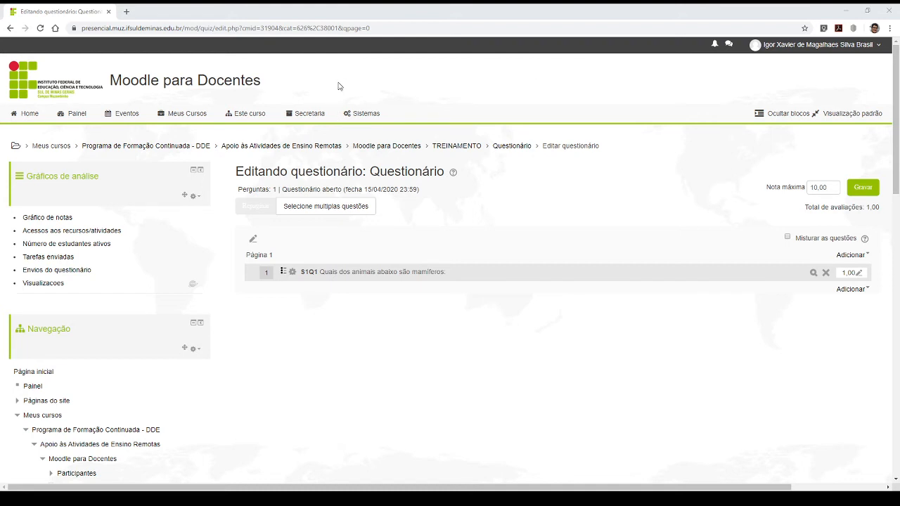
pyautogui.click(385, 30)
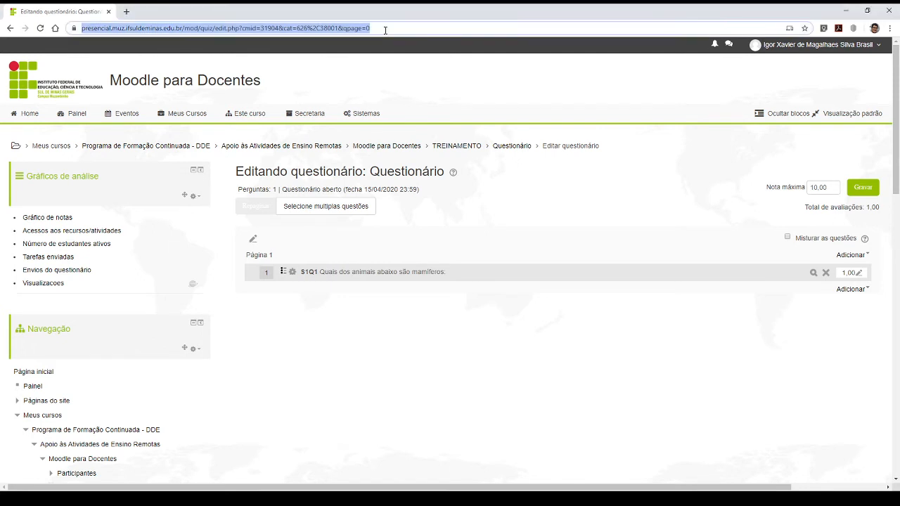
pyautogui.click(125, 12)
pyautogui.write('https://presencial.muz.ifsuldeminas.edu.br/question/preview.php?id=2889&cmid=31904&behaviour=deferredfeedback&maxmark=1.0000000&correctness=0&marks=1&markdp=2&feedback&generalfeedback&rightanswer&history')
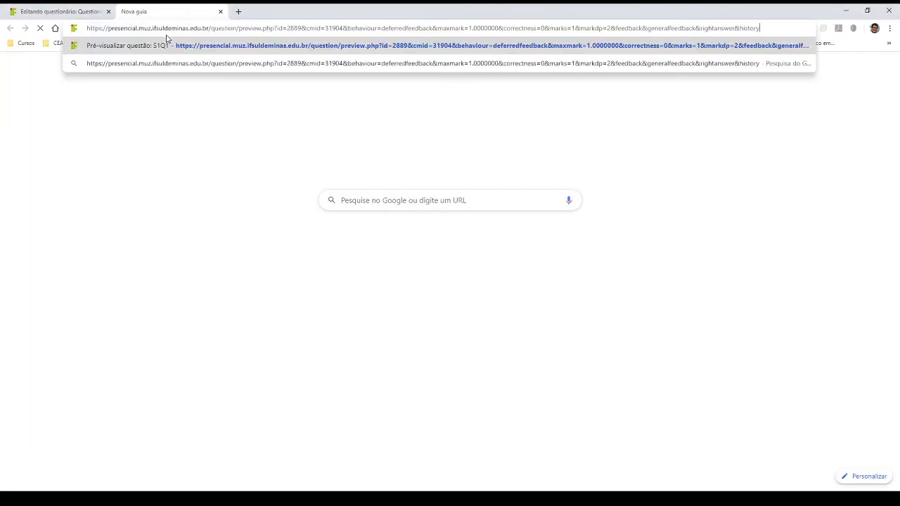
pyautogui.press('Return')
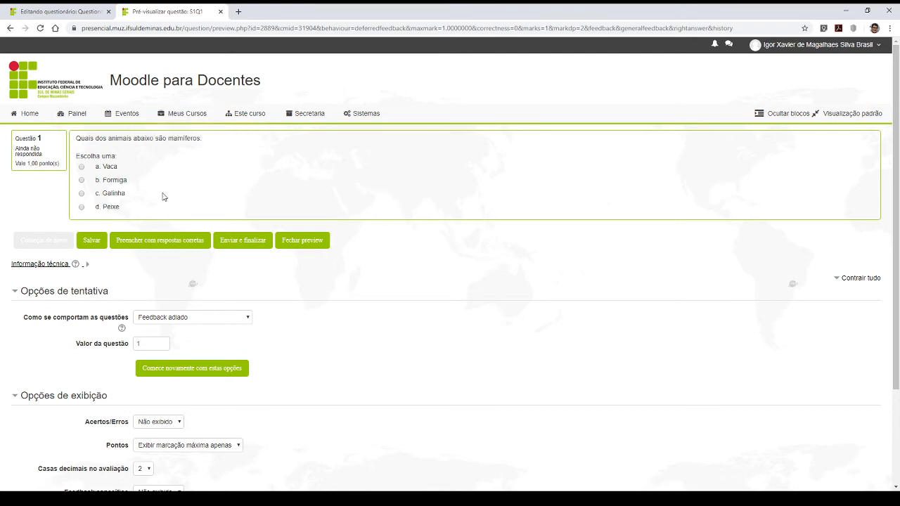
# - Set Acertos/Erros to Exibir in the preview's display options and check the choices for Pontos
pyautogui.scroll(-2, 235, 224)
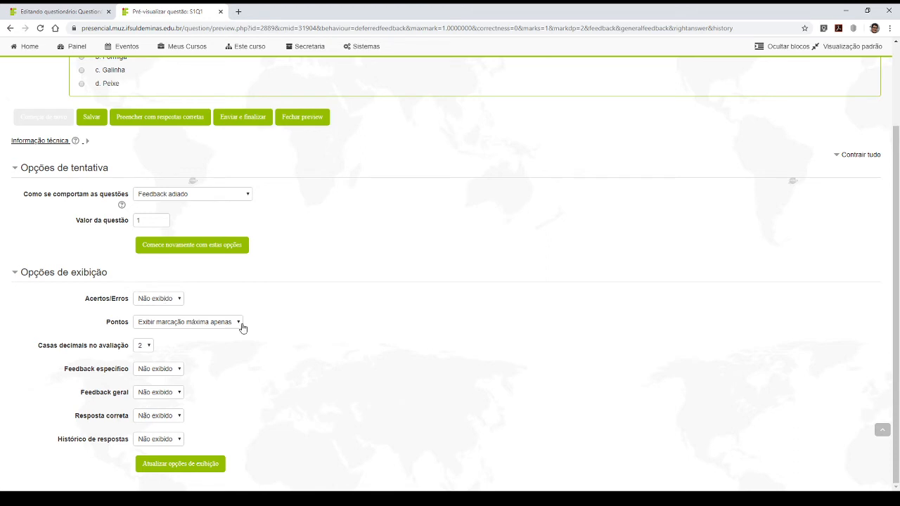
pyautogui.click(157, 301)
pyautogui.click(153, 321)
pyautogui.click(164, 326)
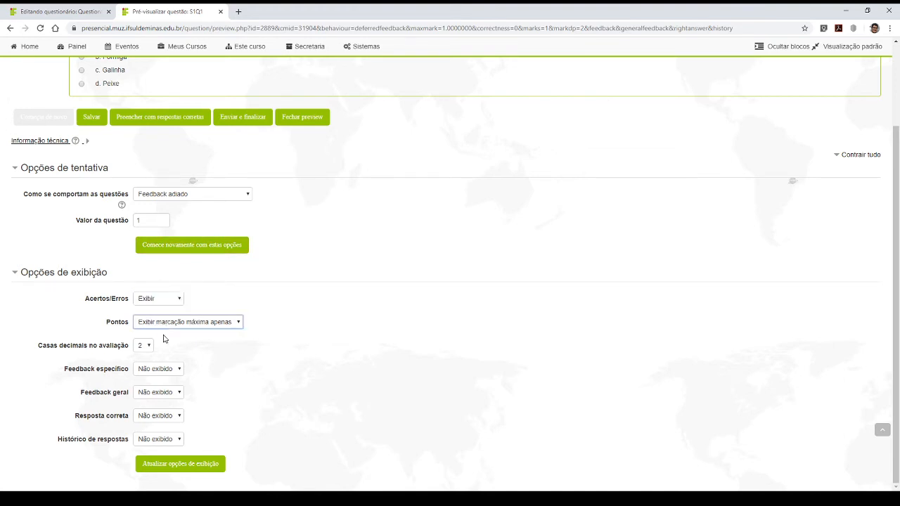
pyautogui.click(325, 334)
# - Set Feedback específico, Feedback geral, Resposta correta and Histórico de respostas to Exibir and update the display options
pyautogui.click(159, 372)
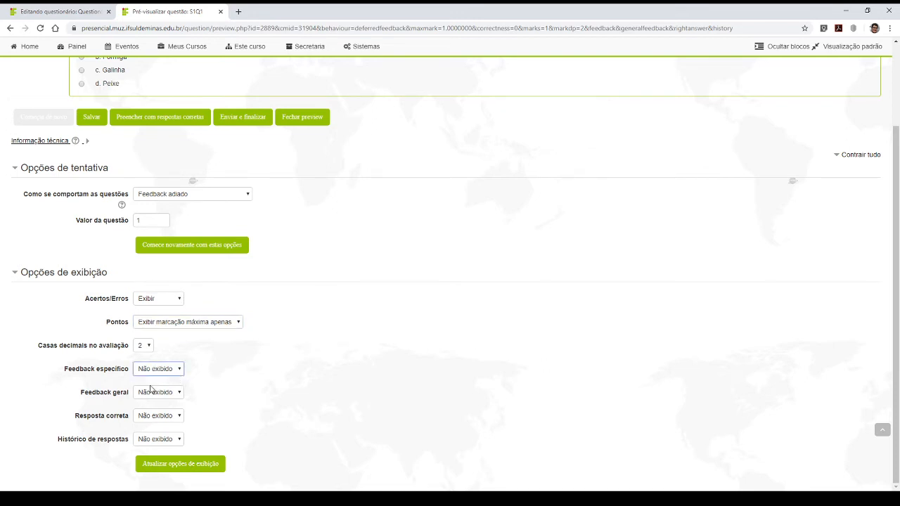
pyautogui.click(151, 391)
pyautogui.click(155, 394)
pyautogui.click(150, 410)
pyautogui.click(152, 416)
pyautogui.click(156, 438)
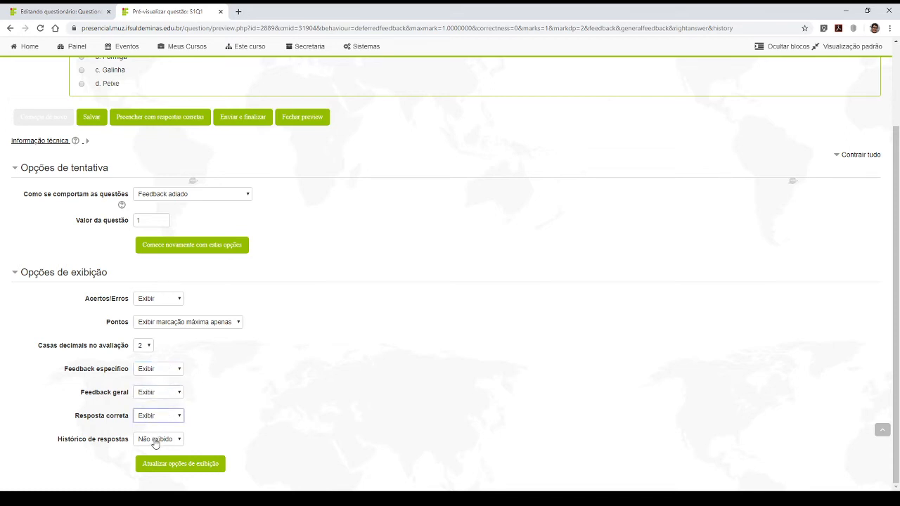
pyautogui.click(156, 440)
pyautogui.click(150, 459)
pyautogui.click(162, 469)
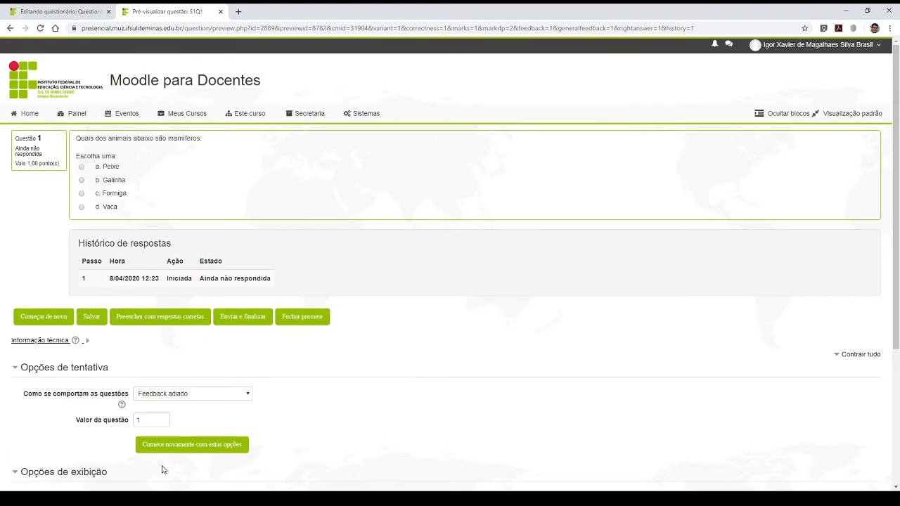
# - Answer the previewed question with Peixe, then submit and finish the attempt
pyautogui.scroll(-4, 232, 356)
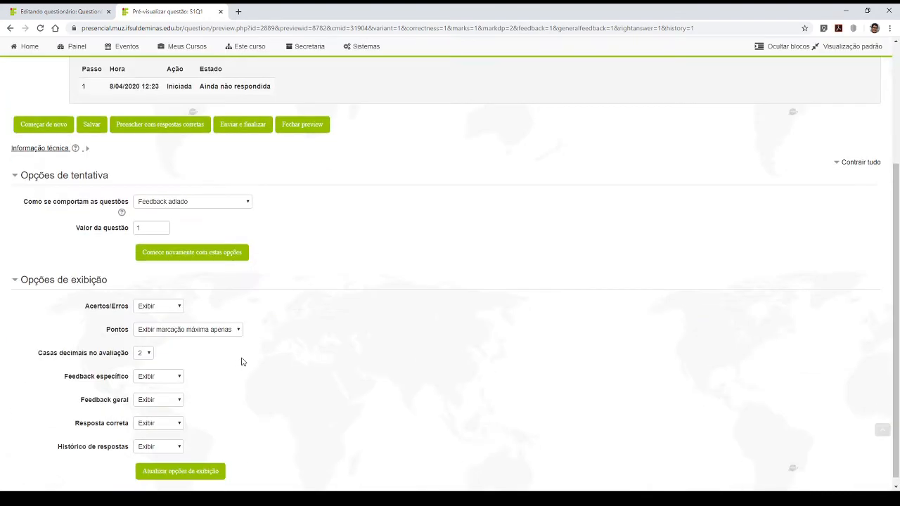
pyautogui.scroll(4, 242, 361)
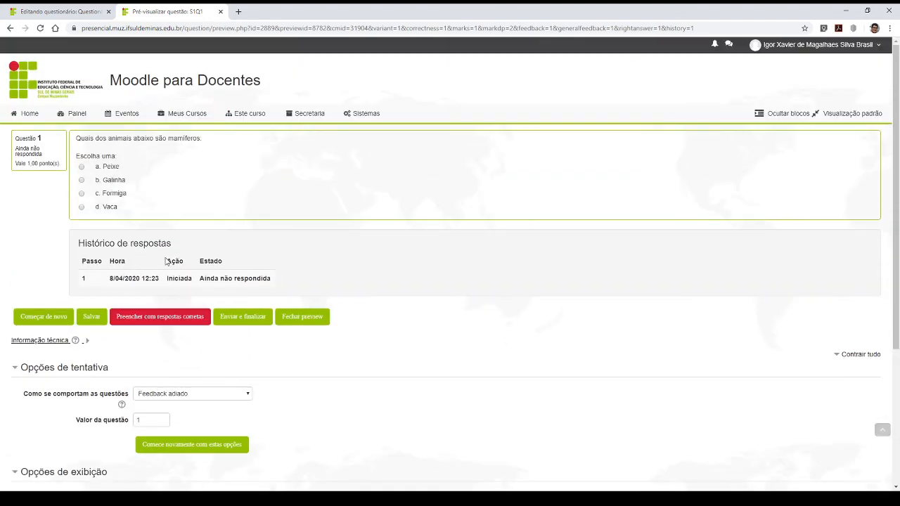
pyautogui.click(82, 169)
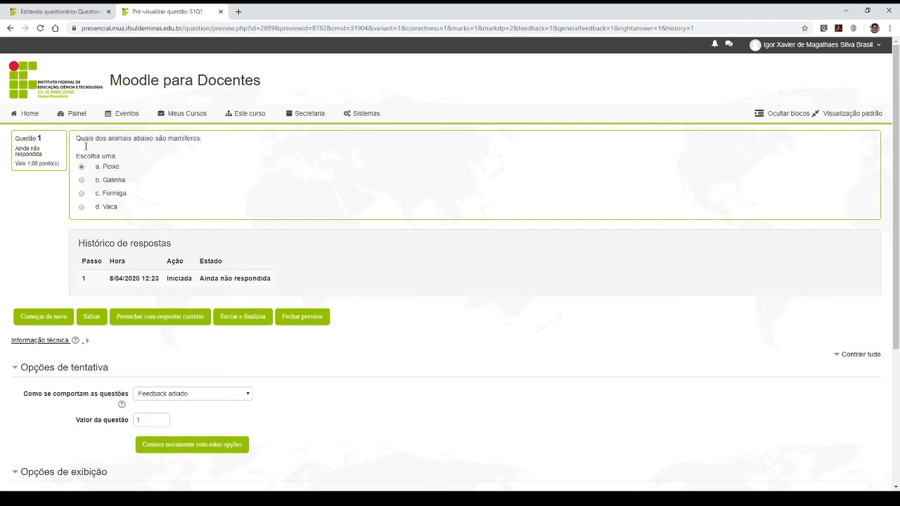
pyautogui.click(248, 321)
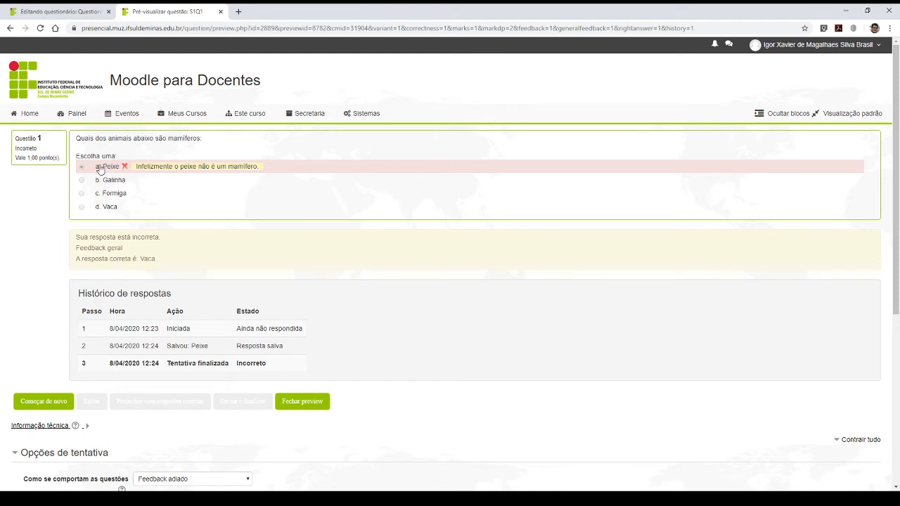
# - Examine the specific feedback beside the Peixe answer and the combined feedback message for the attempt
pyautogui.moveTo(92, 167); pyautogui.dragTo(271, 166)
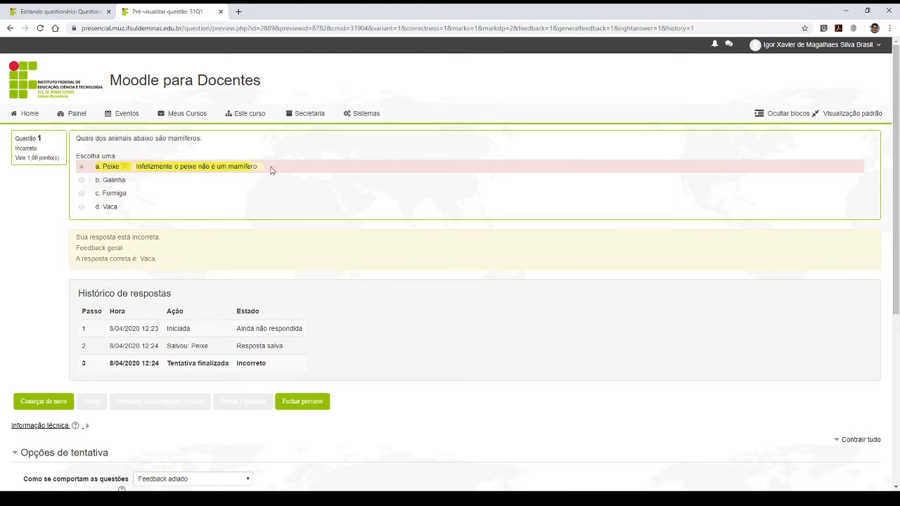
pyautogui.click(271, 166)
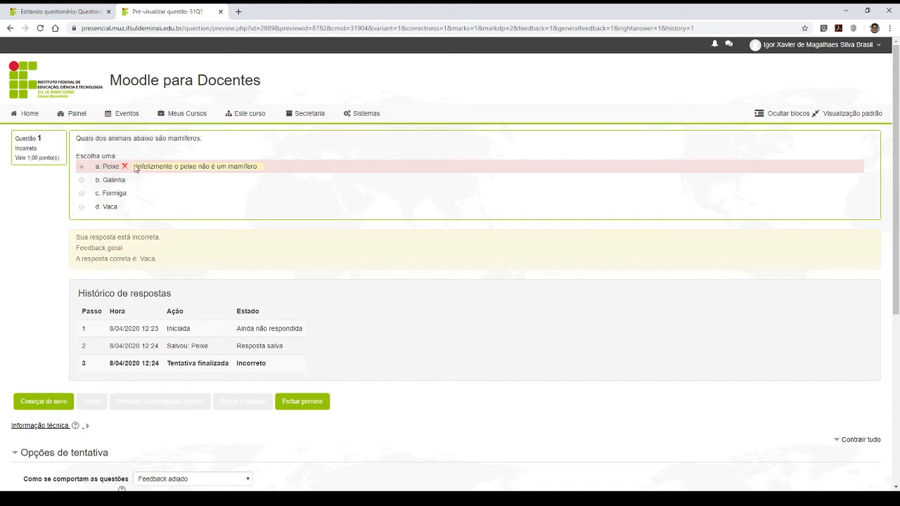
pyautogui.moveTo(140, 166); pyautogui.dragTo(260, 173)
pyautogui.click(257, 168)
pyautogui.moveTo(76, 239); pyautogui.dragTo(173, 241)
pyautogui.click(151, 238)
pyautogui.moveTo(77, 237)
pyautogui.mouseDown()
pyautogui.moveTo(165, 240)
pyautogui.moveTo(80, 238)
pyautogui.mouseUp()
pyautogui.click(166, 240)
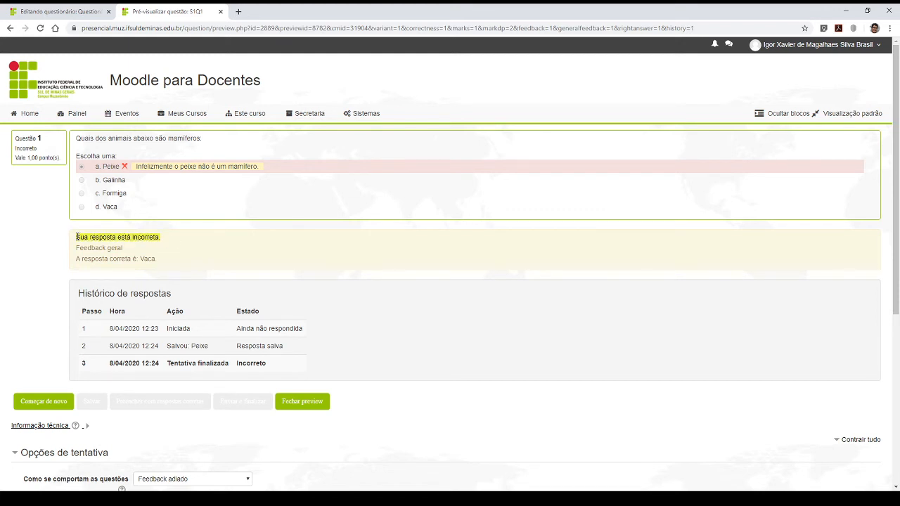
pyautogui.click(171, 241)
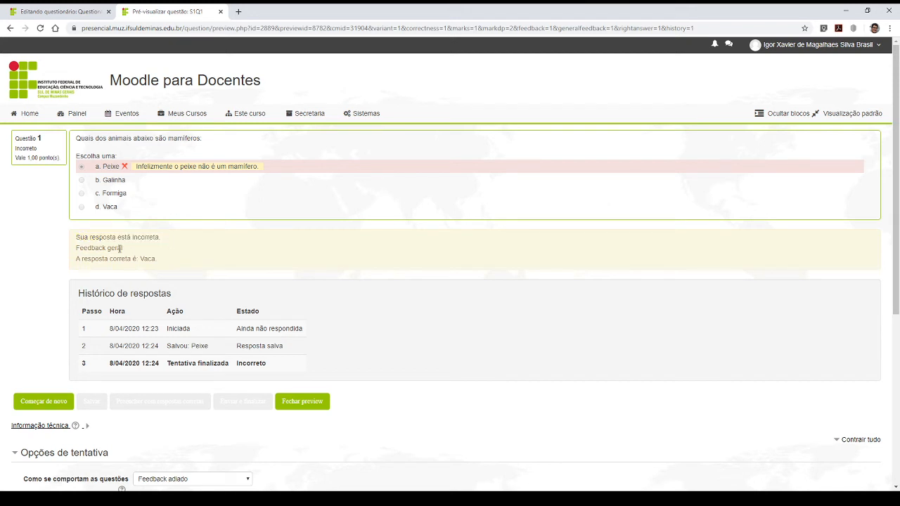
# - Examine the Feedback geral text and the line naming the correct answer below the question
pyautogui.moveTo(76, 249)
pyautogui.mouseDown()
pyautogui.moveTo(135, 251)
pyautogui.moveTo(77, 247)
pyautogui.mouseUp()
pyautogui.doubleClick(84, 257)
pyautogui.click(74, 263)
pyautogui.moveTo(74, 262); pyautogui.dragTo(174, 261)
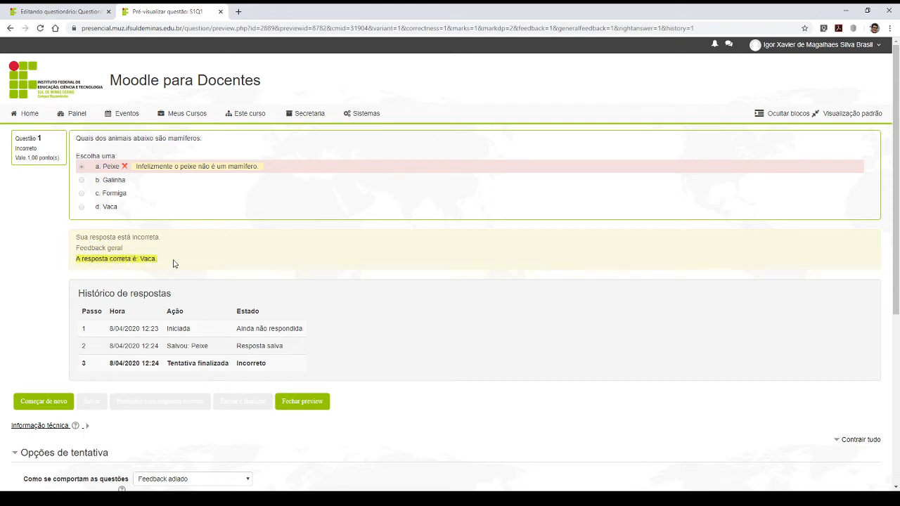
pyautogui.click(176, 259)
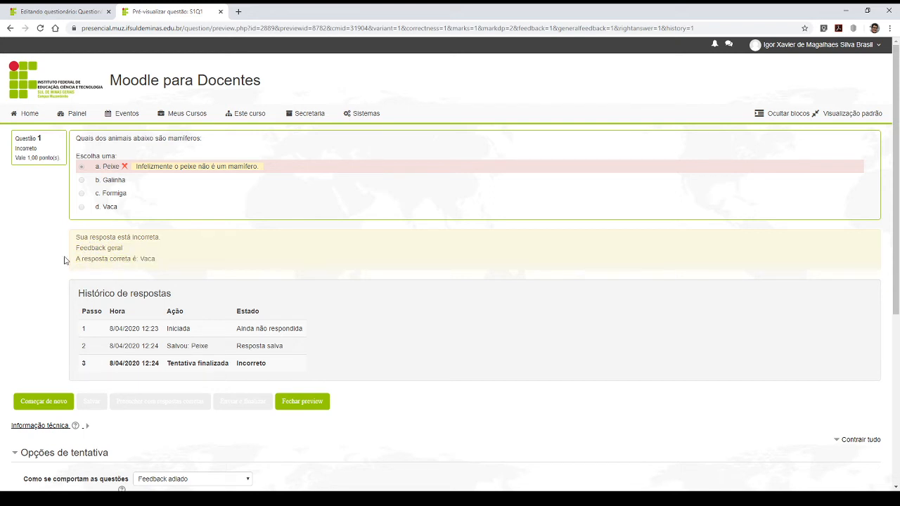
pyautogui.moveTo(77, 258); pyautogui.dragTo(204, 259)
pyautogui.click(208, 258)
pyautogui.doubleClick(145, 260)
pyautogui.click(161, 260)
# - Review the whole feedback block of the Peixe attempt and reread its correct-answer line
pyautogui.moveTo(161, 260); pyautogui.dragTo(77, 238)
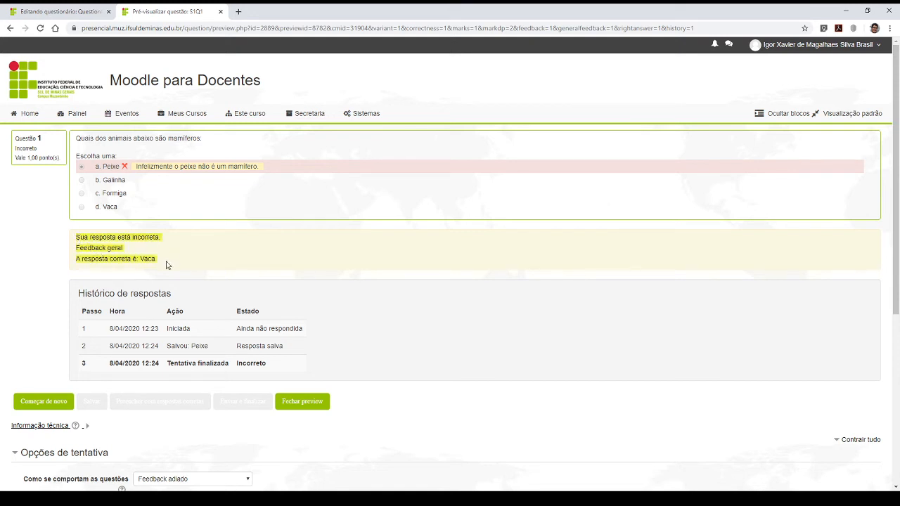
pyautogui.moveTo(166, 263); pyautogui.dragTo(81, 240)
pyautogui.click(170, 262)
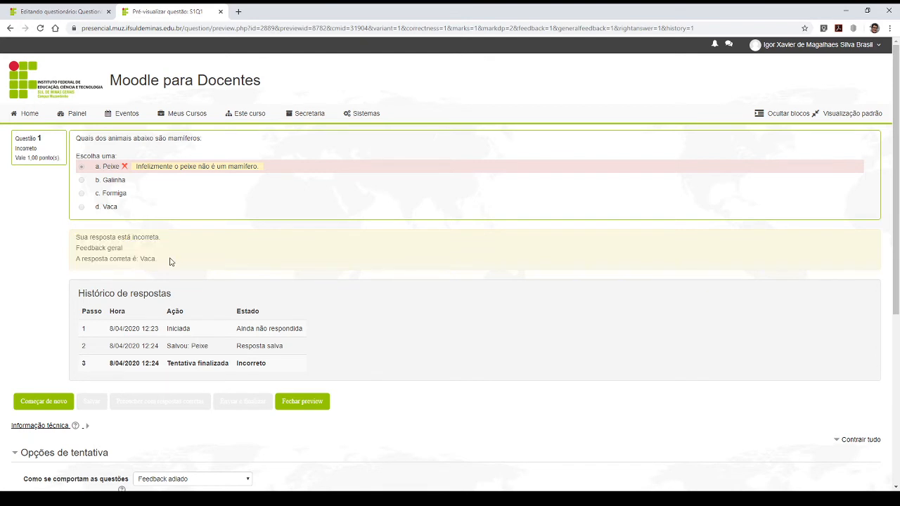
pyautogui.moveTo(174, 264); pyautogui.dragTo(78, 260)
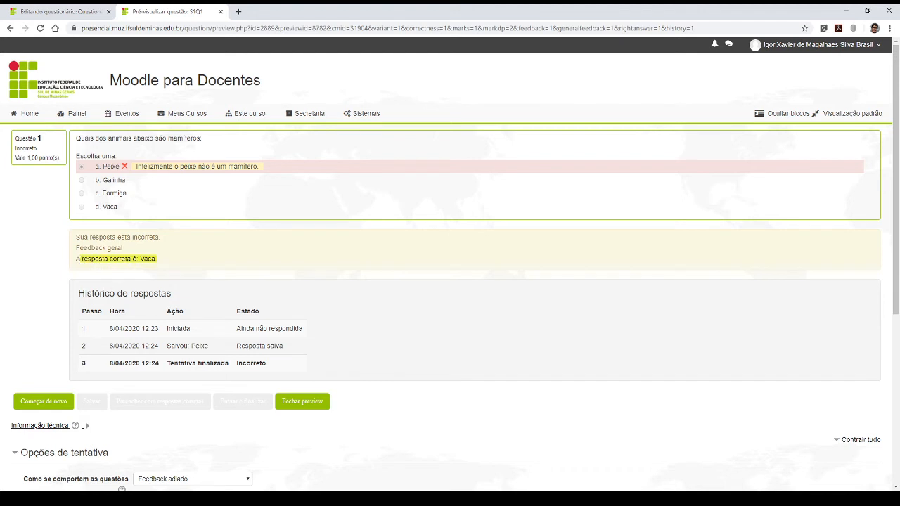
pyautogui.click(158, 266)
pyautogui.moveTo(156, 260); pyautogui.dragTo(83, 260)
pyautogui.click(178, 264)
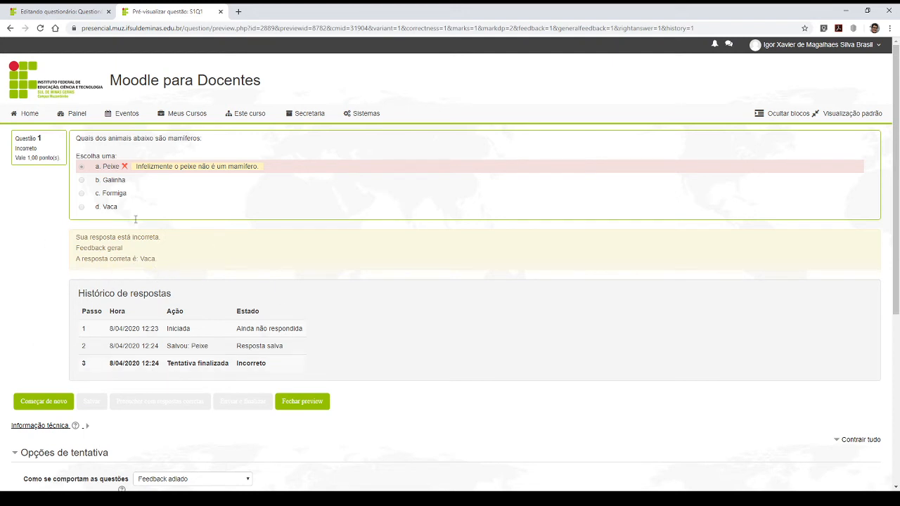
# - Restart the preview, answer with Vaca, submit and finish the attempt, and review its feedback
pyautogui.click(57, 404)
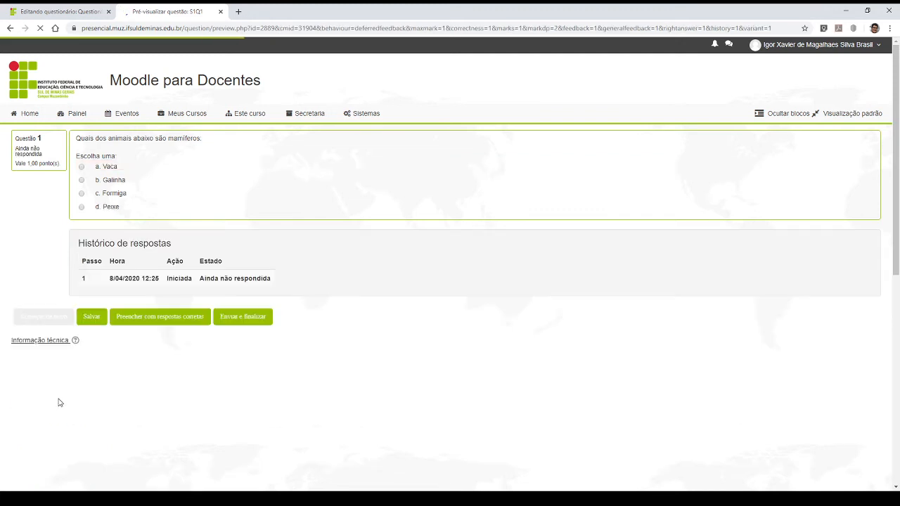
pyautogui.click(82, 167)
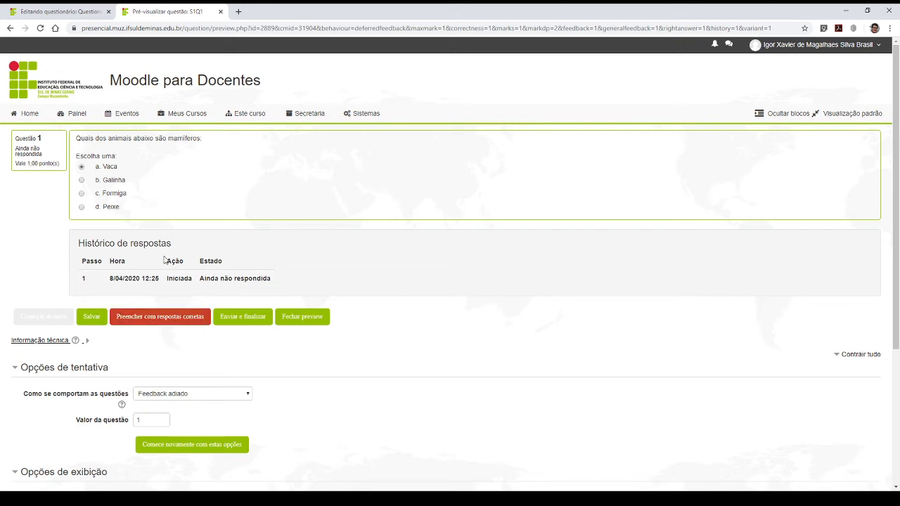
pyautogui.click(229, 320)
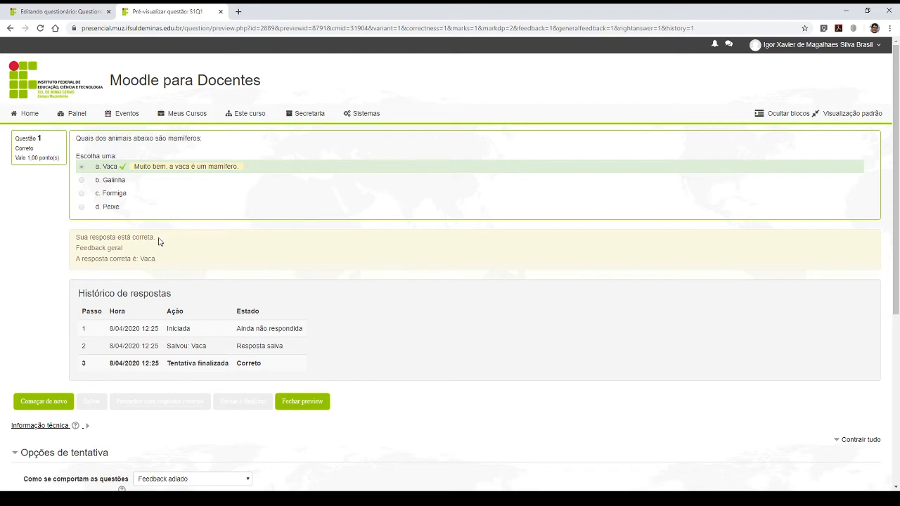
pyautogui.scroll(-3, 214, 225)
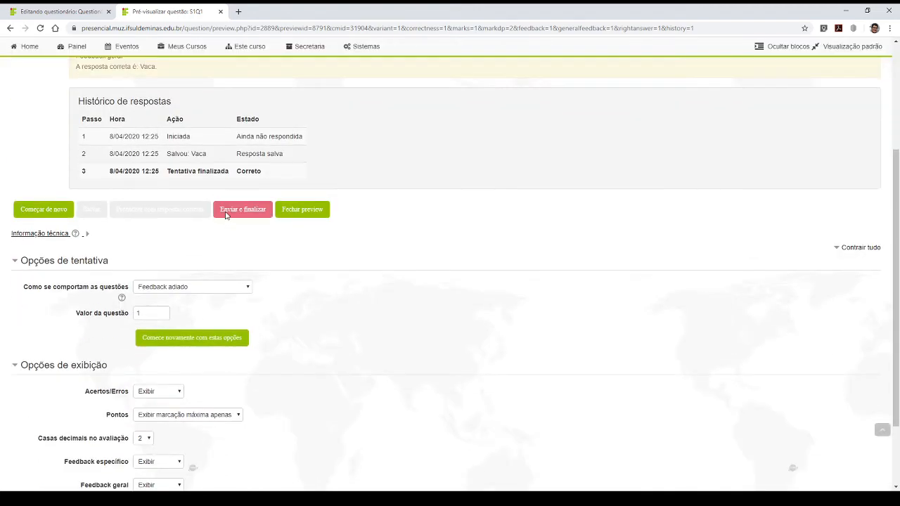
pyautogui.scroll(3, 232, 215)
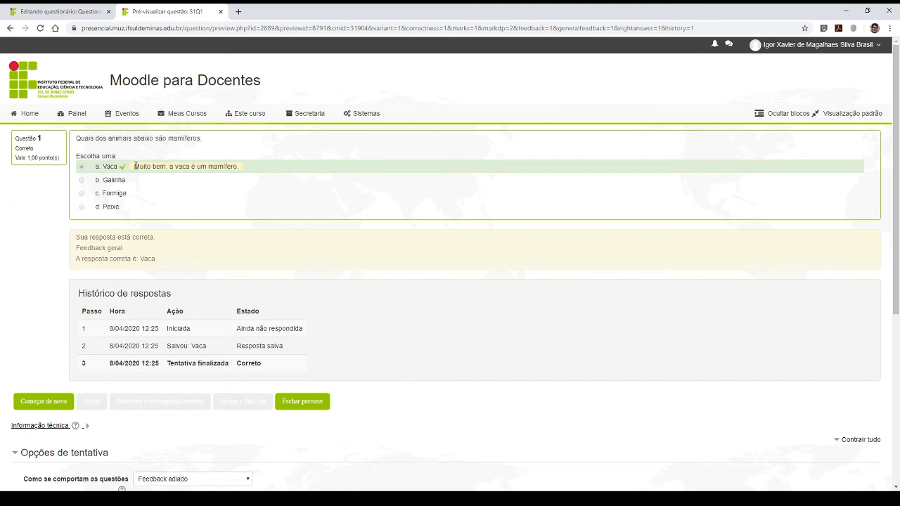
# - Review the specific feedback beside the Vaca answer and close the question preview
pyautogui.moveTo(134, 166); pyautogui.dragTo(272, 167)
pyautogui.click(283, 169)
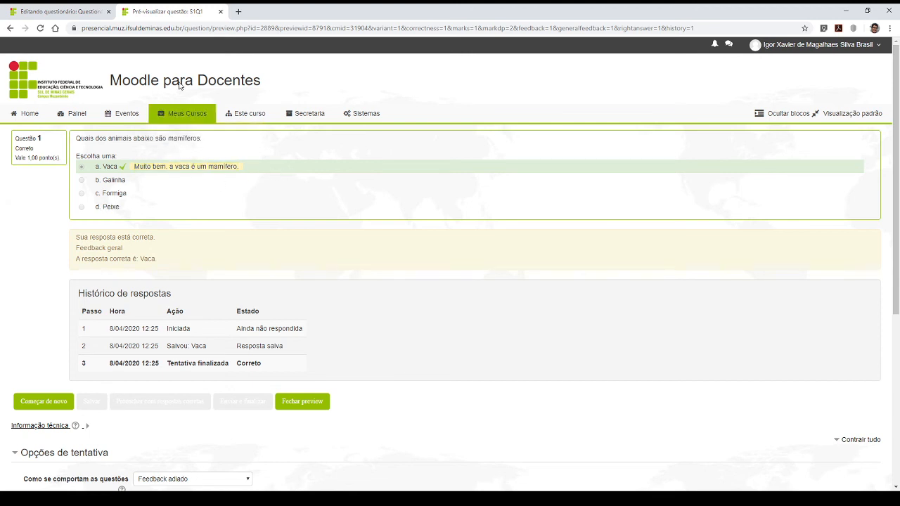
pyautogui.click(221, 12)
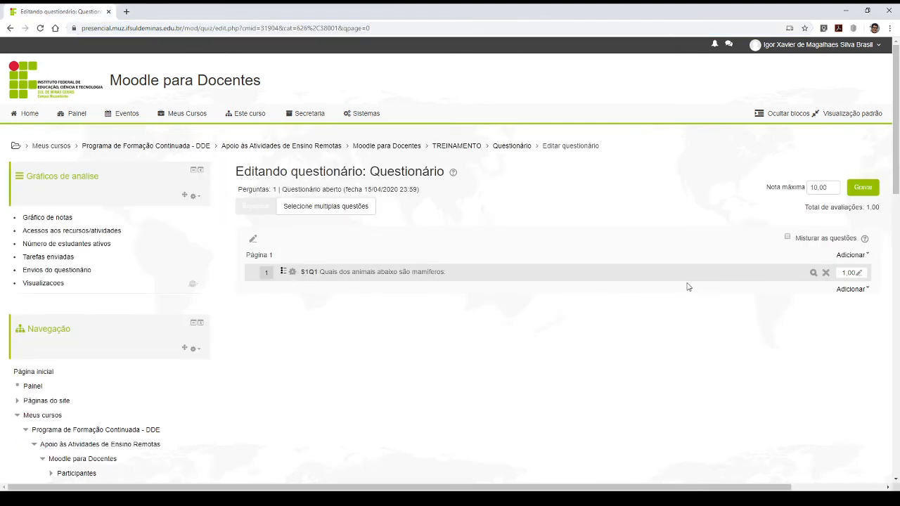
# - Add a new question of type Associação to the quiz below the mammals question
pyautogui.click(851, 289)
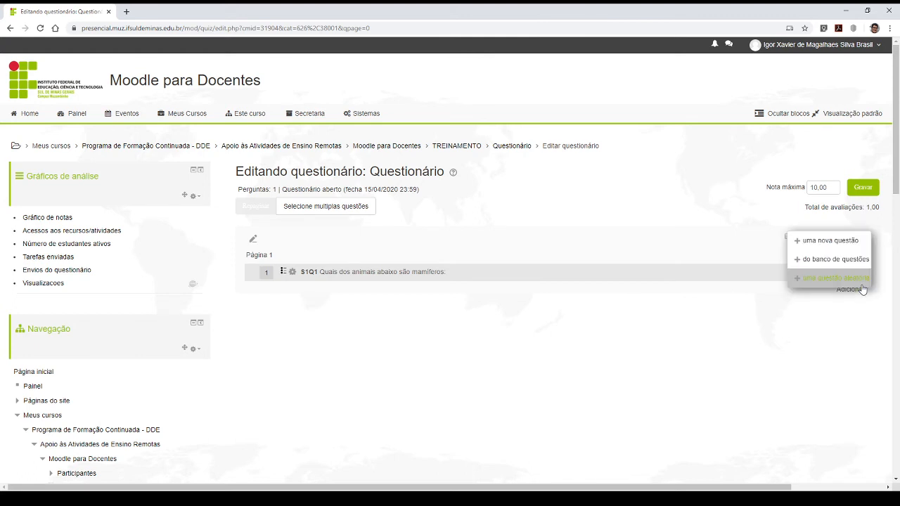
pyautogui.click(830, 241)
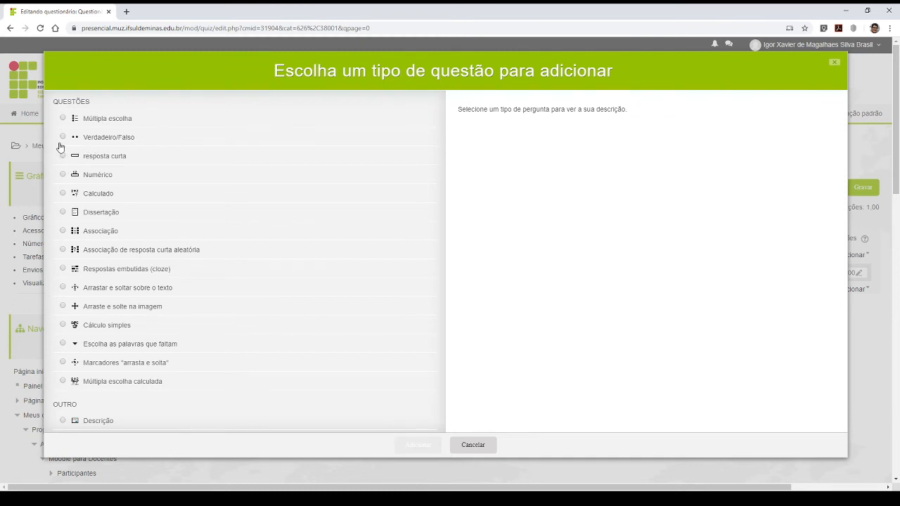
pyautogui.click(63, 230)
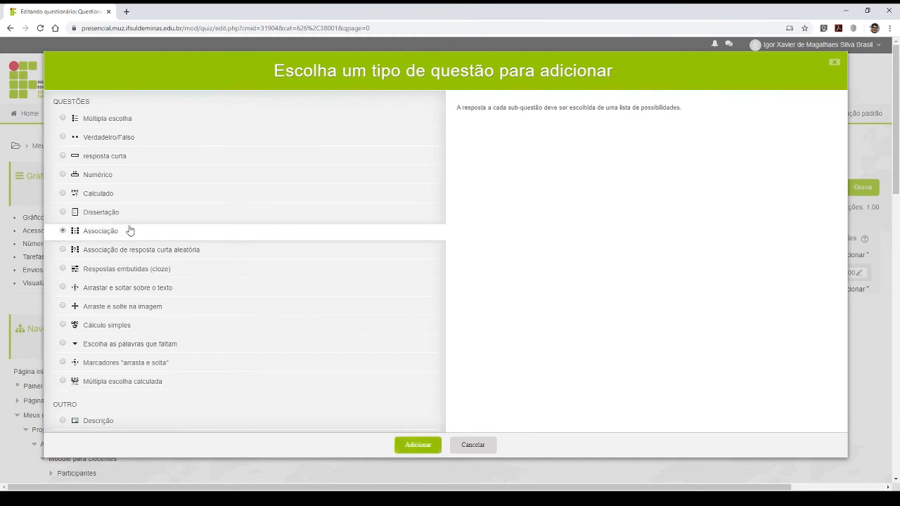
pyautogui.click(416, 447)
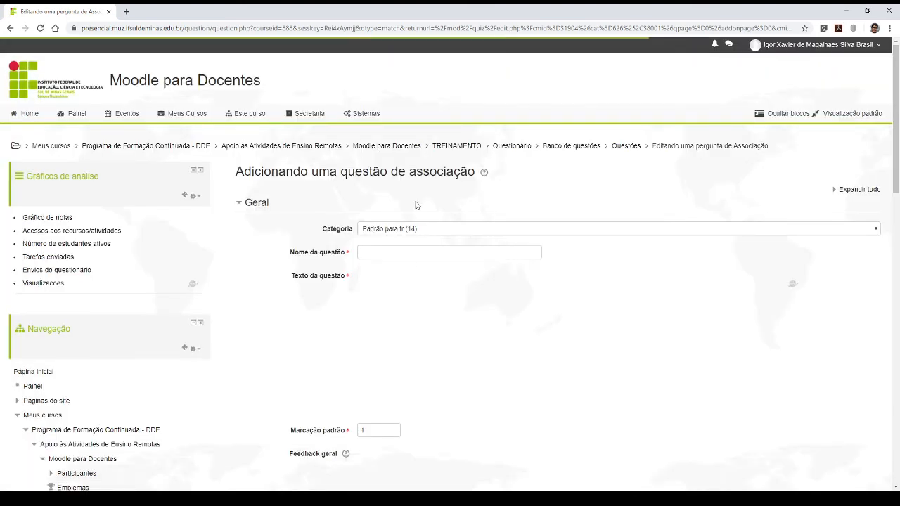
# - Name the matching question S1Q2 and enter "Associe corretamente:" as its question text
pyautogui.click(376, 251)
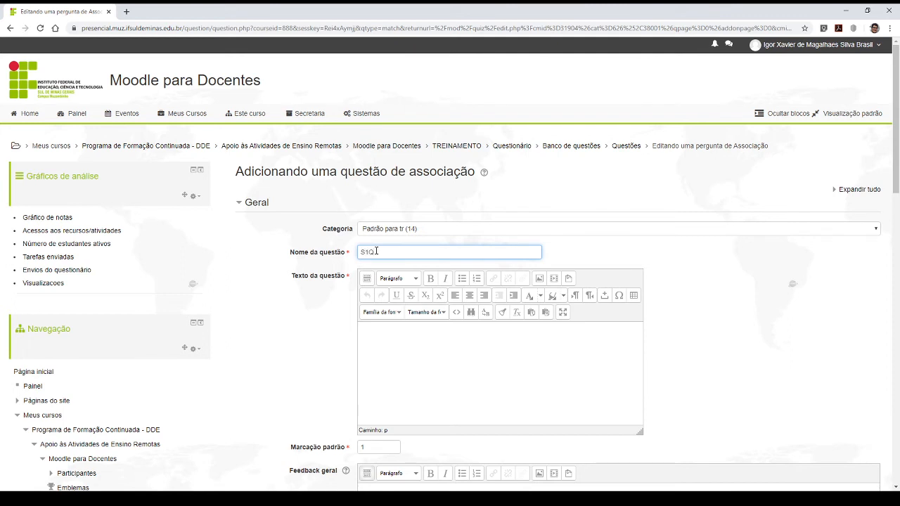
pyautogui.click(460, 412)
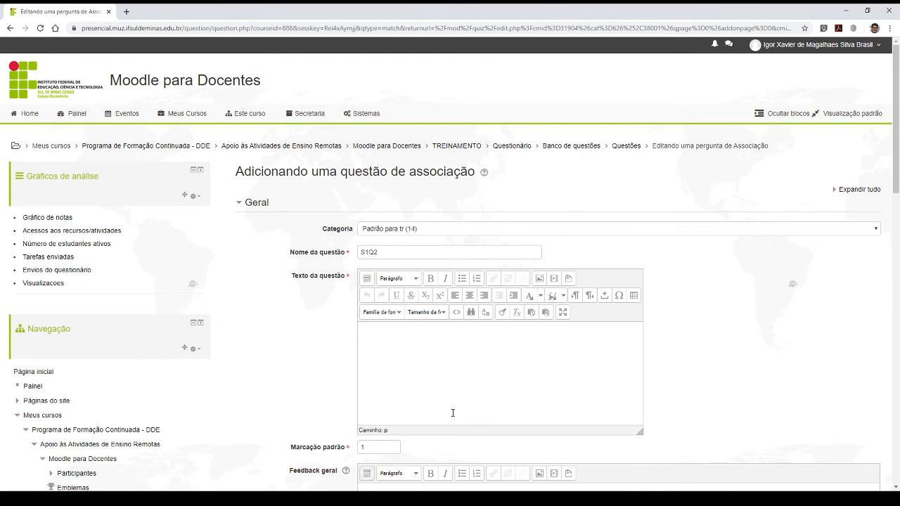
pyautogui.write('Associe corretamente')
# - Examine the general feedback, the Embaralhar option and the question and answer pairs under Respostas
pyautogui.scroll(-3, 386, 339)
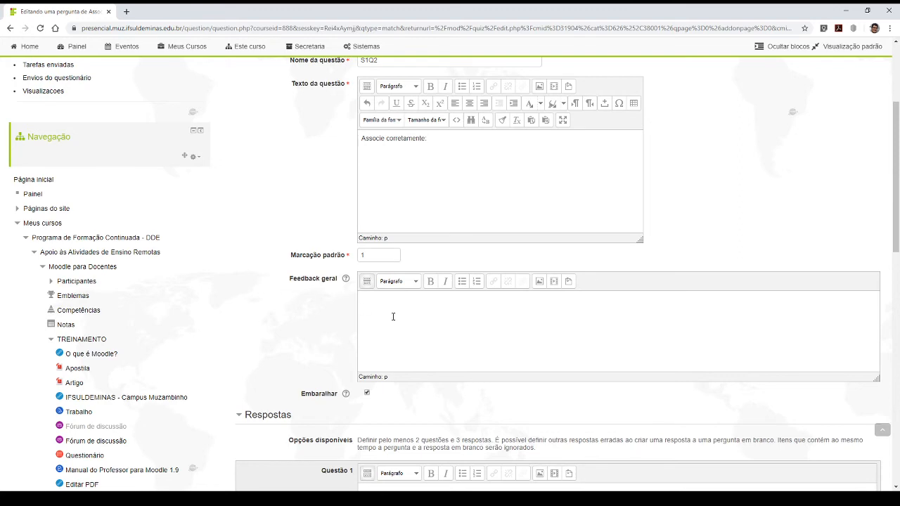
pyautogui.scroll(-3, 390, 318)
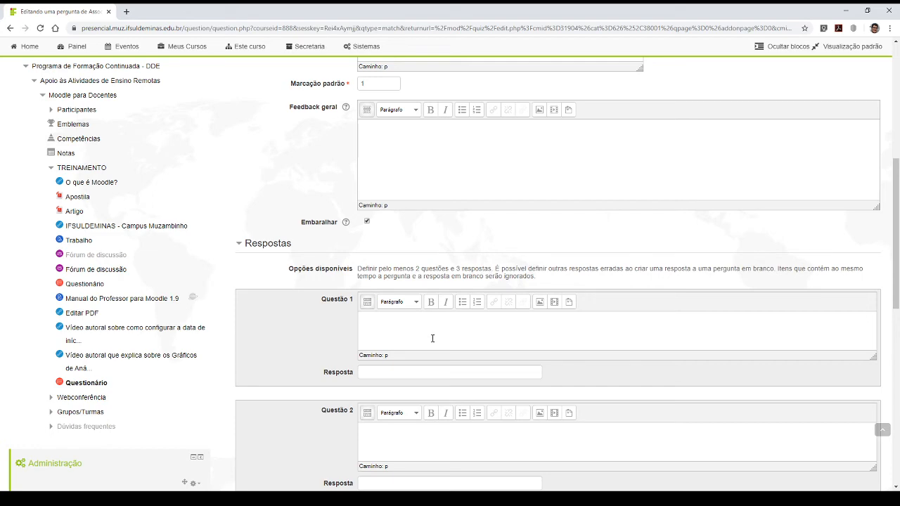
pyautogui.scroll(-3, 433, 338)
pyautogui.scroll(3, 393, 331)
pyautogui.click(376, 324)
pyautogui.scroll(-2, 422, 330)
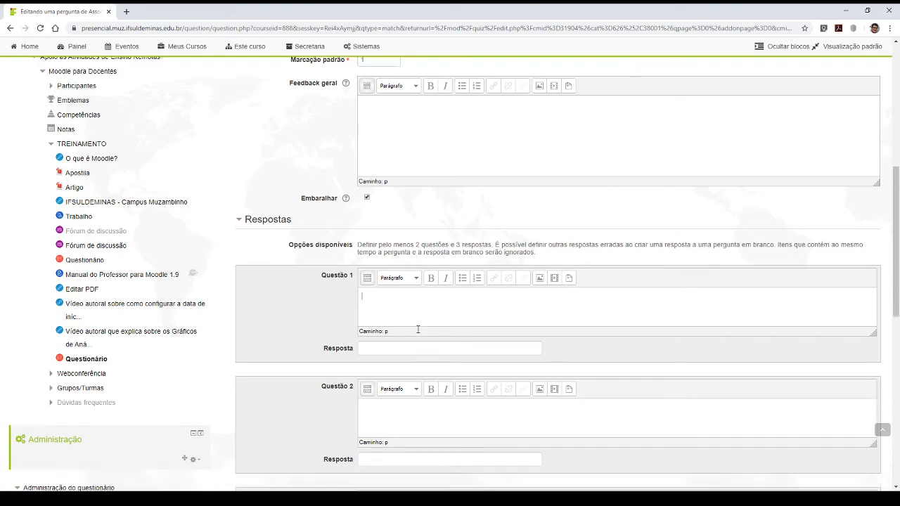
pyautogui.scroll(5, 404, 387)
pyautogui.scroll(-2, 401, 401)
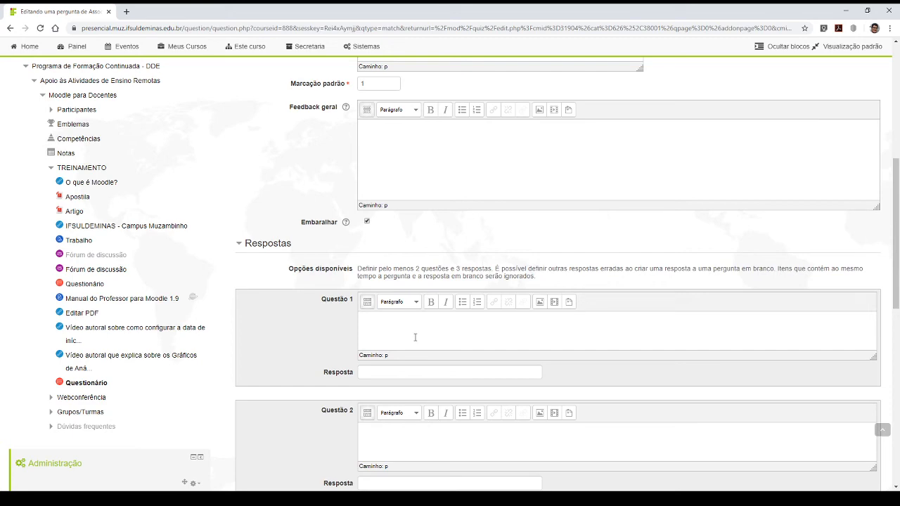
pyautogui.scroll(-2, 415, 338)
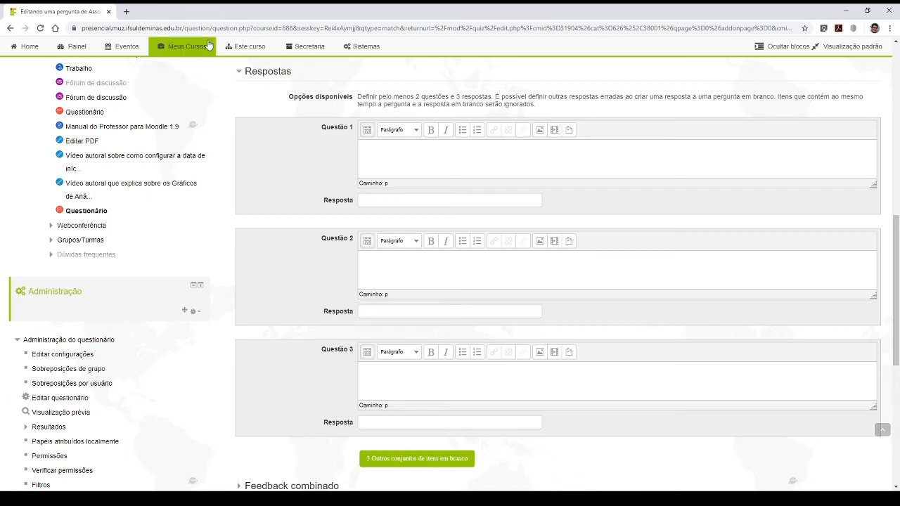
pyautogui.click(399, 163)
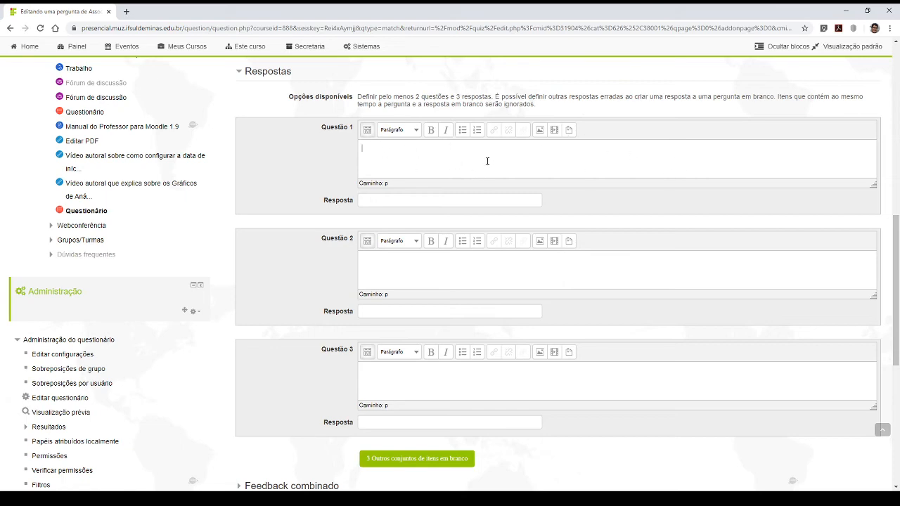
pyautogui.scroll(2, 478, 169)
pyautogui.scroll(-2, 378, 158)
# - Search Google Images for "animais:png" in a new browser tab
pyautogui.click(127, 11)
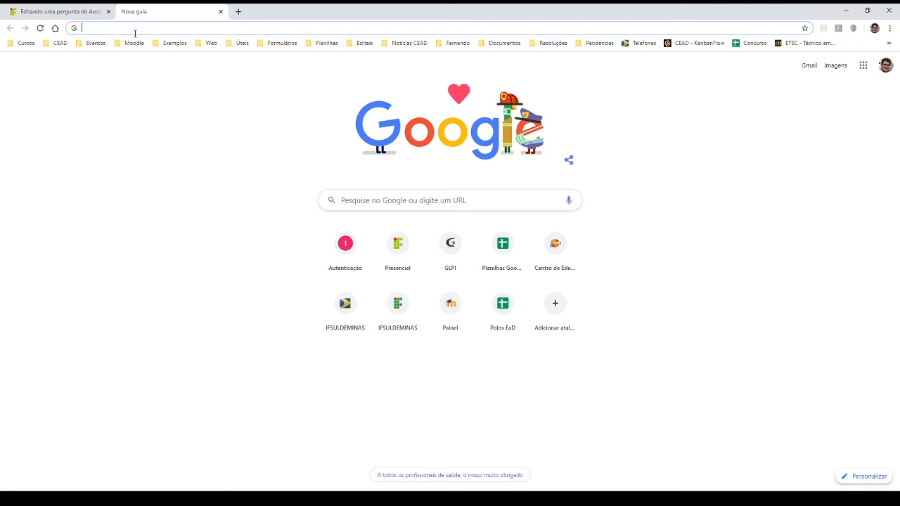
pyautogui.write('animais')
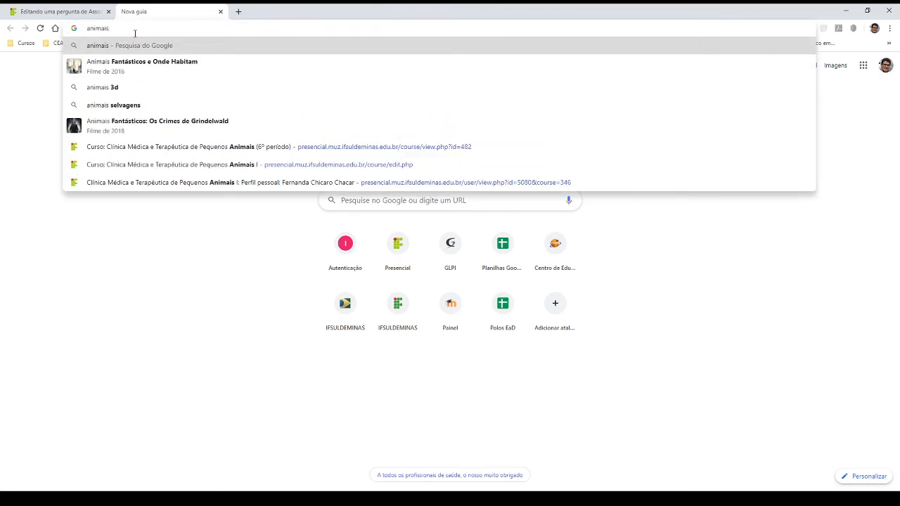
pyautogui.press('Return')
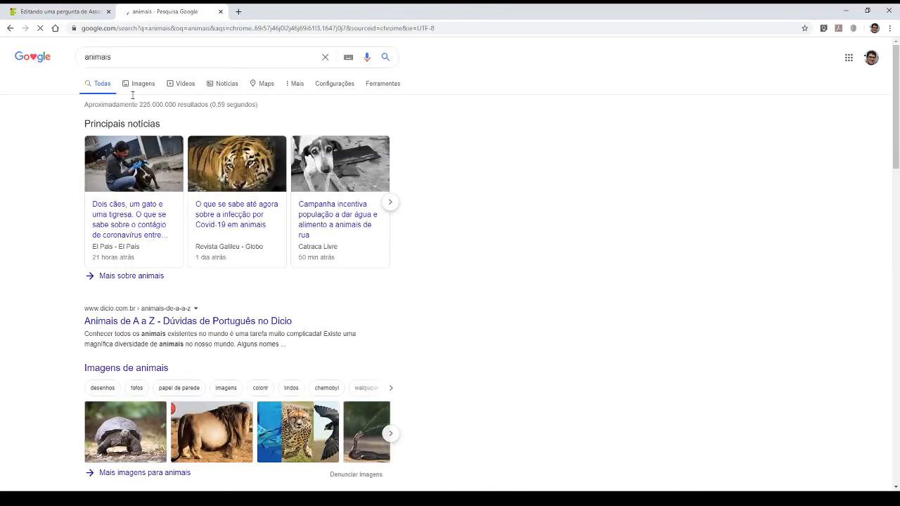
pyautogui.click(137, 102)
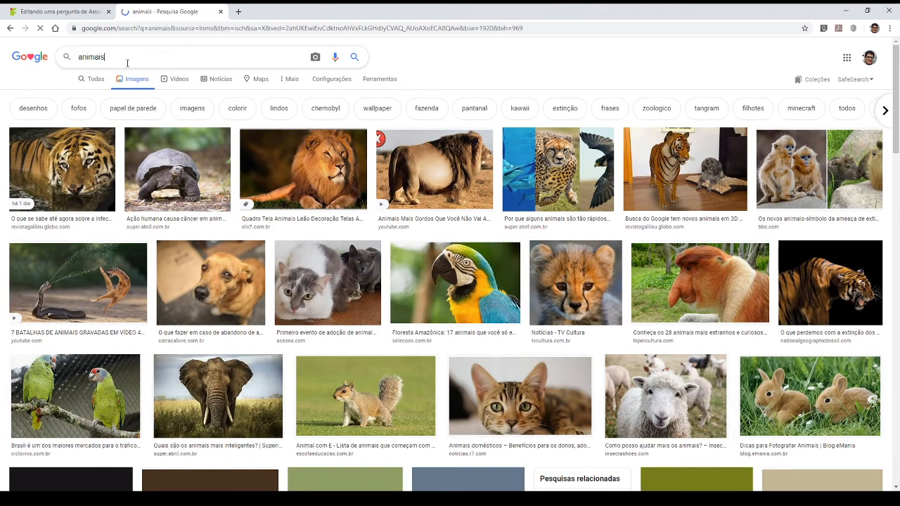
pyautogui.write(':png')
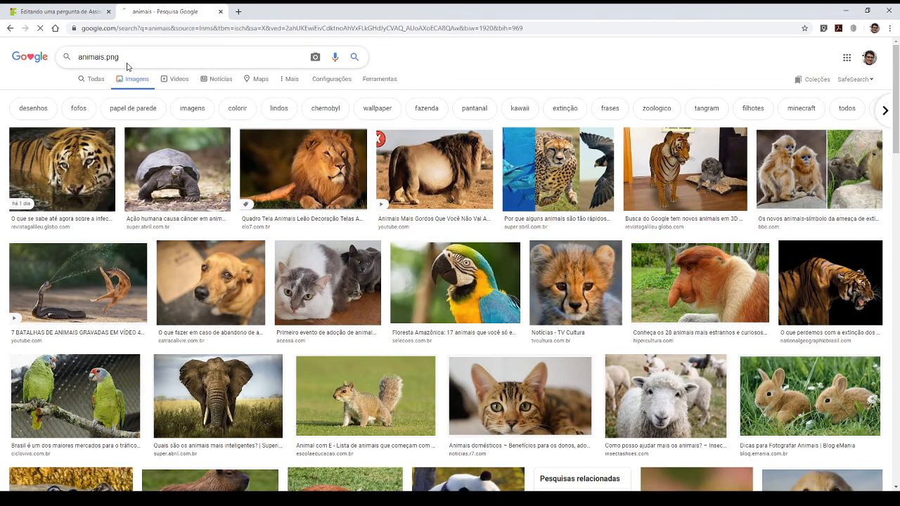
pyautogui.press('Return')
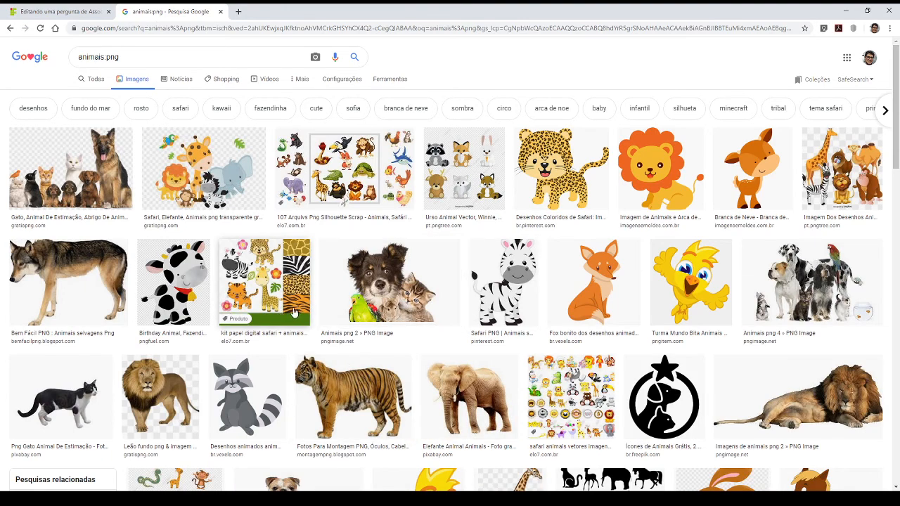
# - Copy the image address of the standing tiger and open the image insertion dialog for Questão 1 in the Moodle form
pyautogui.scroll(-2, 386, 289)
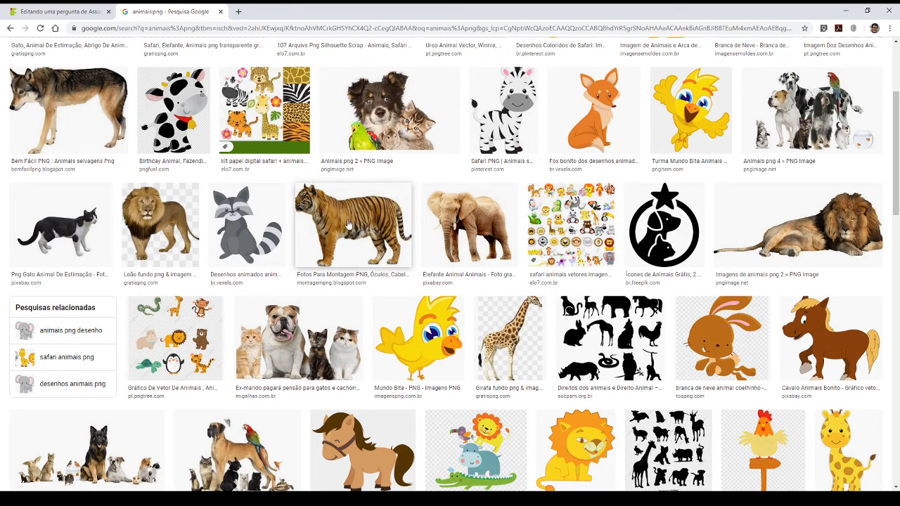
pyautogui.click(349, 223)
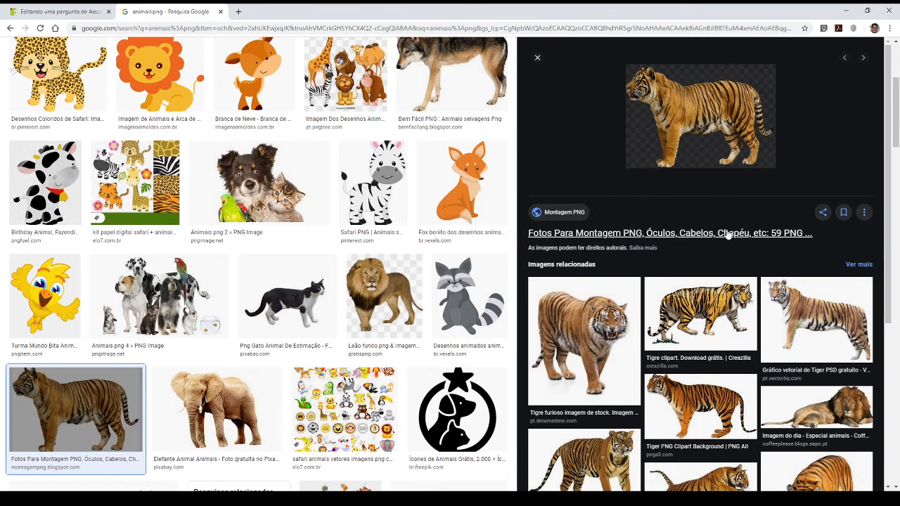
pyautogui.click(28, 8)
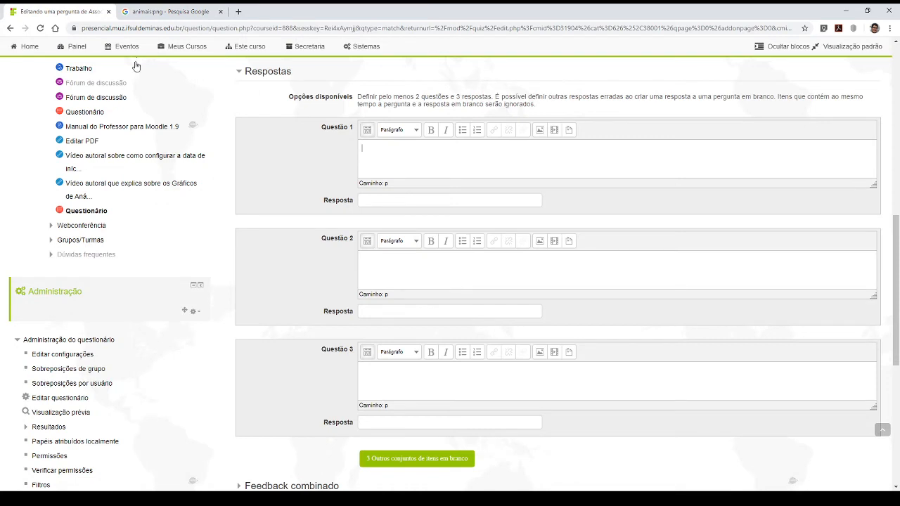
pyautogui.click(542, 133)
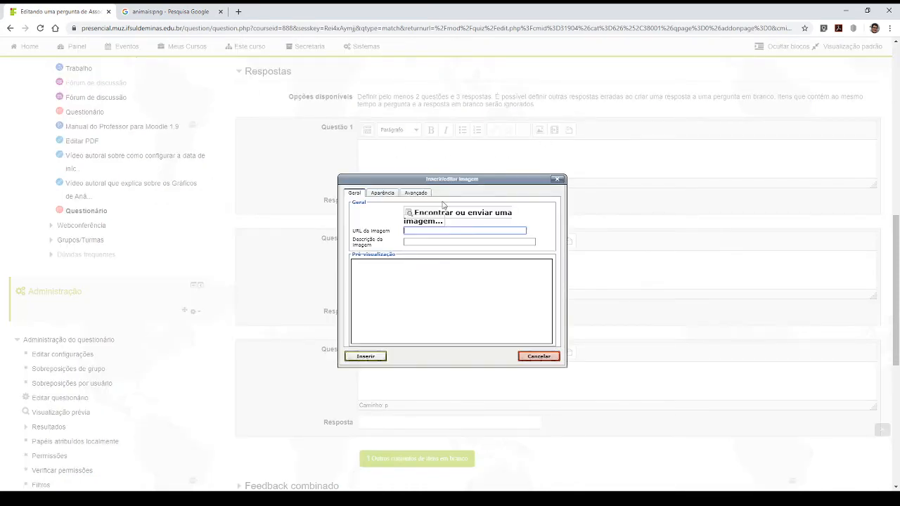
pyautogui.click(421, 221)
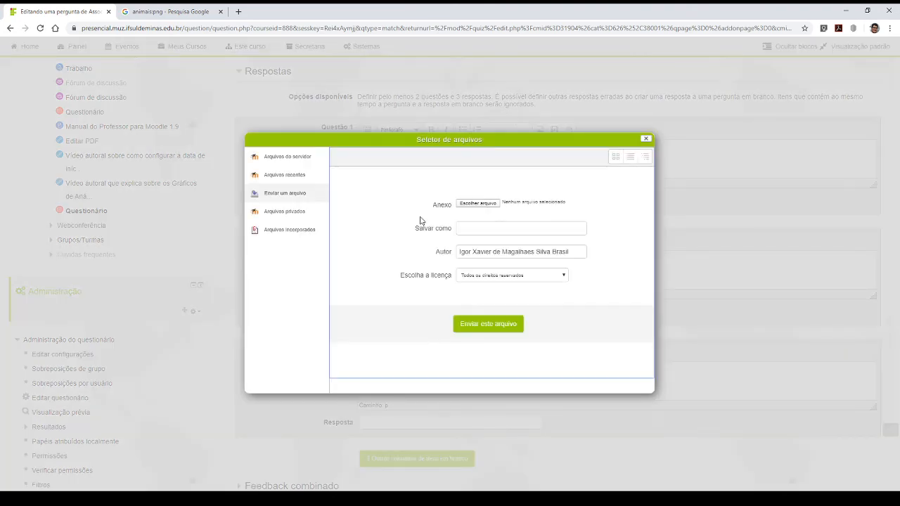
pyautogui.click(644, 142)
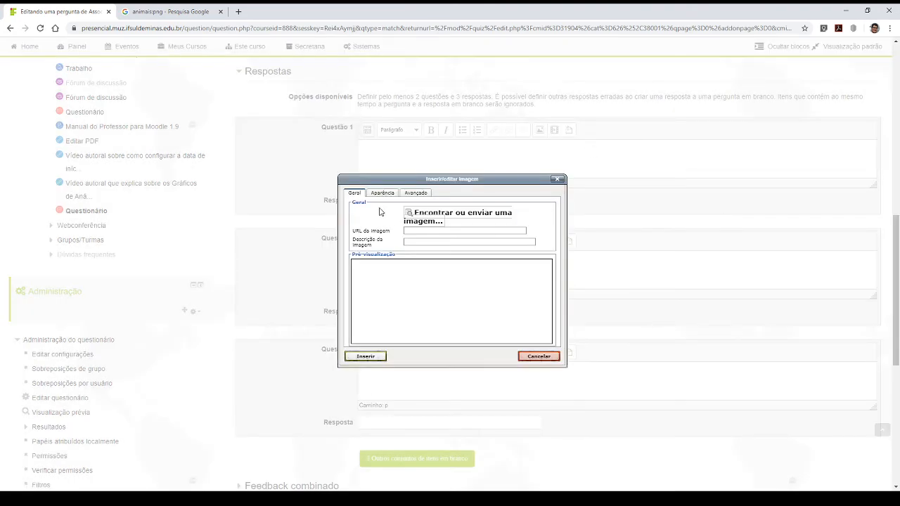
pyautogui.click(423, 213)
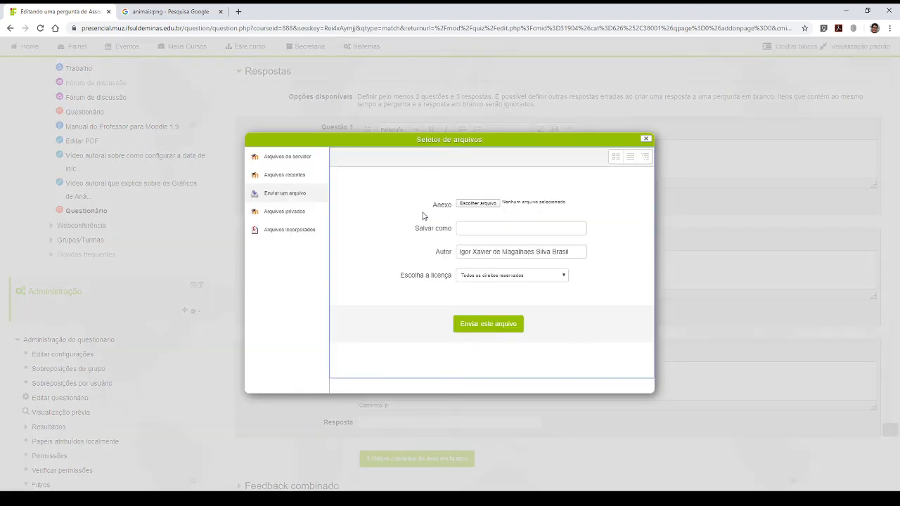
pyautogui.press('Escape')
# - Paste the copied tiger image address as the image URL and check its beginning and end
pyautogui.click(423, 231)
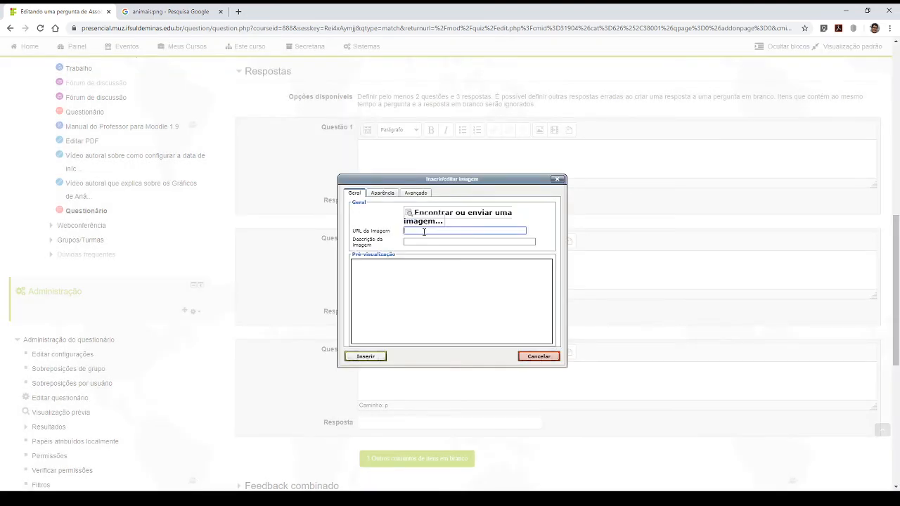
pyautogui.hotkey('ctrl', 'v')
pyautogui.moveTo(525, 231); pyautogui.dragTo(397, 234)
pyautogui.click(451, 231)
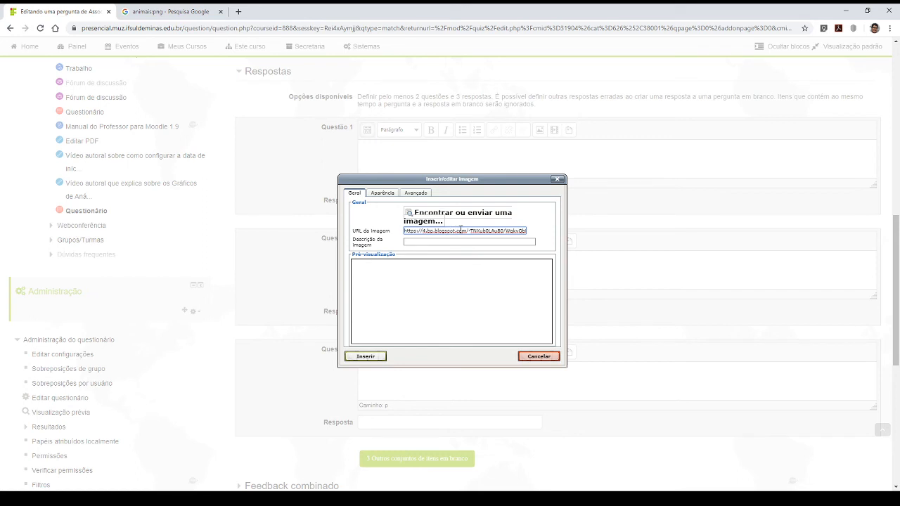
pyautogui.press('End')
pyautogui.press('Home')
pyautogui.press('End')
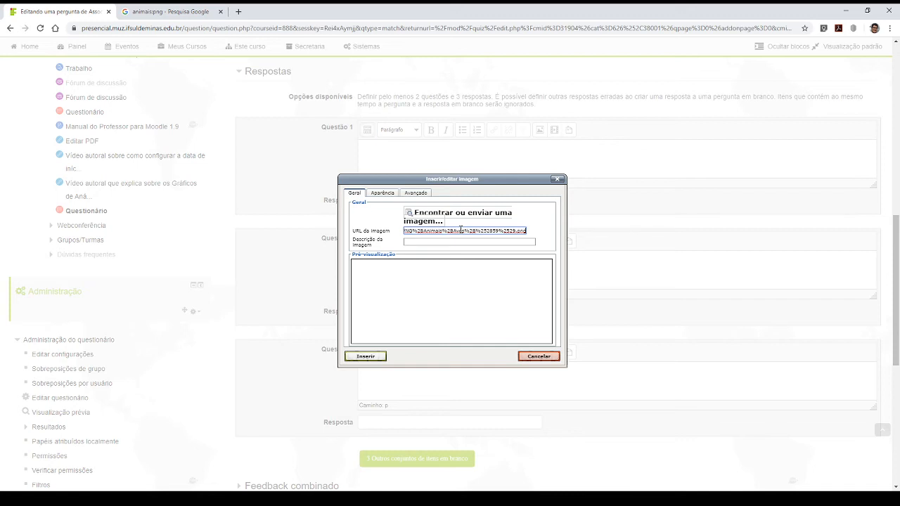
pyautogui.press('Home')
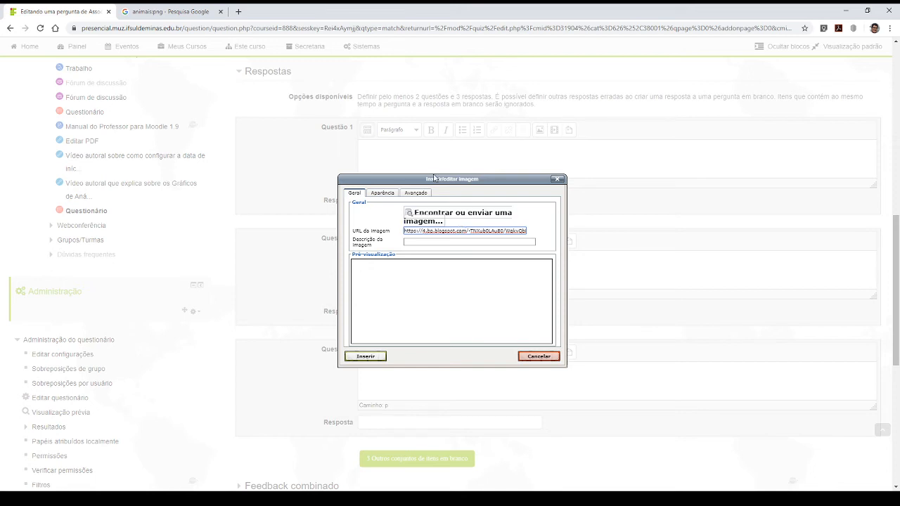
# - Look at the file upload option, close it, and insert the tiger image into Questão 1 without a description
pyautogui.click(415, 211)
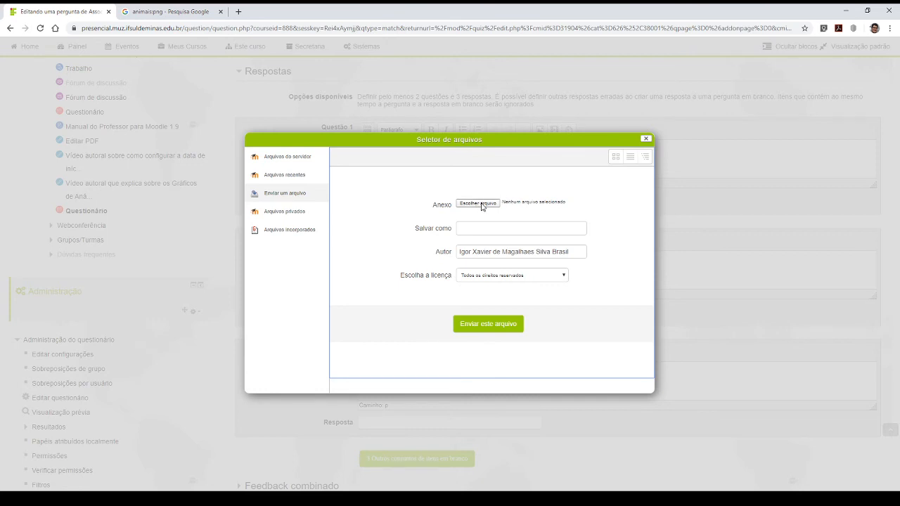
pyautogui.click(645, 140)
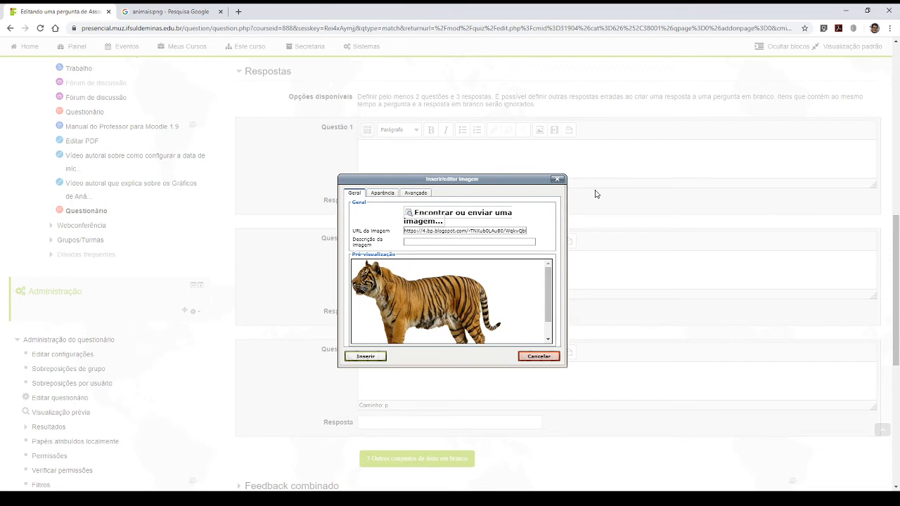
pyautogui.click(434, 242)
pyautogui.click(370, 357)
pyautogui.click(370, 357)
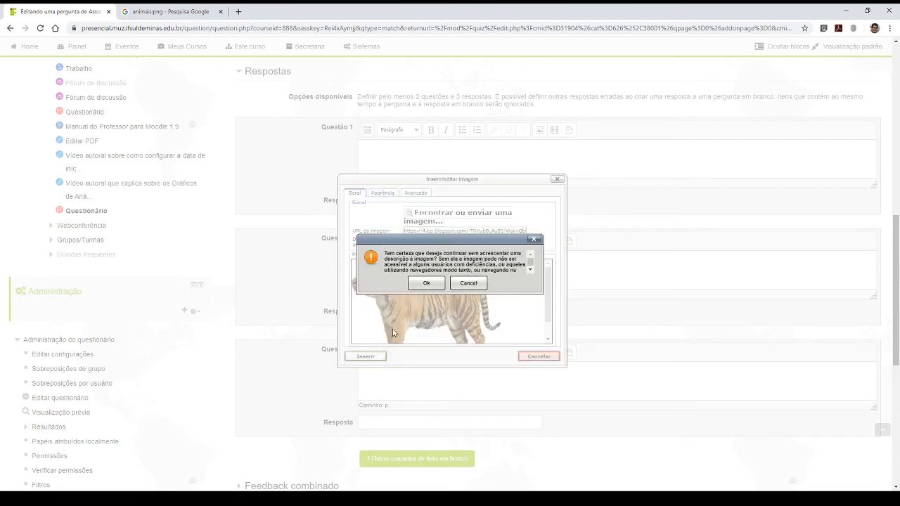
pyautogui.click(426, 283)
# - Shrink the tiger image in Questão 1 proportionally to a small picture and enlarge the editor area so it fits entirely
pyautogui.scroll(5, 418, 262)
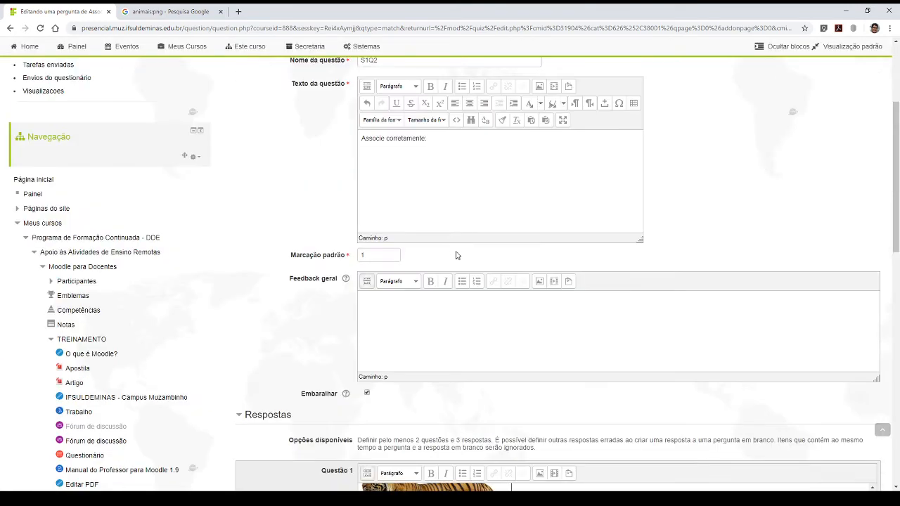
pyautogui.scroll(-3, 457, 267)
pyautogui.rightClick(436, 322)
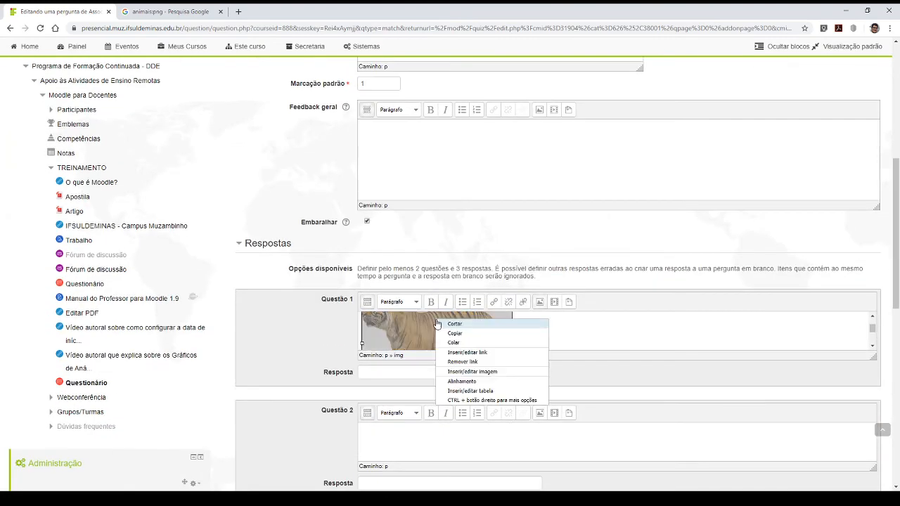
pyautogui.click(401, 326)
pyautogui.scroll(-1, 501, 333)
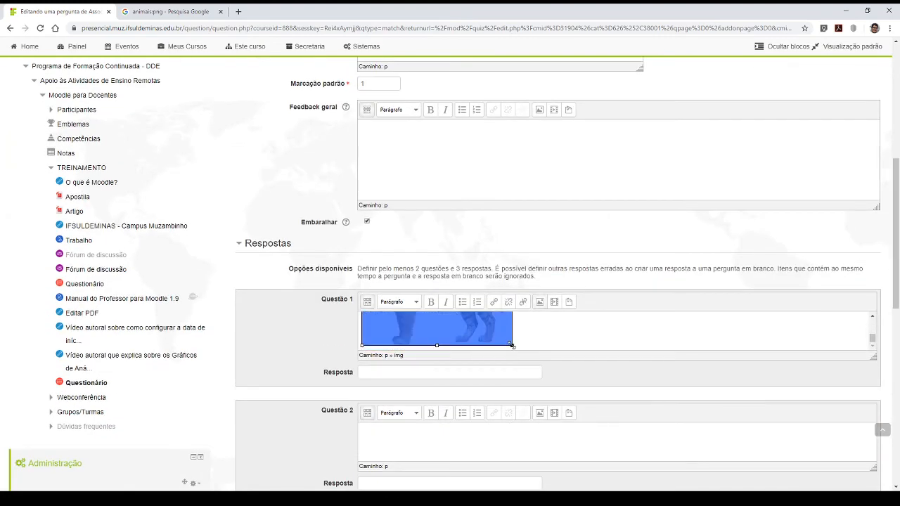
pyautogui.moveTo(512, 345); pyautogui.dragTo(400, 314)
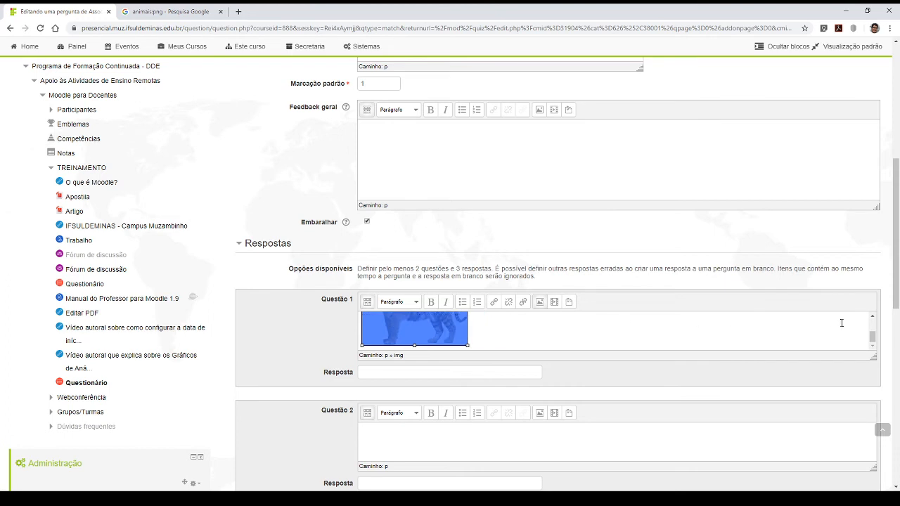
pyautogui.moveTo(872, 357); pyautogui.dragTo(862, 433)
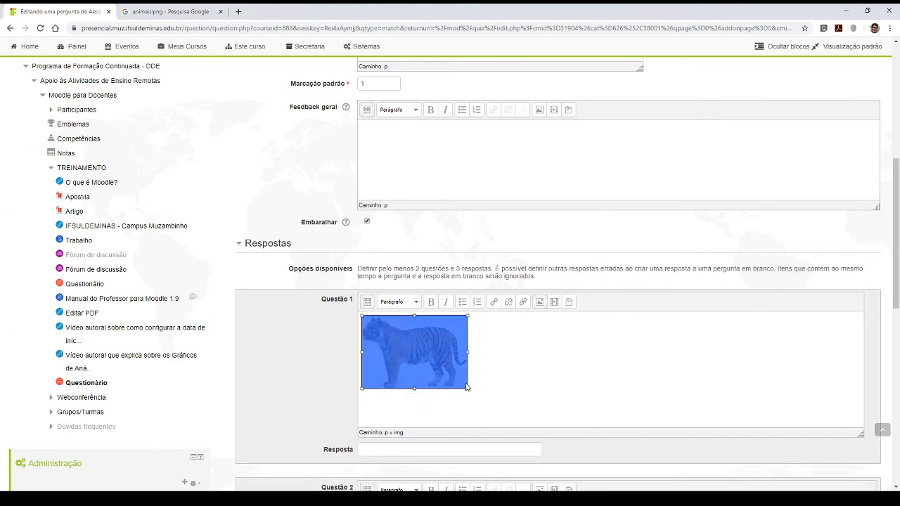
pyautogui.moveTo(467, 388); pyautogui.dragTo(450, 374)
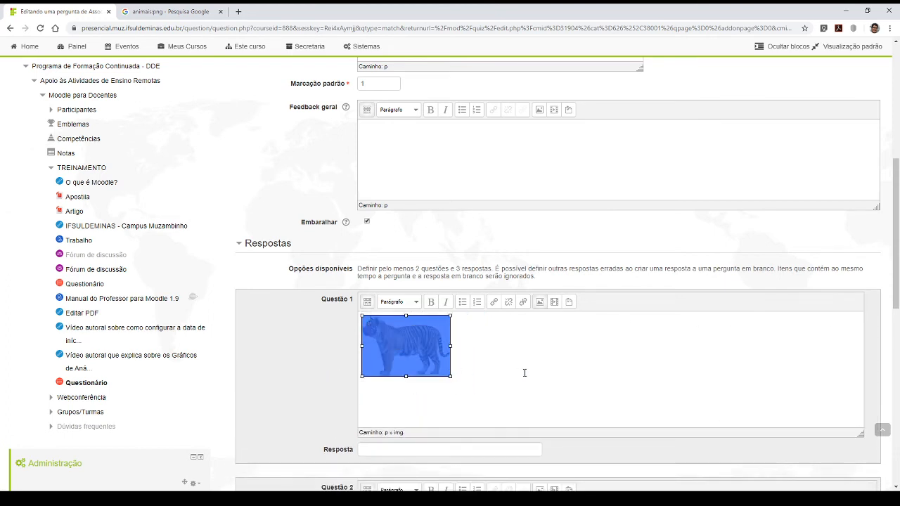
pyautogui.click(508, 374)
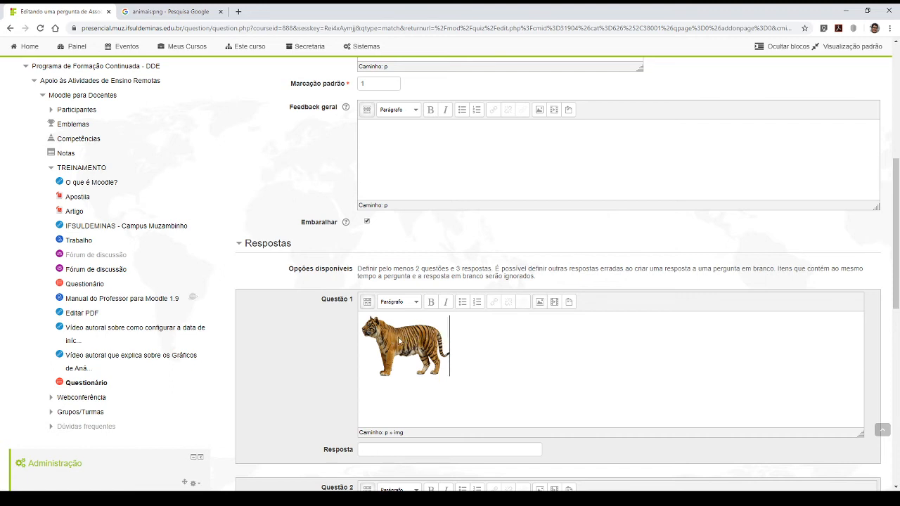
pyautogui.moveTo(398, 338); pyautogui.dragTo(424, 343)
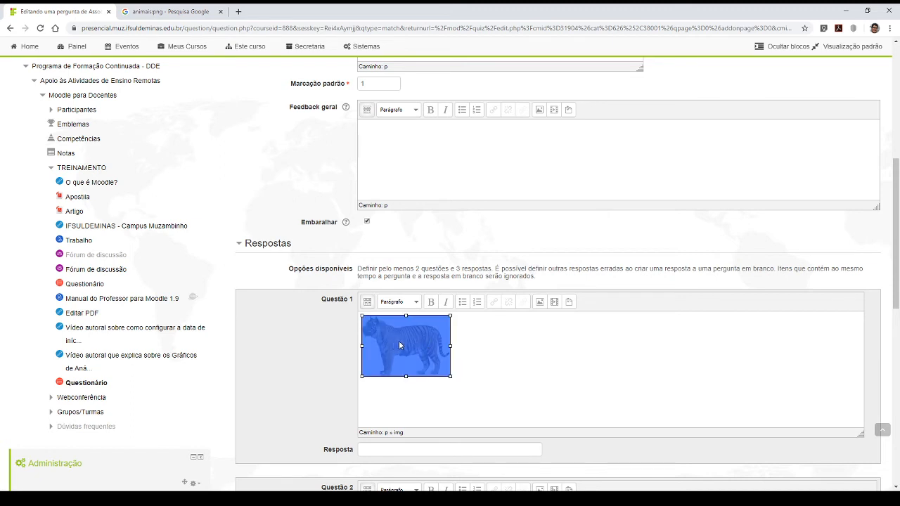
pyautogui.click(481, 351)
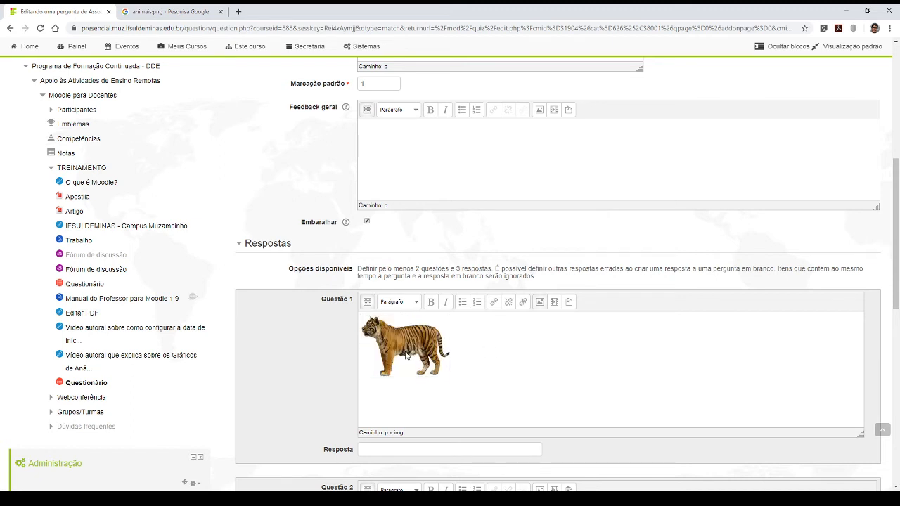
pyautogui.moveTo(396, 350); pyautogui.dragTo(404, 346)
pyautogui.click(482, 346)
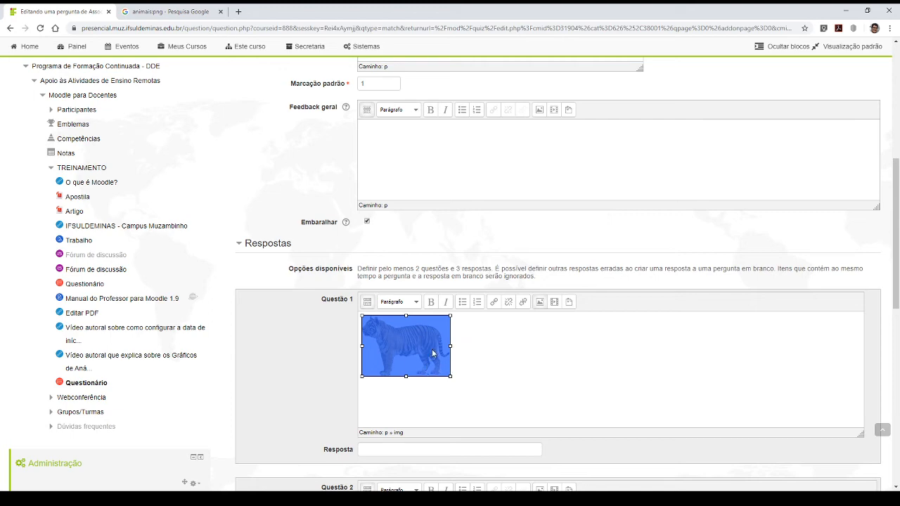
# - Enter "Tigre" as the answer to Questão 1
pyautogui.scroll(-3, 420, 382)
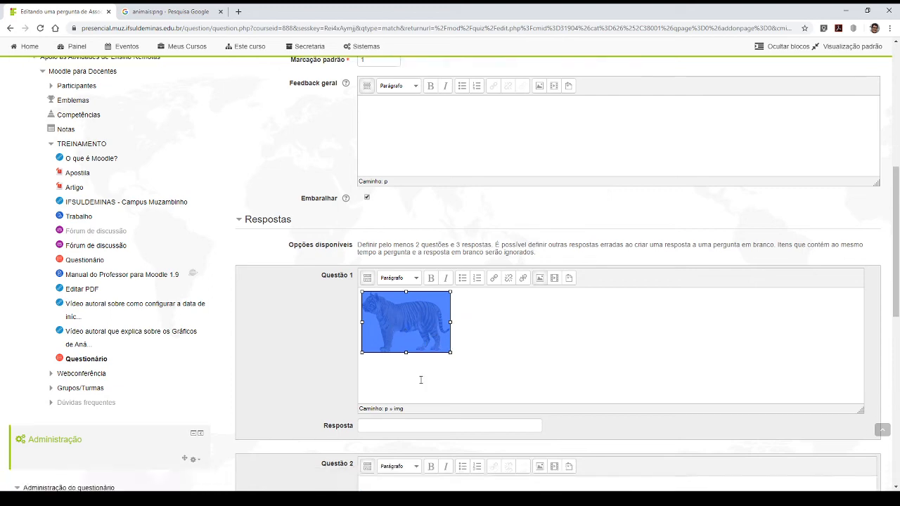
pyautogui.click(386, 279)
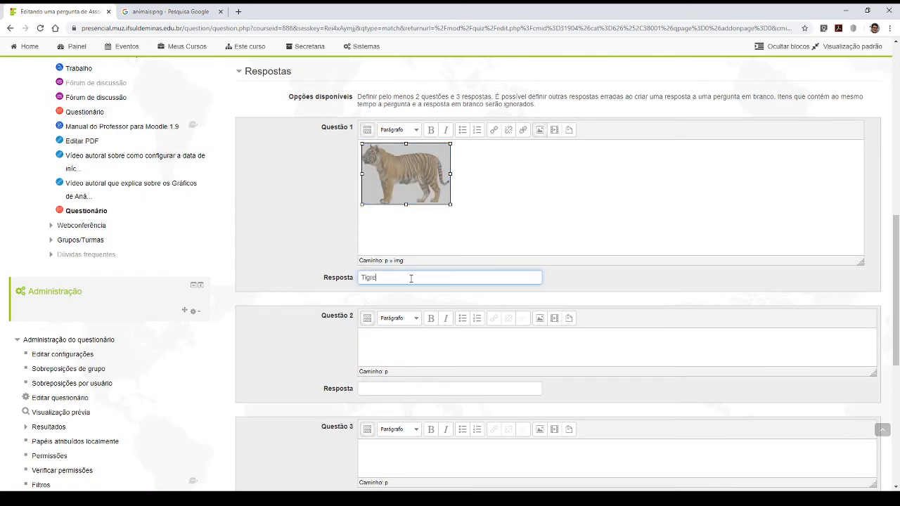
pyautogui.click(529, 210)
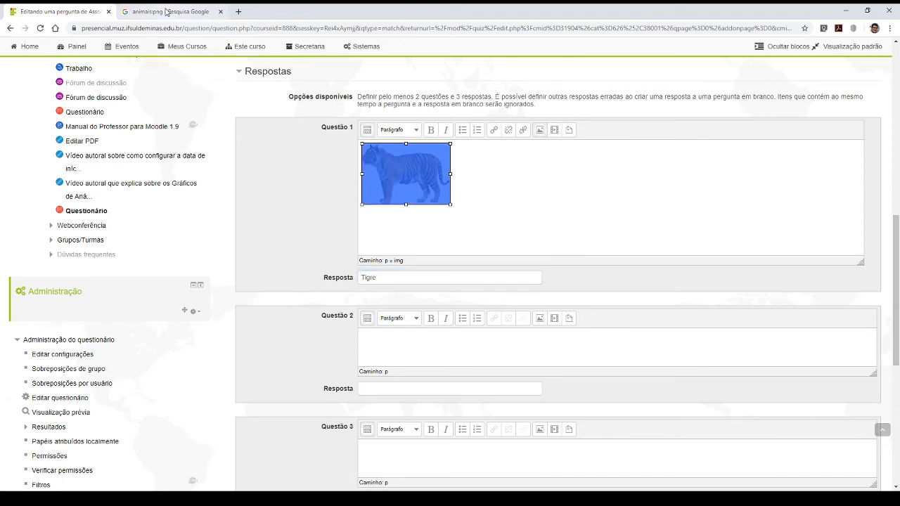
# - Copy the image address of the standing elephant from the Google Images results and return to the Moodle question form
pyautogui.click(166, 12)
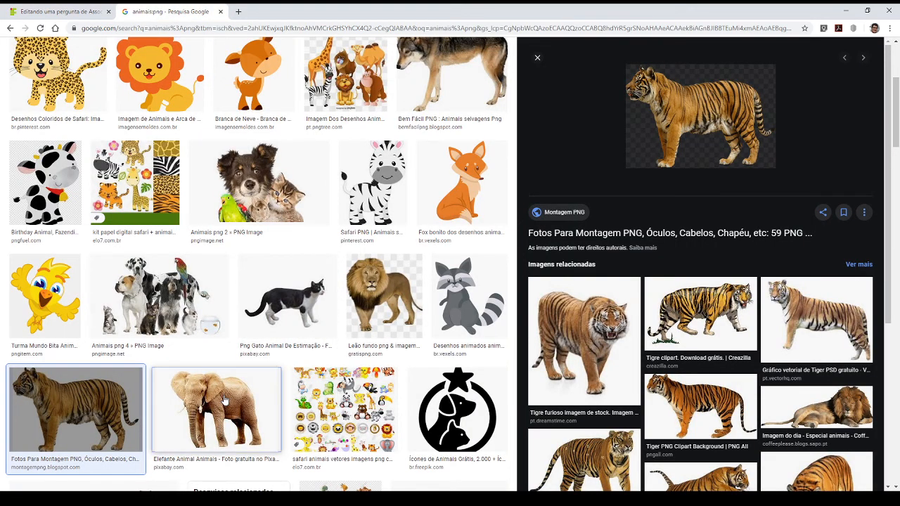
pyautogui.click(225, 401)
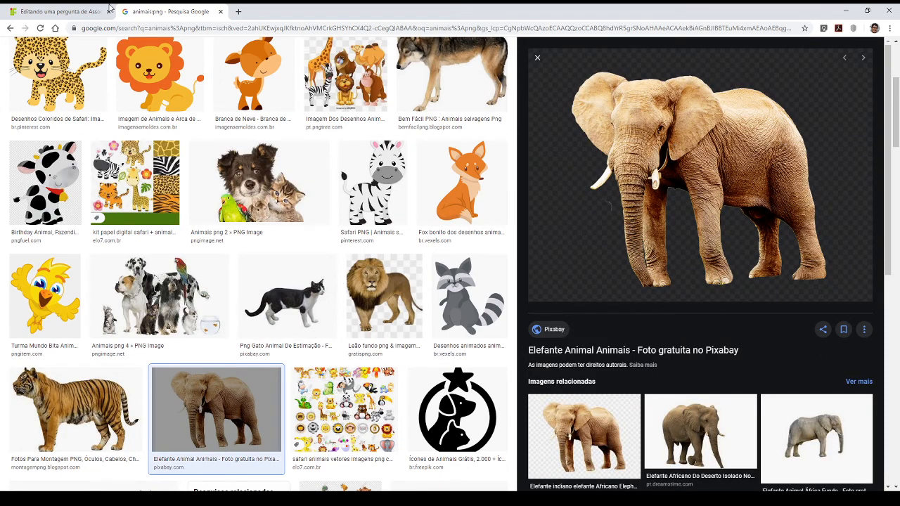
pyautogui.click(106, 10)
# - Insert the elephant image into Questão 2 using the copied address as its URL, without a description
pyautogui.click(410, 357)
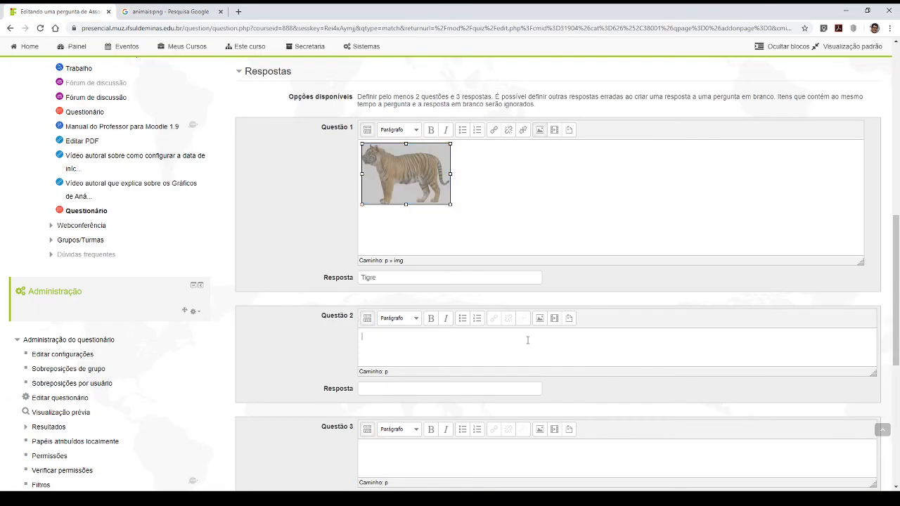
pyautogui.click(540, 320)
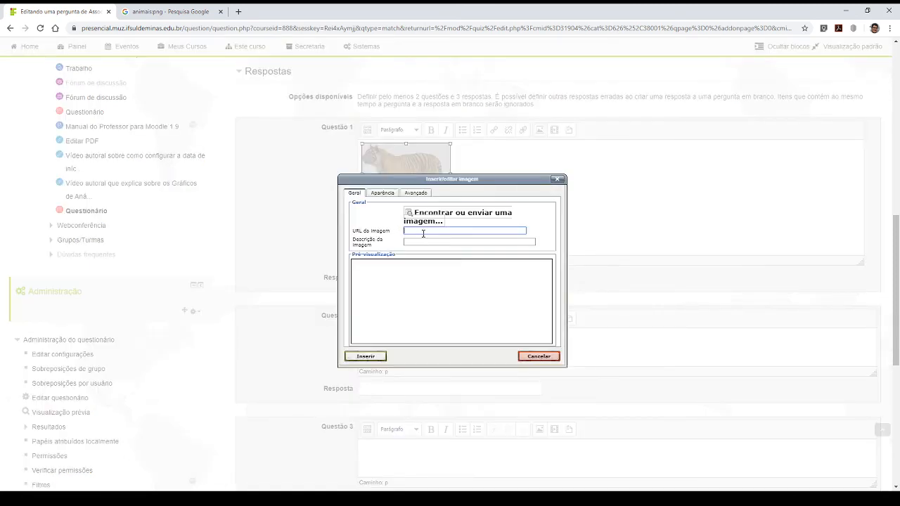
pyautogui.hotkey('ctrl', 'v')
pyautogui.click(421, 240)
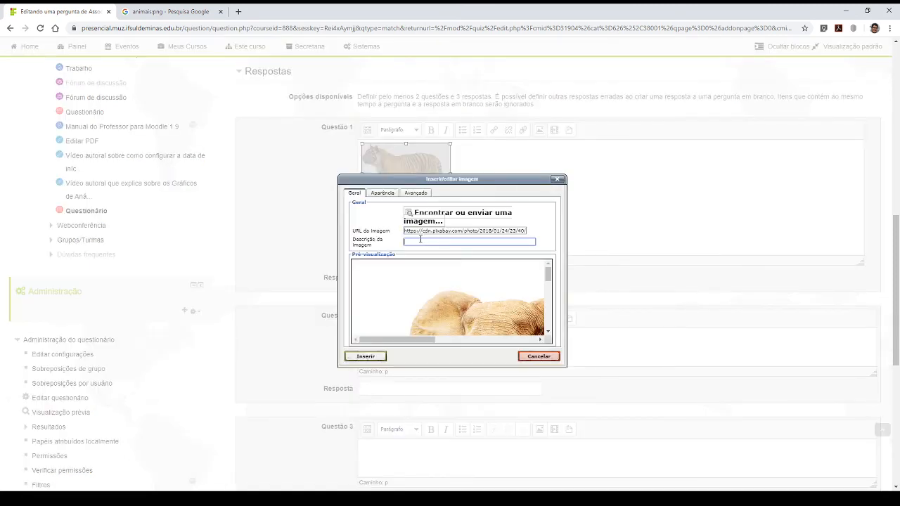
pyautogui.click(370, 357)
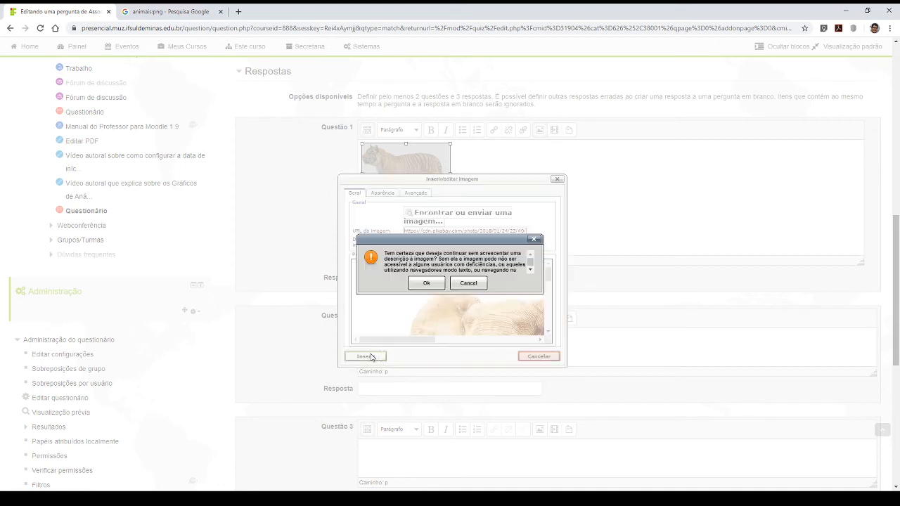
pyautogui.click(426, 283)
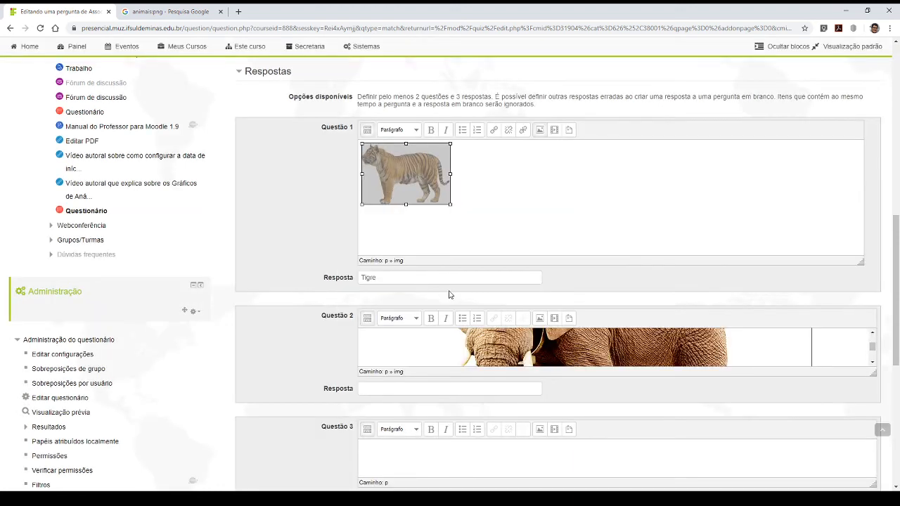
# - Enlarge the Questão 2 editor area and shrink the elephant image to about the size of the tiger image
pyautogui.rightClick(533, 351)
pyautogui.click(505, 344)
pyautogui.moveTo(873, 348); pyautogui.dragTo(869, 456)
pyautogui.moveTo(812, 445); pyautogui.dragTo(472, 369)
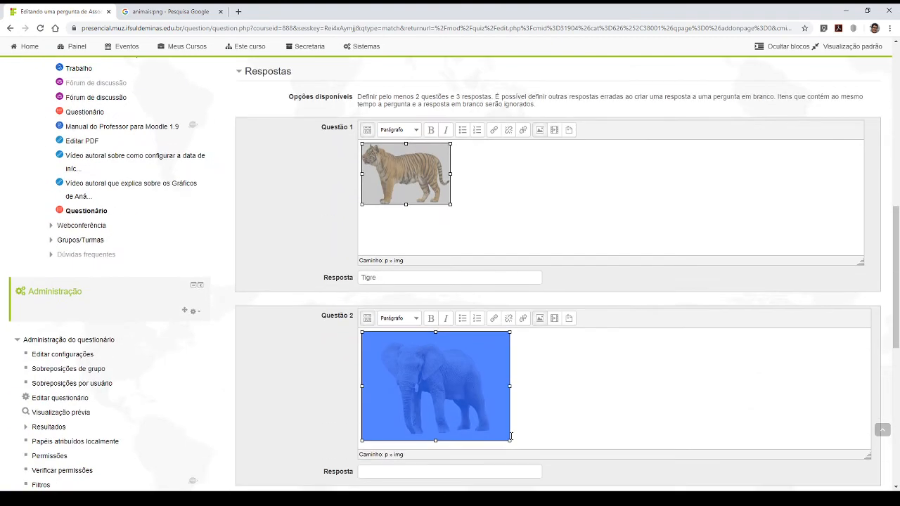
pyautogui.moveTo(510, 440); pyautogui.dragTo(449, 395)
# - Enter "Elefante" as the answer to Questão 2
pyautogui.scroll(-2, 417, 392)
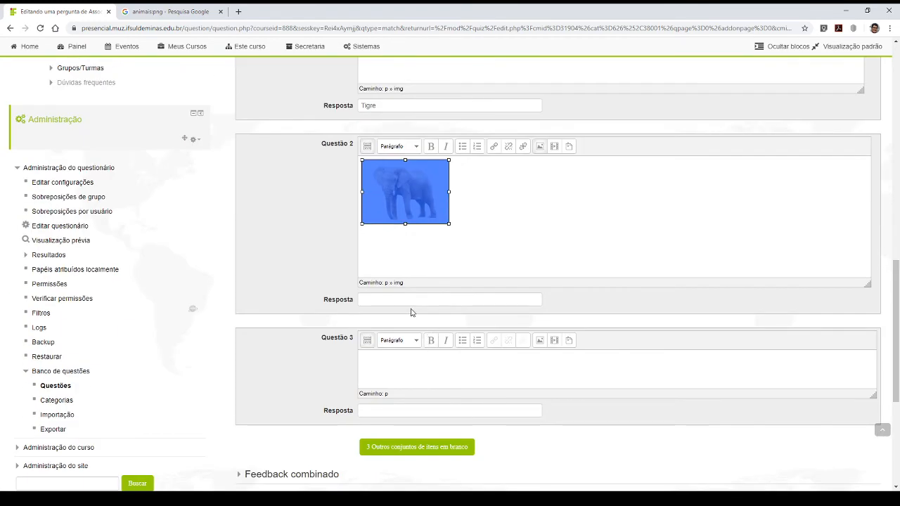
pyautogui.click(378, 300)
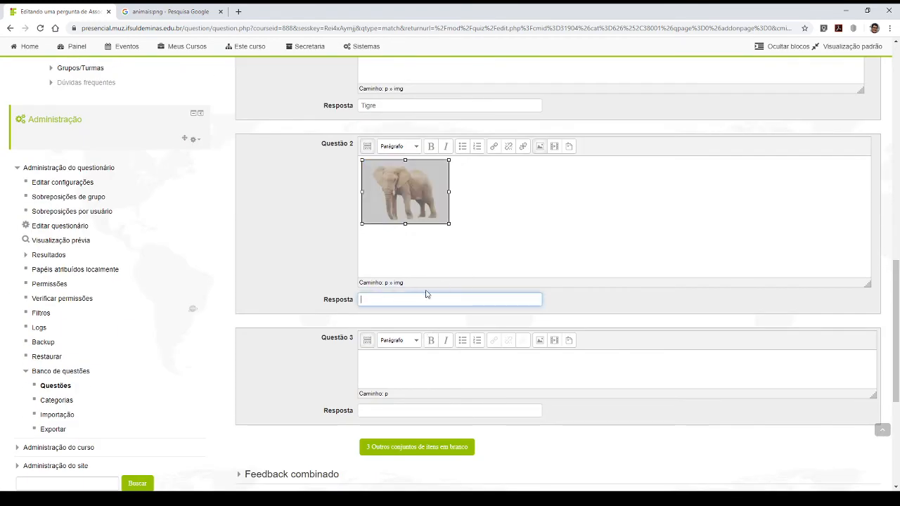
pyautogui.write('Elefante')
# - Find the lying lion in the Google Images results, copy its image address, and return to the Moodle question form
pyautogui.click(179, 10)
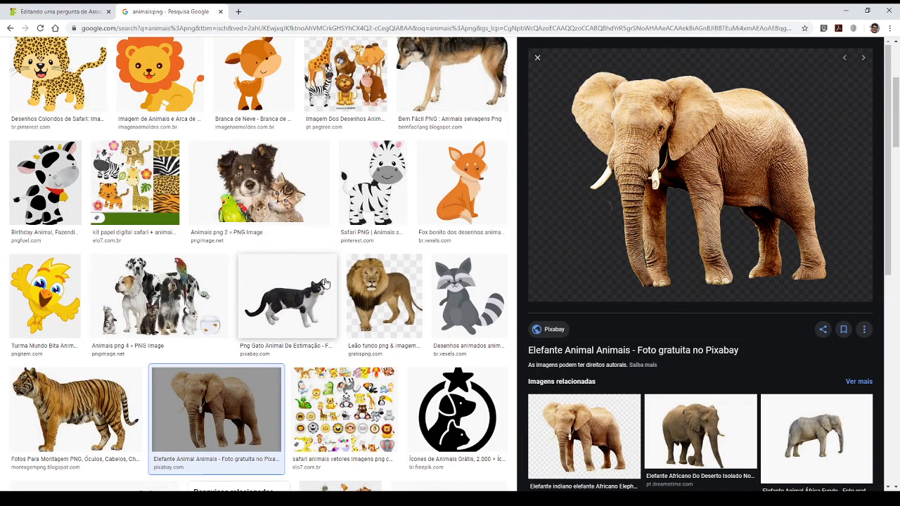
pyautogui.scroll(-2, 325, 282)
pyautogui.scroll(-2, 324, 282)
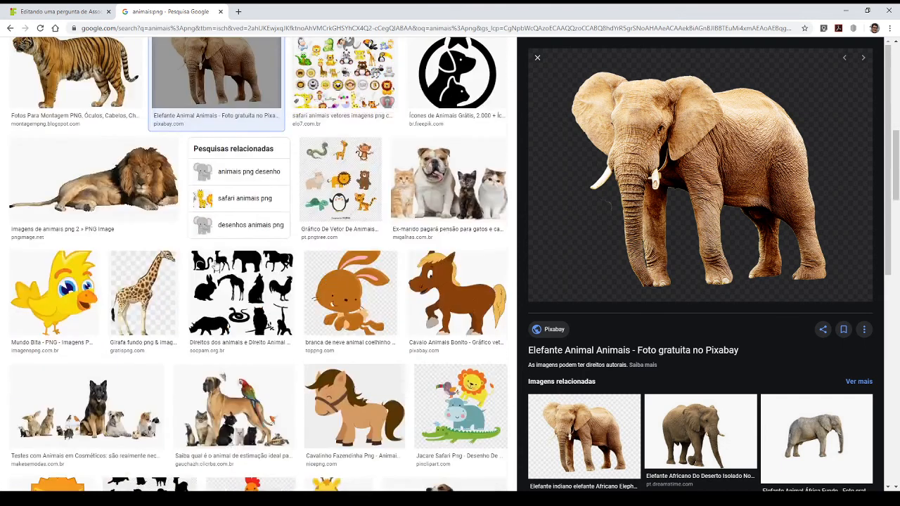
pyautogui.click(140, 177)
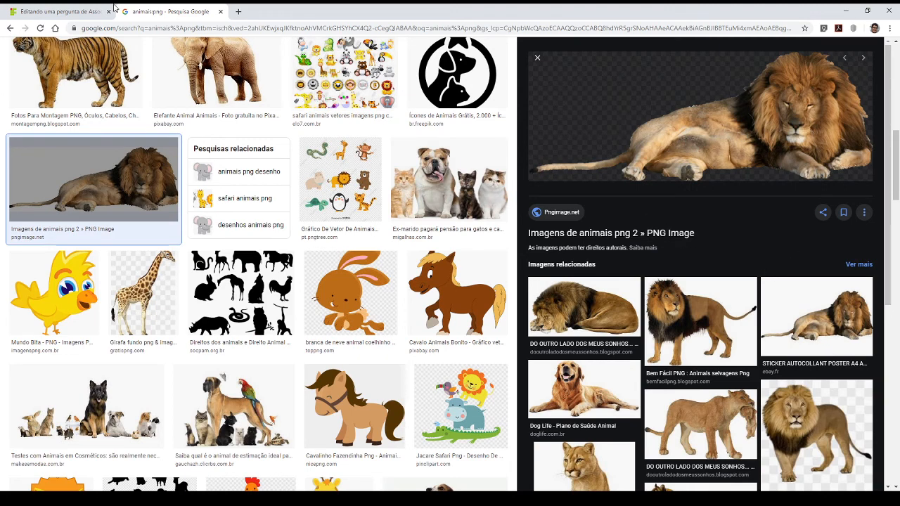
pyautogui.click(71, 10)
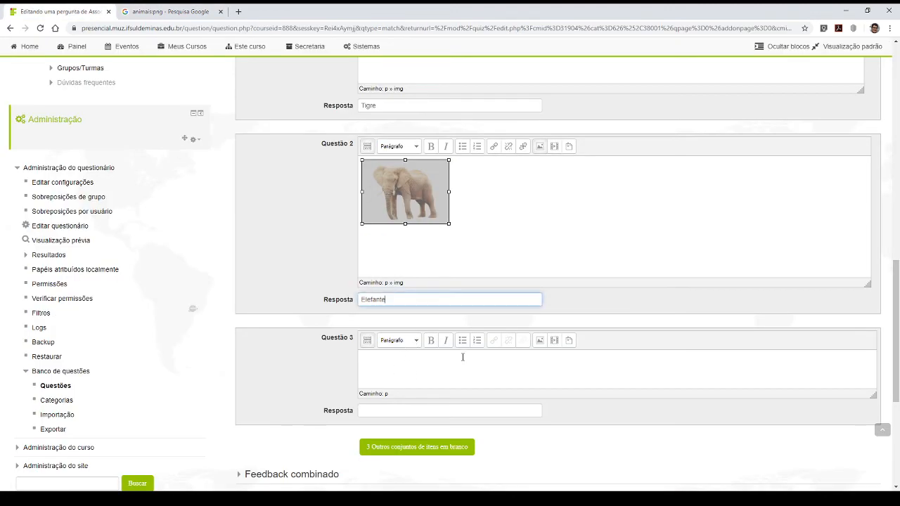
# - Insert the lion image into Questão 3 using the copied address as its URL, without a description
pyautogui.click(539, 340)
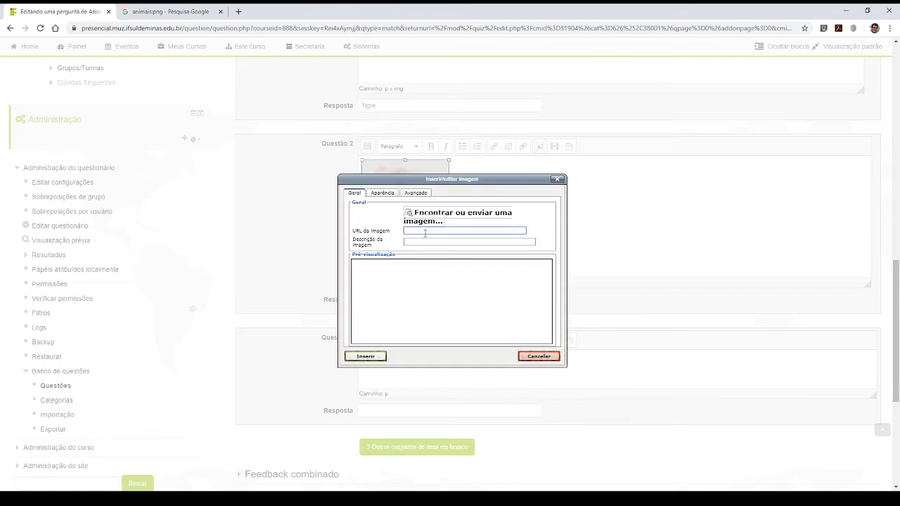
pyautogui.hotkey('ctrl', 'v')
pyautogui.click(428, 244)
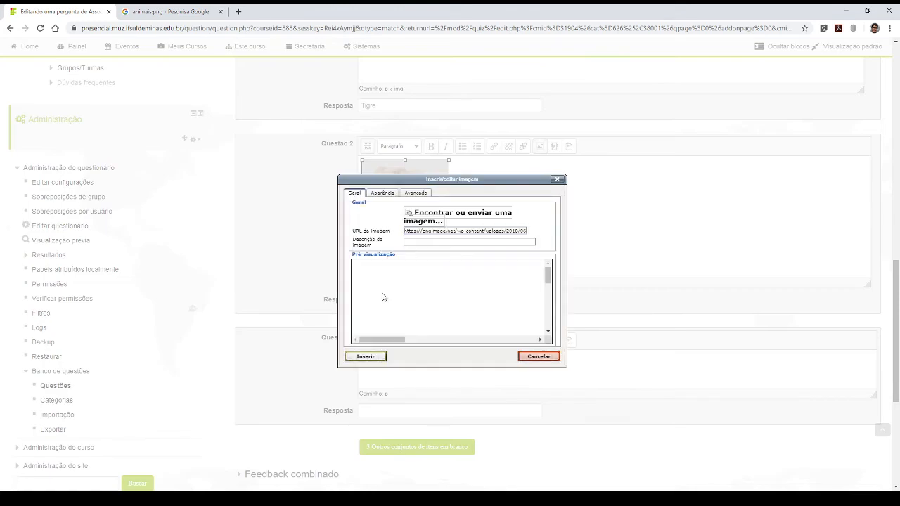
pyautogui.click(379, 359)
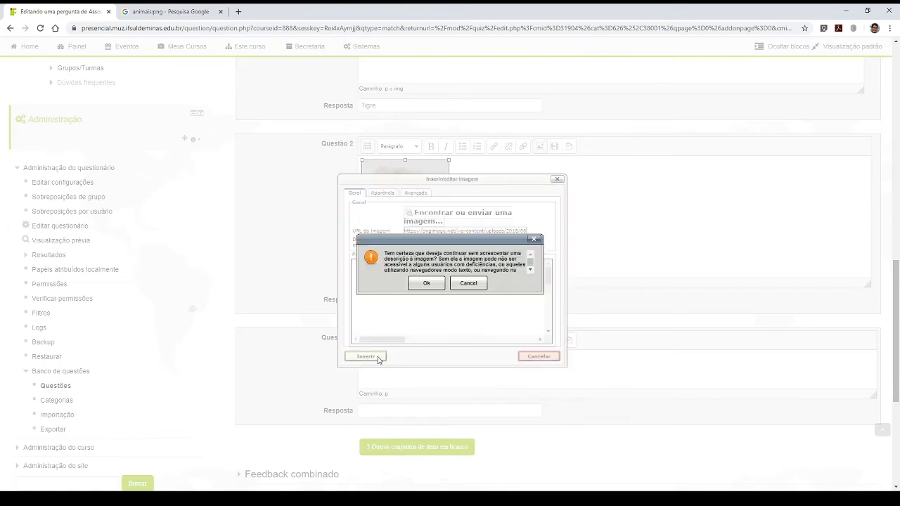
pyautogui.click(430, 284)
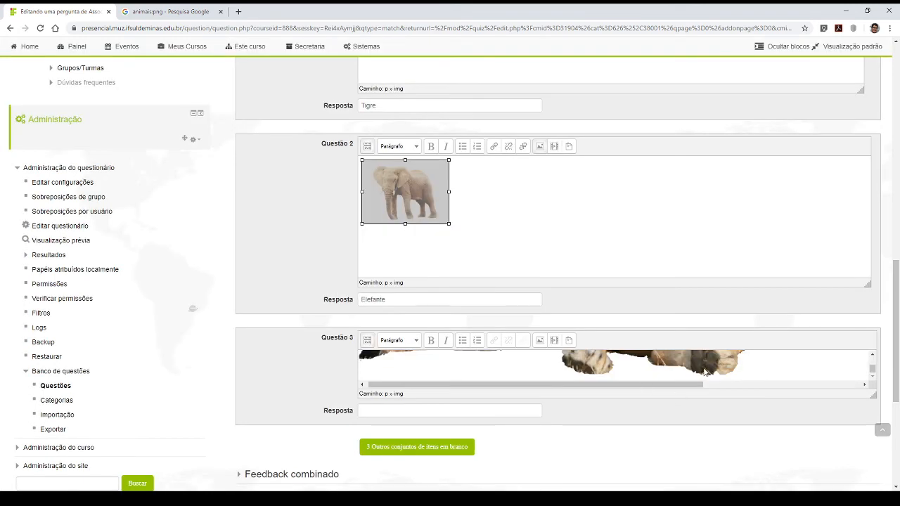
# - Shrink the lion image in Questão 3 to about the width of the elephant image and enter "Leão" as its answer
pyautogui.click(694, 375)
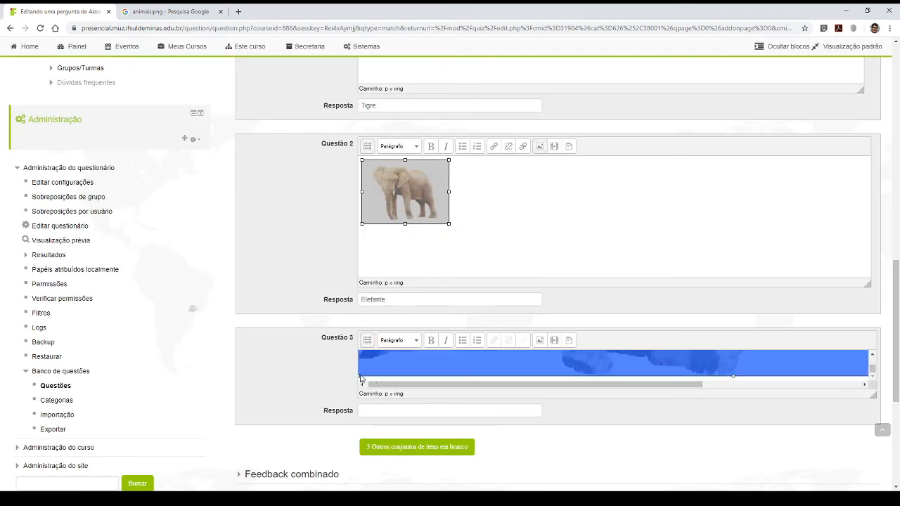
pyautogui.moveTo(563, 341); pyautogui.dragTo(704, 313)
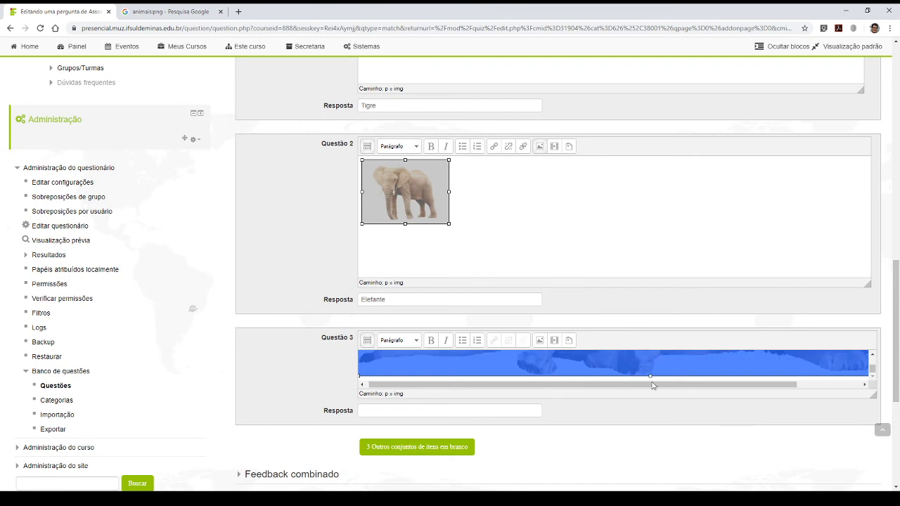
pyautogui.moveTo(786, 391); pyautogui.dragTo(286, 294)
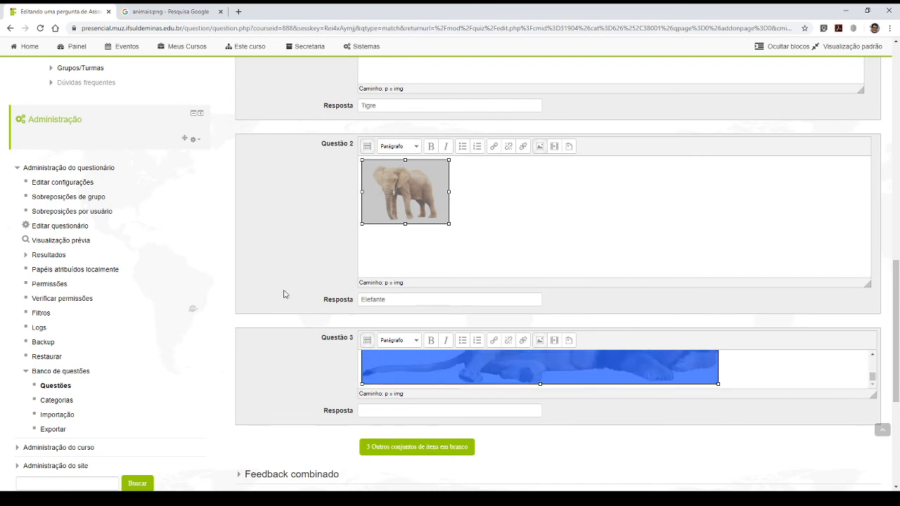
pyautogui.moveTo(719, 384); pyautogui.dragTo(437, 326)
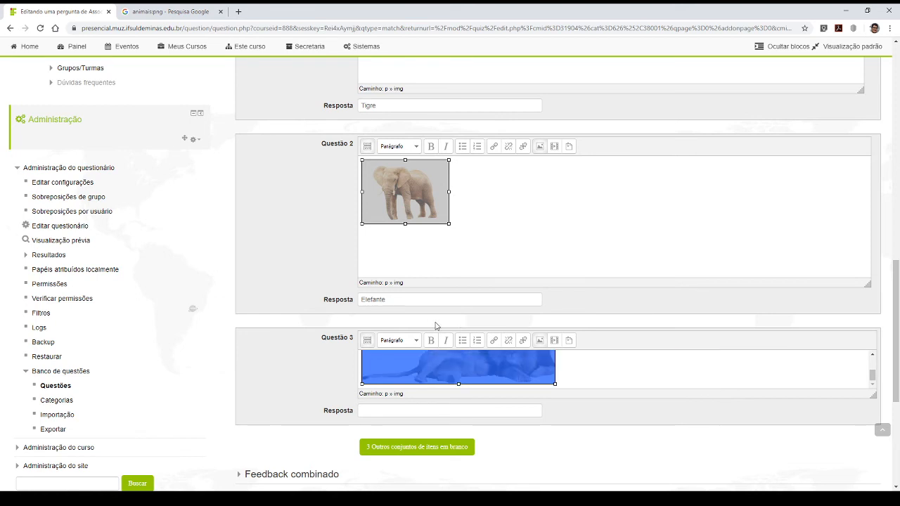
pyautogui.moveTo(554, 383); pyautogui.dragTo(457, 371)
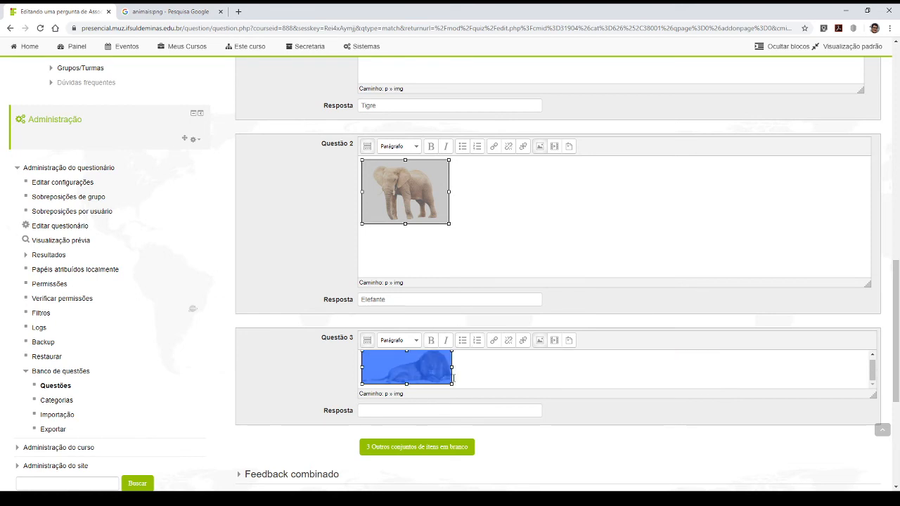
pyautogui.click(481, 375)
pyautogui.scroll(-3, 429, 408)
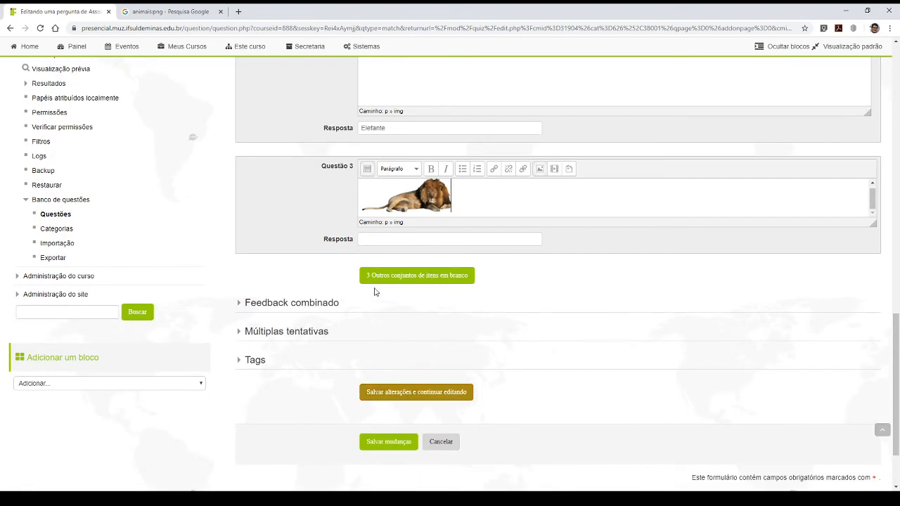
pyautogui.click(379, 240)
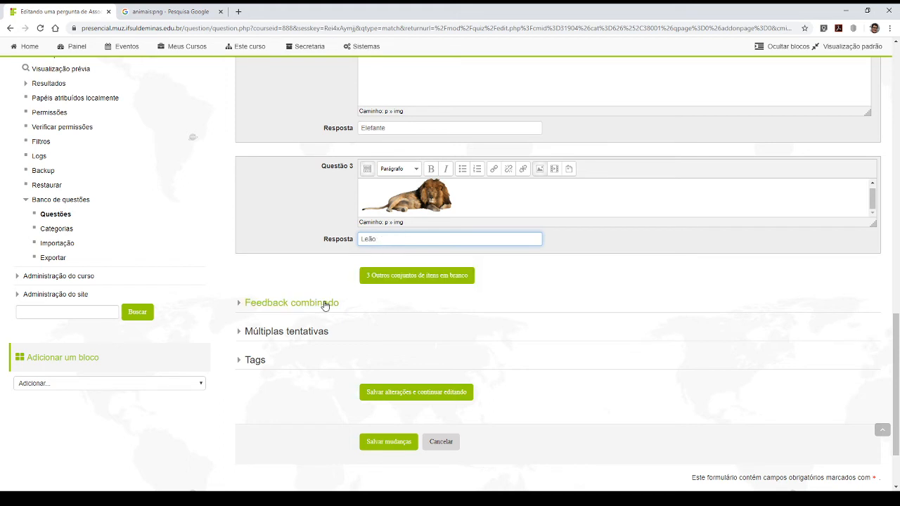
# - Review the animal images and their matching answers in Questão 1, Questão 2 and Questão 3
pyautogui.scroll(3, 386, 304)
pyautogui.click(388, 301)
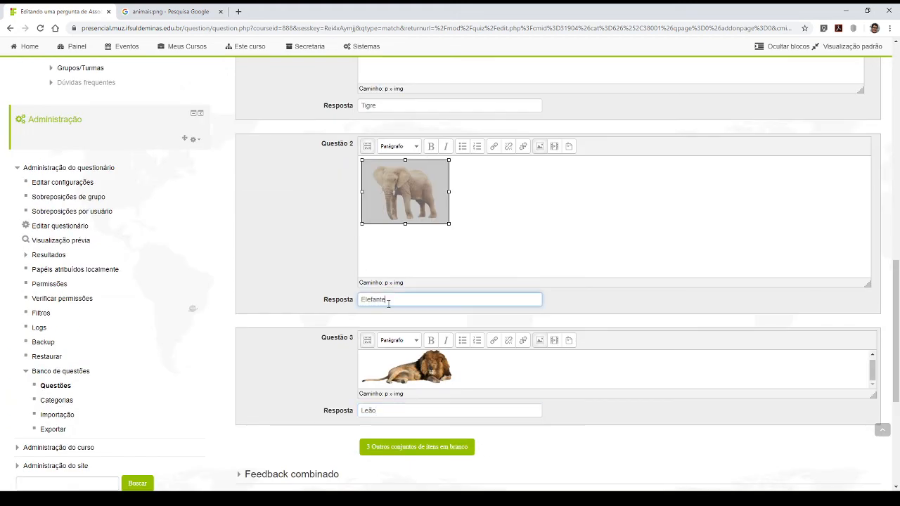
pyautogui.click(464, 235)
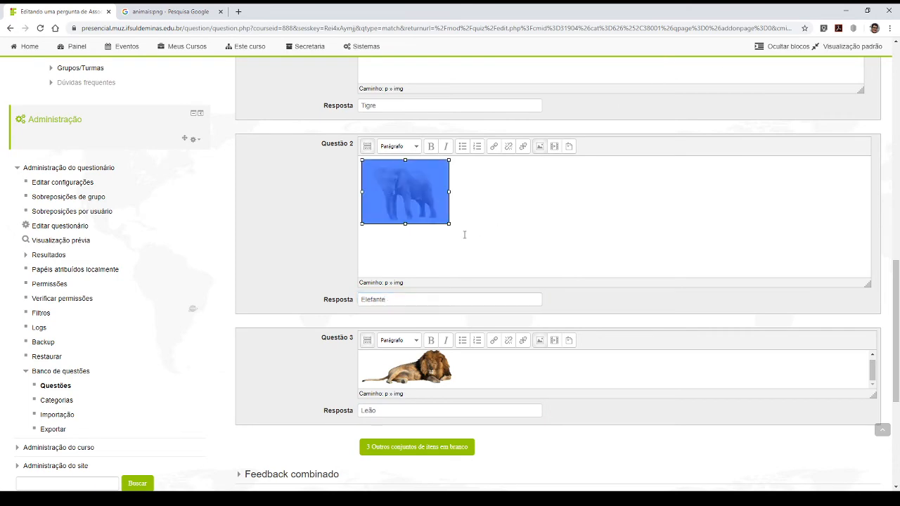
pyautogui.click(478, 210)
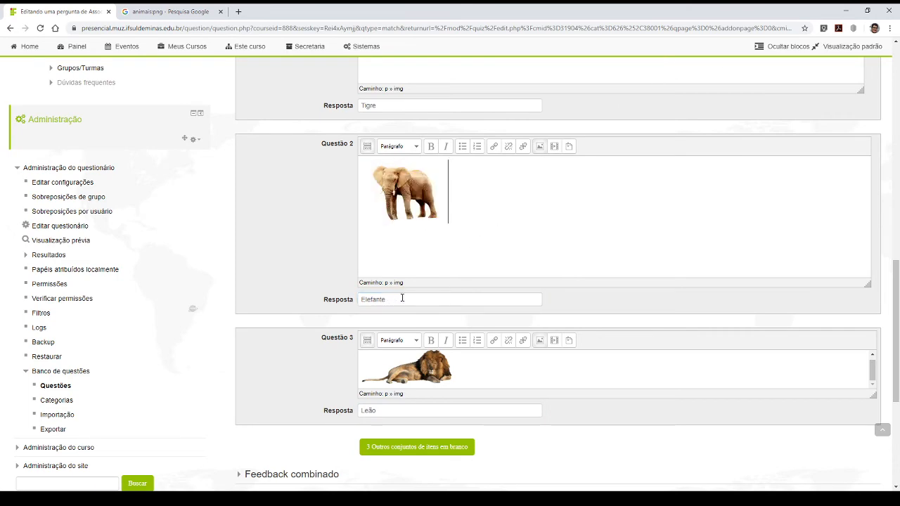
pyautogui.scroll(3, 450, 323)
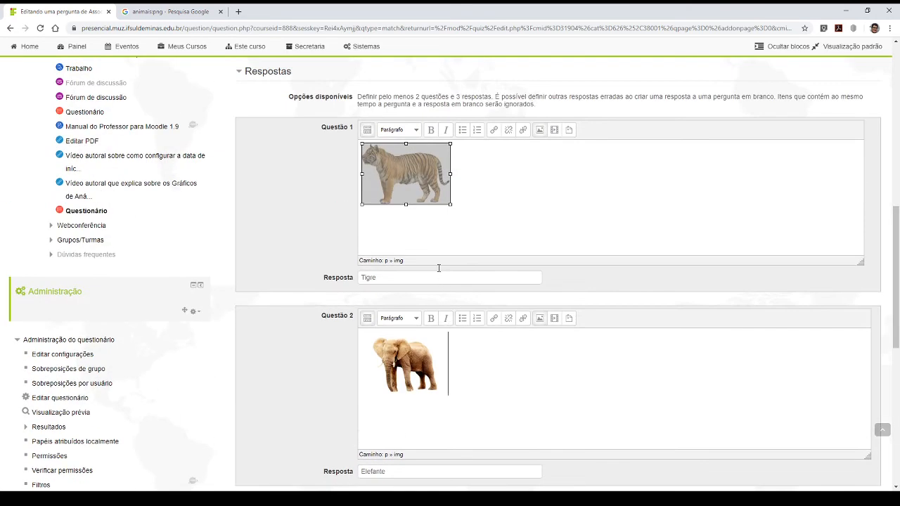
pyautogui.click(508, 193)
pyautogui.click(493, 189)
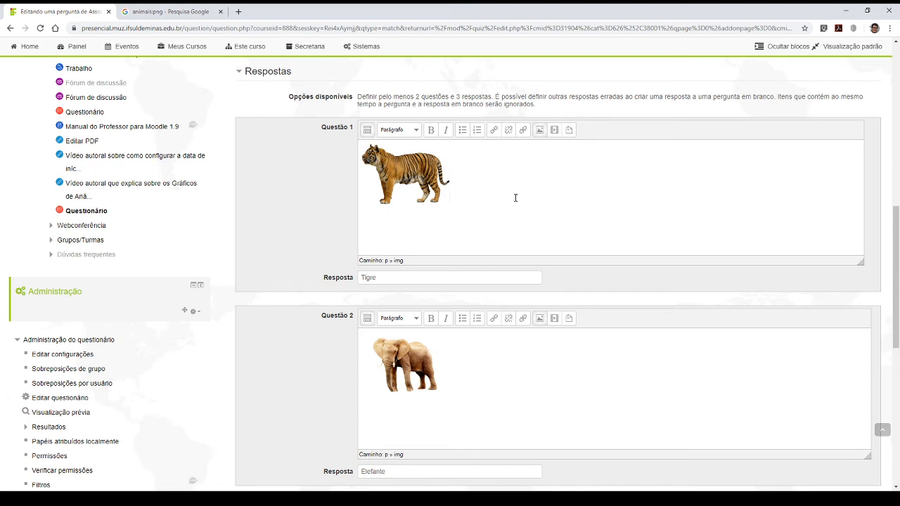
pyautogui.click(388, 277)
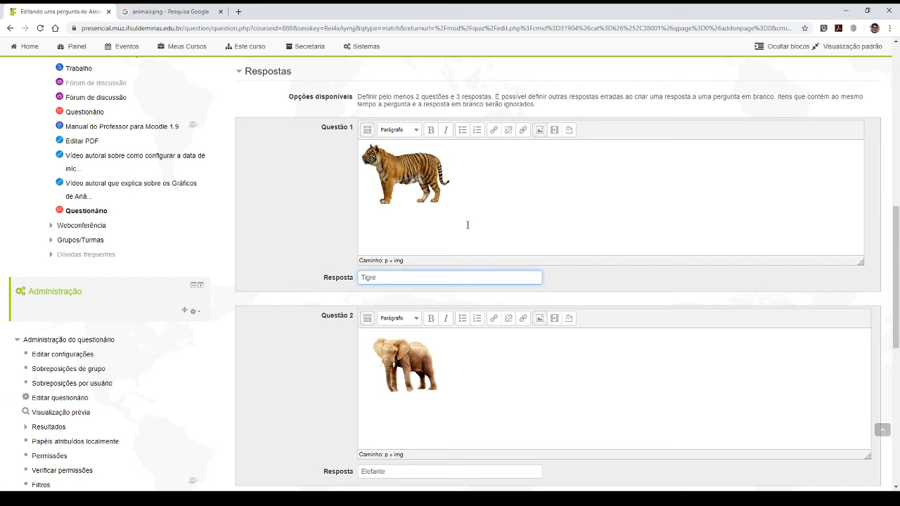
pyautogui.scroll(-5, 439, 299)
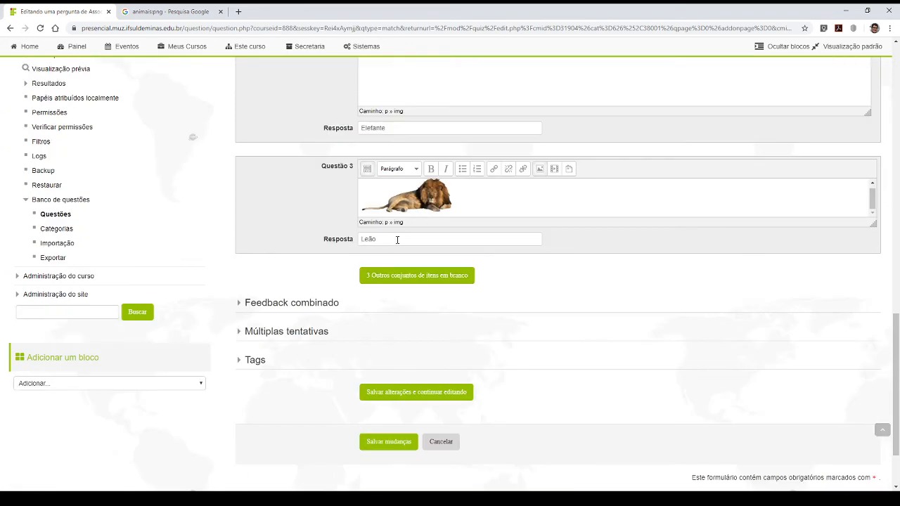
pyautogui.click(397, 240)
# - Add three more blank question-and-answer sets to the matching question and start editing Questão 4
pyautogui.click(416, 278)
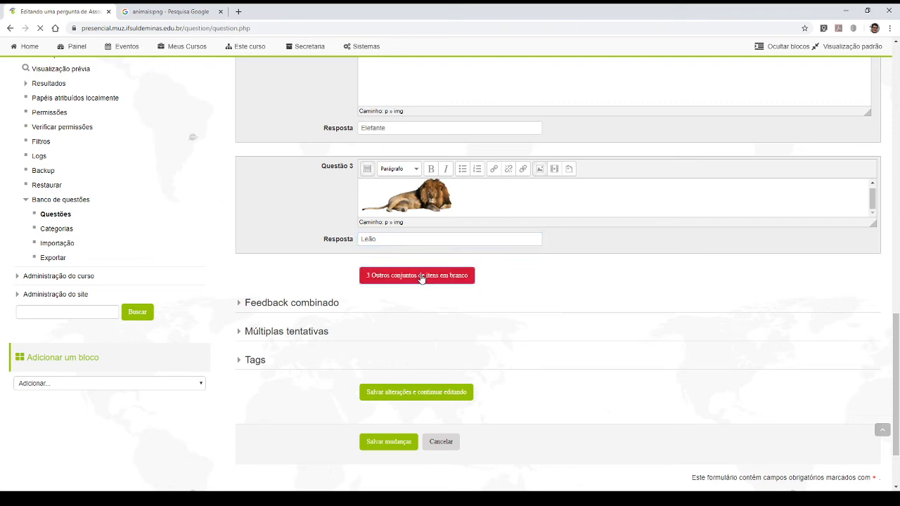
pyautogui.scroll(-10, 418, 291)
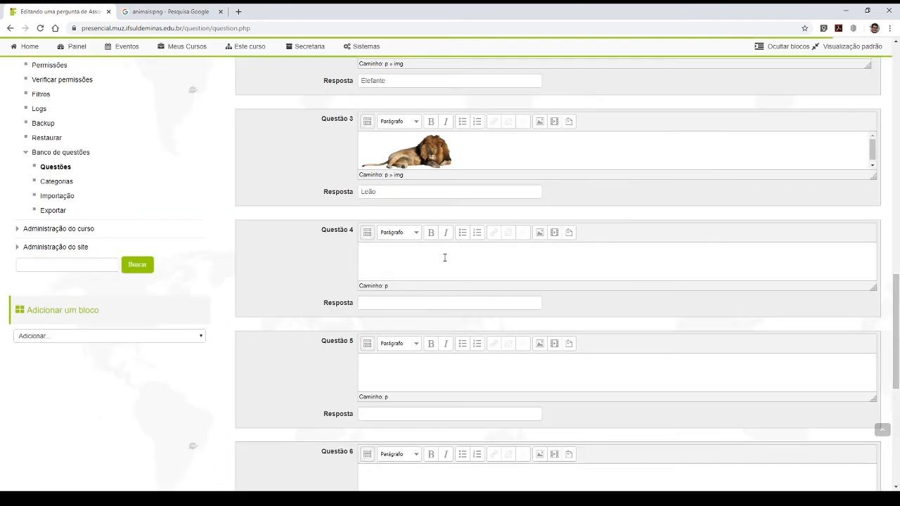
pyautogui.click(406, 300)
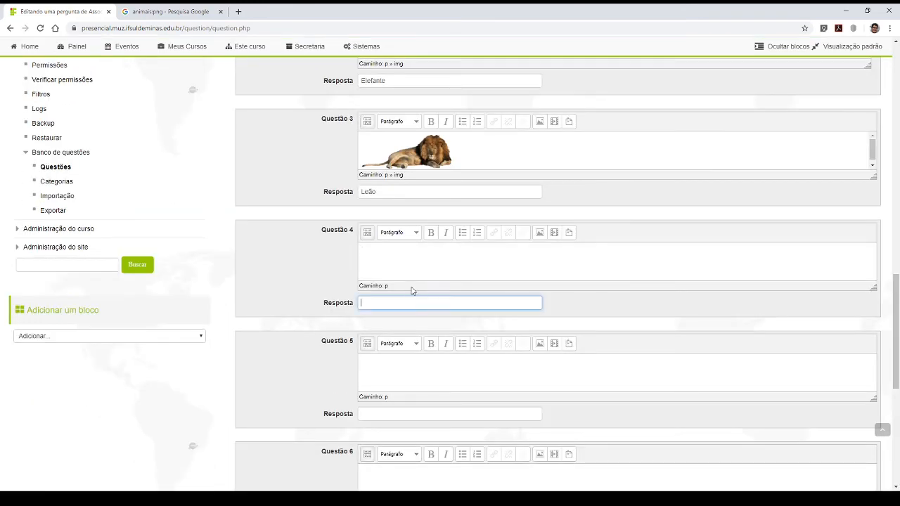
pyautogui.click(425, 272)
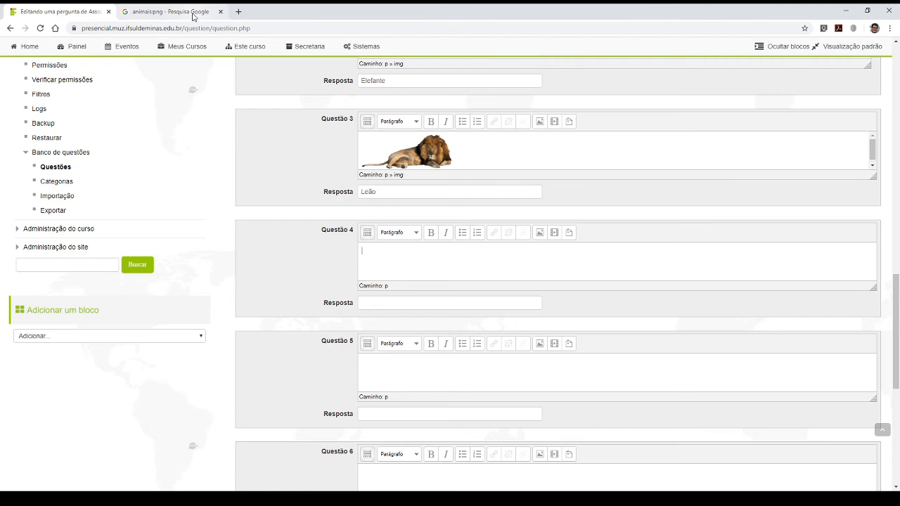
# - Find the lioness carrying a cub among the related Google Images results, copy its image address, and return to the Moodle question form
pyautogui.click(169, 12)
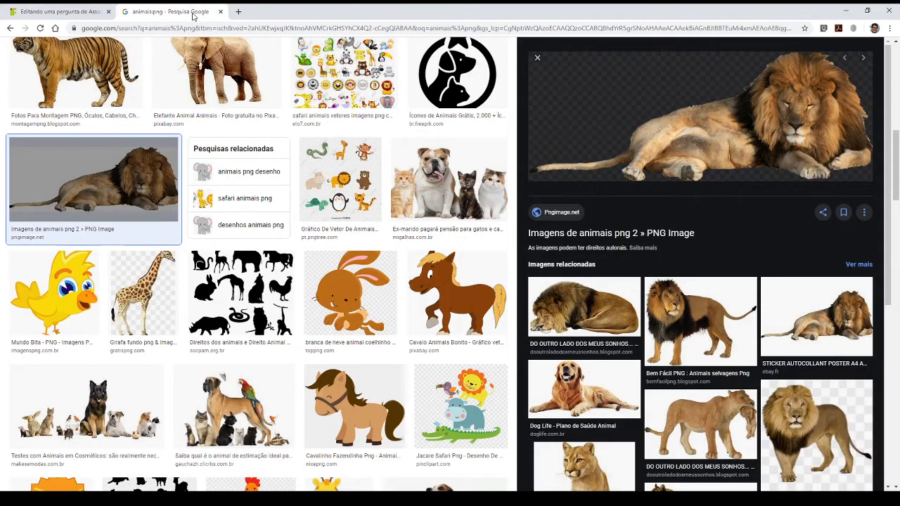
pyautogui.click(724, 334)
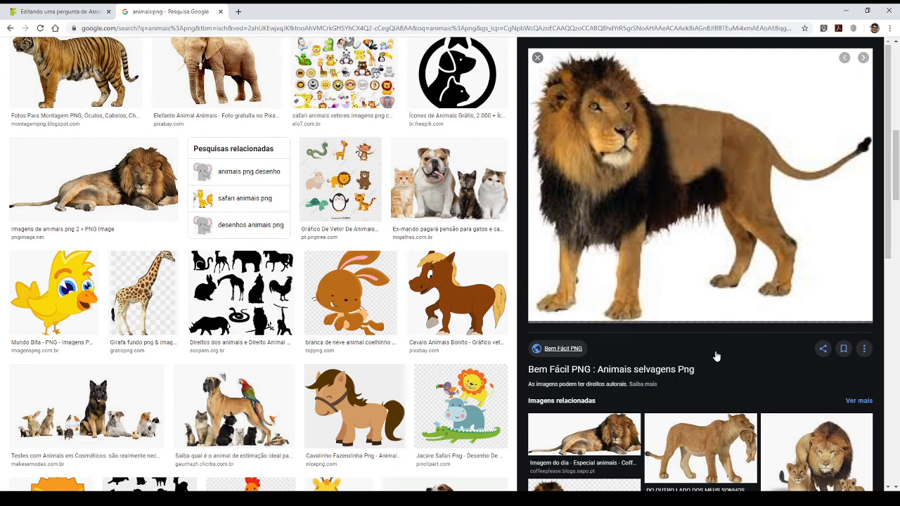
pyautogui.click(699, 444)
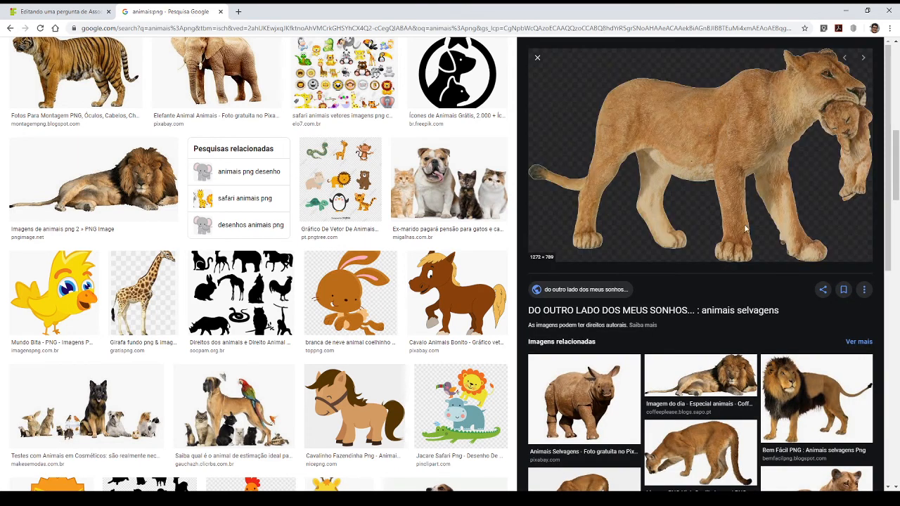
pyautogui.click(56, 12)
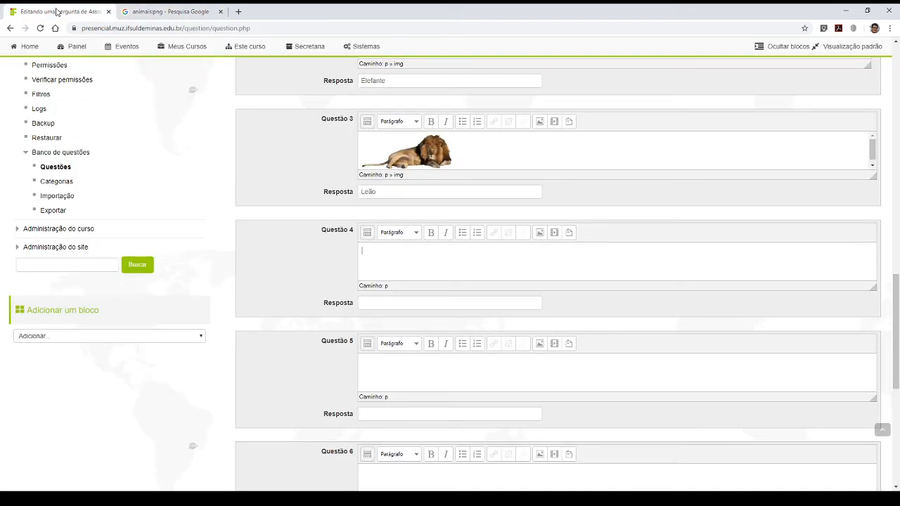
# - Insert the lioness image into Questão 4 using the copied address as its URL, without a description
pyautogui.click(540, 233)
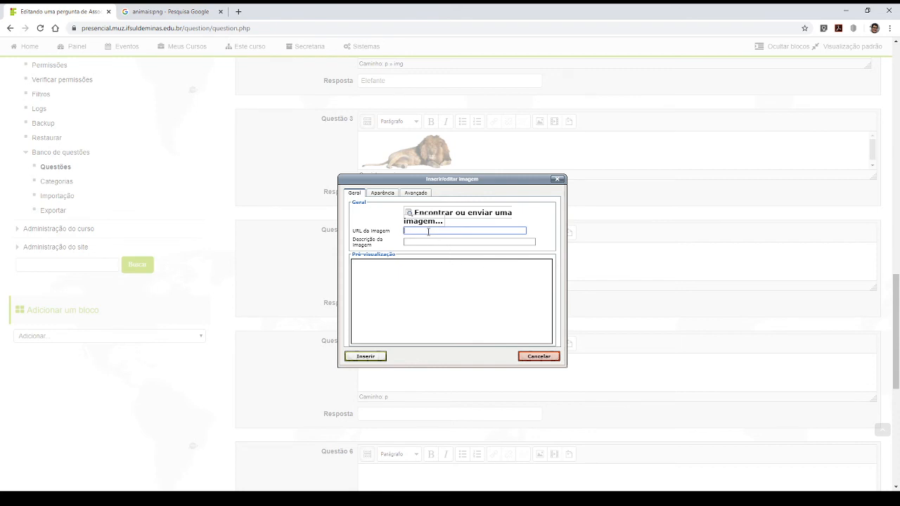
pyautogui.hotkey('ctrl', 'v')
pyautogui.click(367, 357)
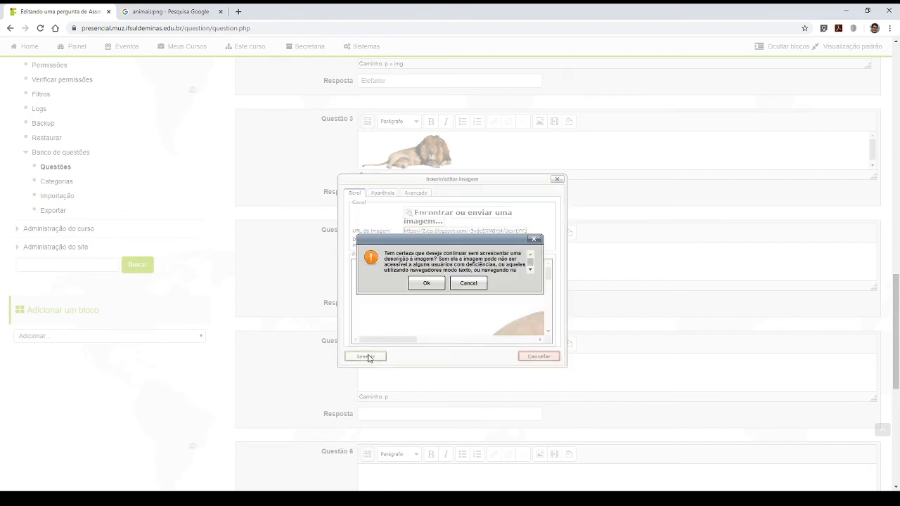
pyautogui.click(424, 284)
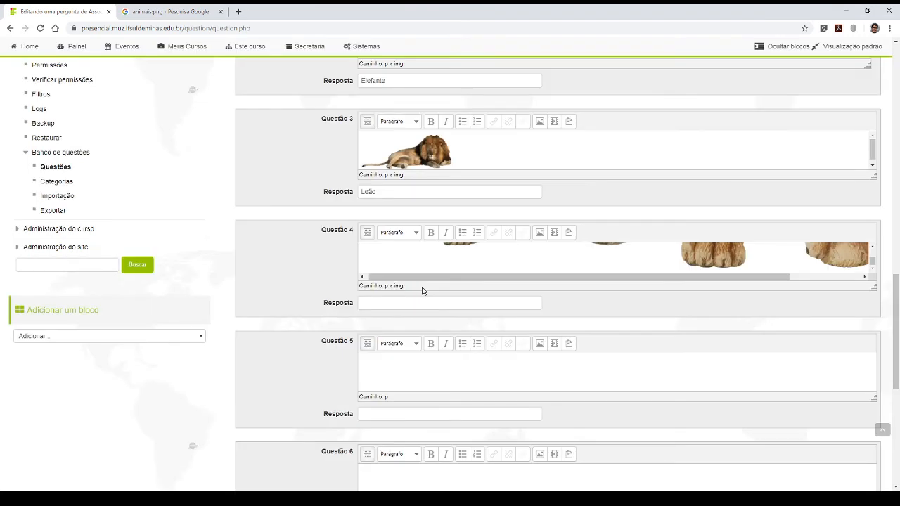
# - Enlarge the Questão 4 editor area and shrink the lioness image to about the width of the lion image in Questão 3
pyautogui.click(703, 265)
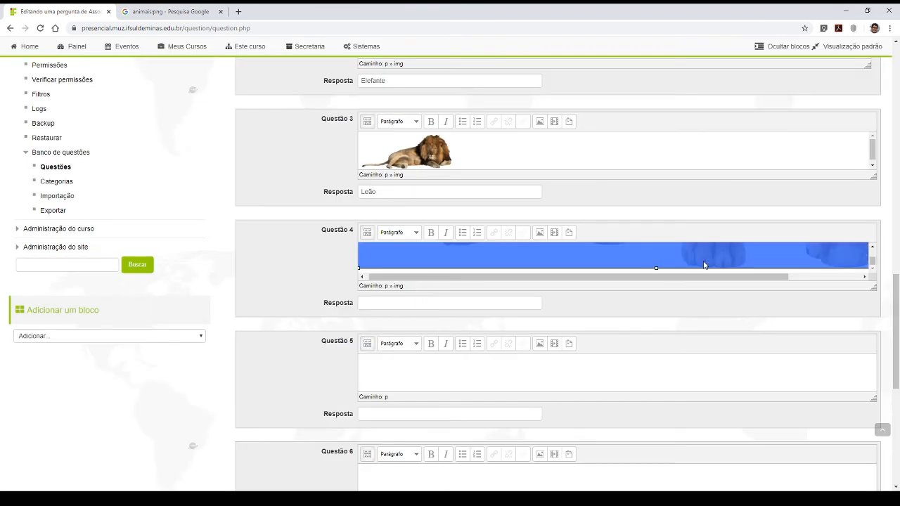
pyautogui.moveTo(703, 272); pyautogui.dragTo(799, 261)
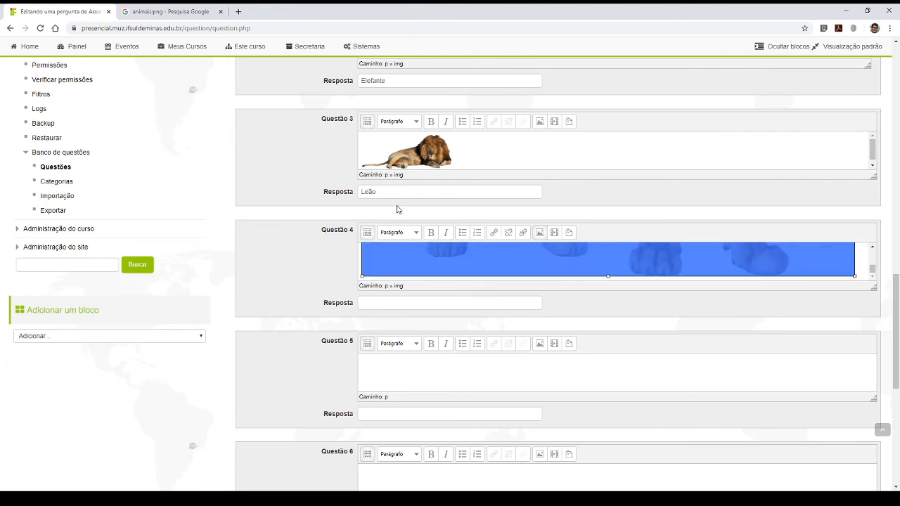
pyautogui.moveTo(871, 288); pyautogui.dragTo(861, 417)
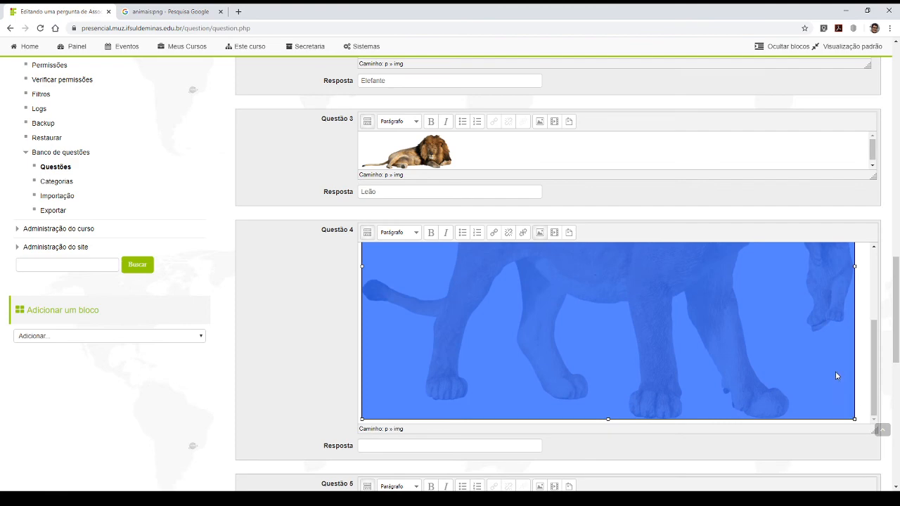
pyautogui.scroll(-3, 835, 375)
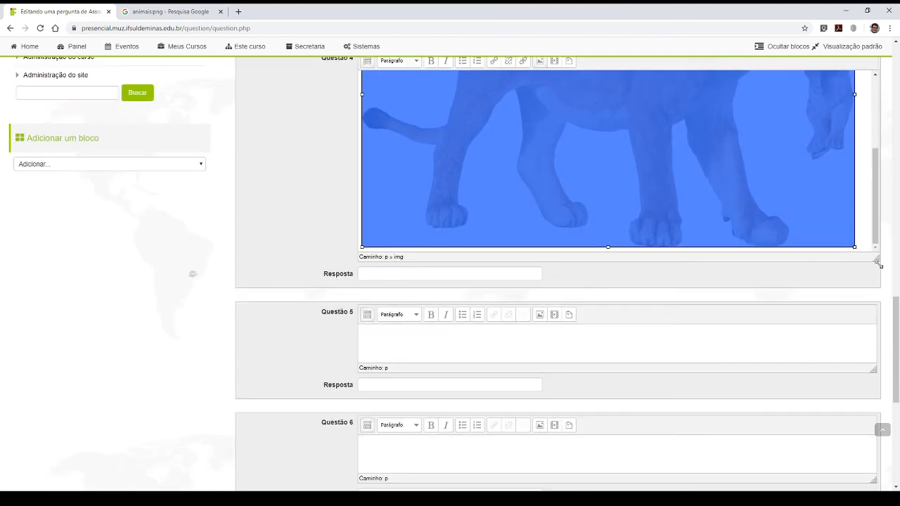
pyautogui.moveTo(878, 263); pyautogui.dragTo(872, 281)
pyautogui.scroll(3, 864, 296)
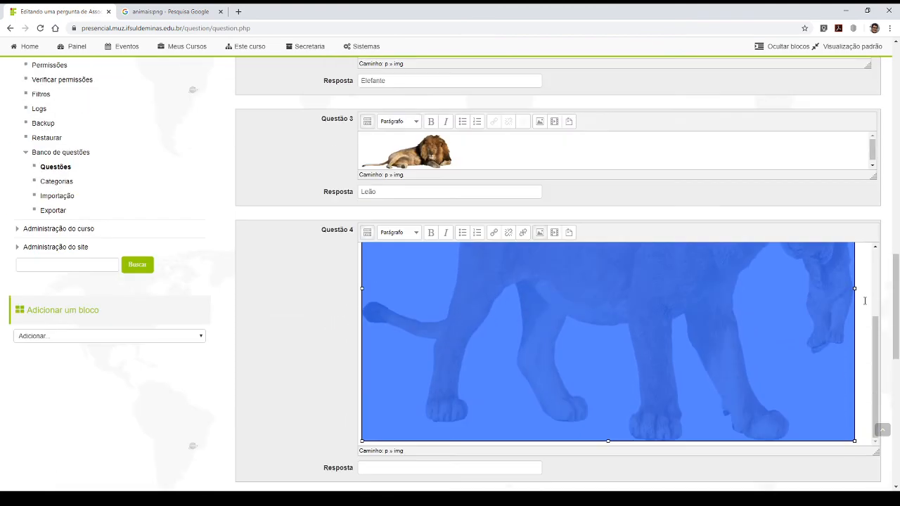
pyautogui.scroll(-3, 865, 301)
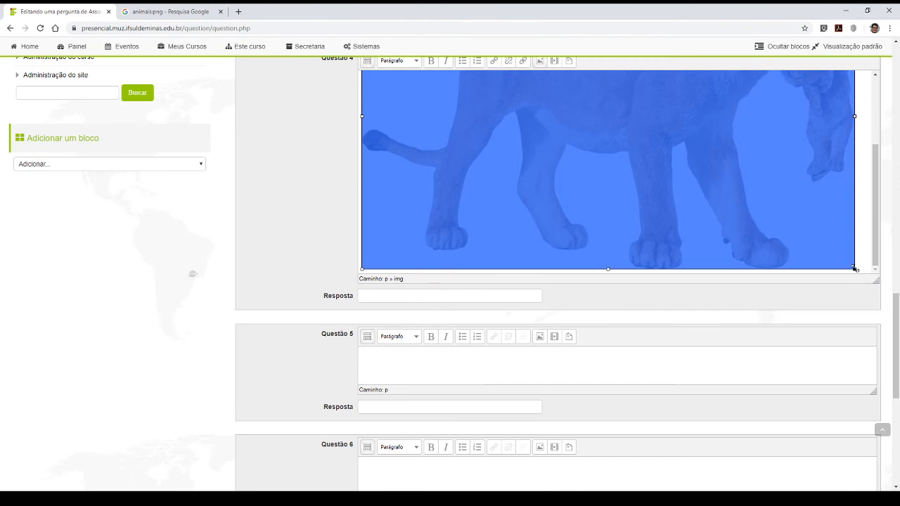
pyautogui.moveTo(854, 268); pyautogui.dragTo(412, 96)
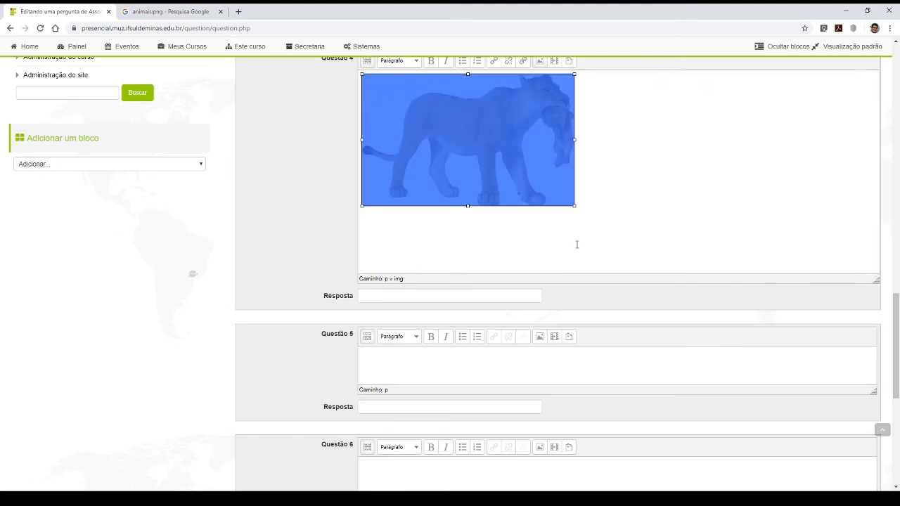
pyautogui.moveTo(574, 206); pyautogui.dragTo(424, 129)
pyautogui.scroll(3, 495, 295)
pyautogui.click(492, 311)
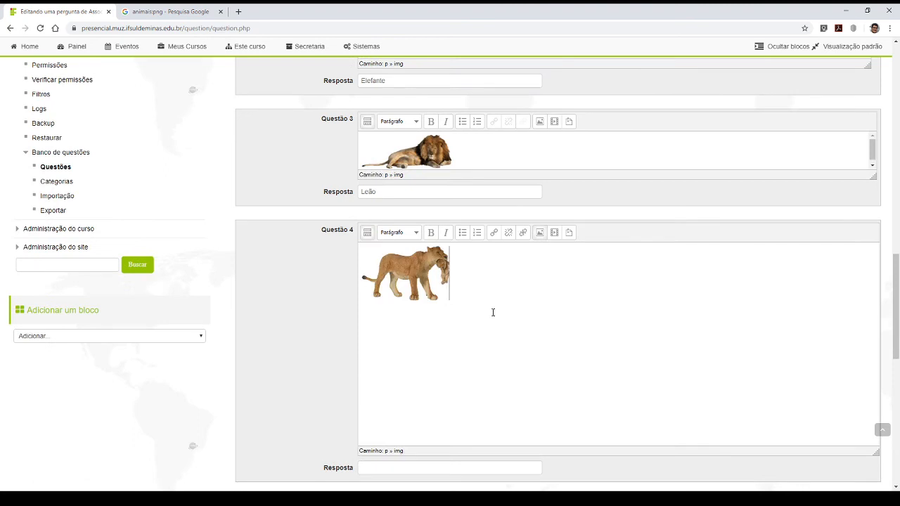
pyautogui.scroll(-3, 465, 296)
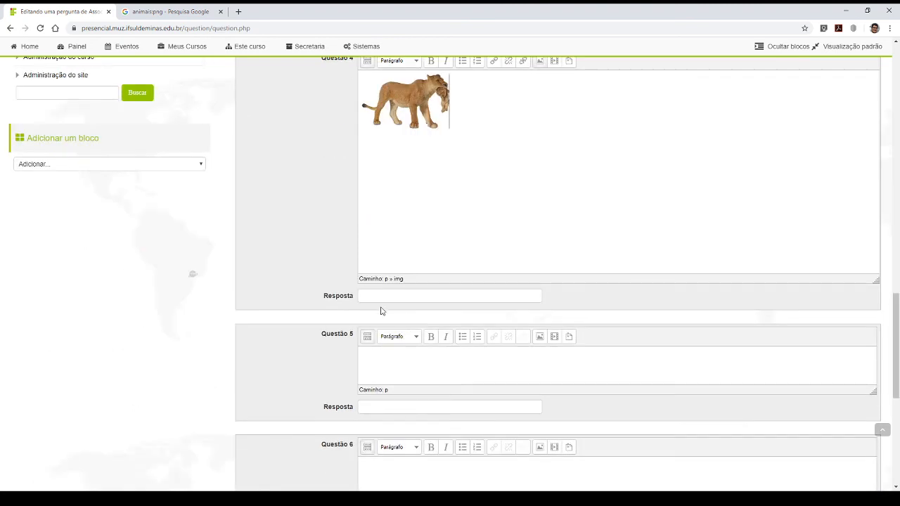
# - Enter "Leão" as the answer for the lioness image in Questão 4
pyautogui.click(381, 296)
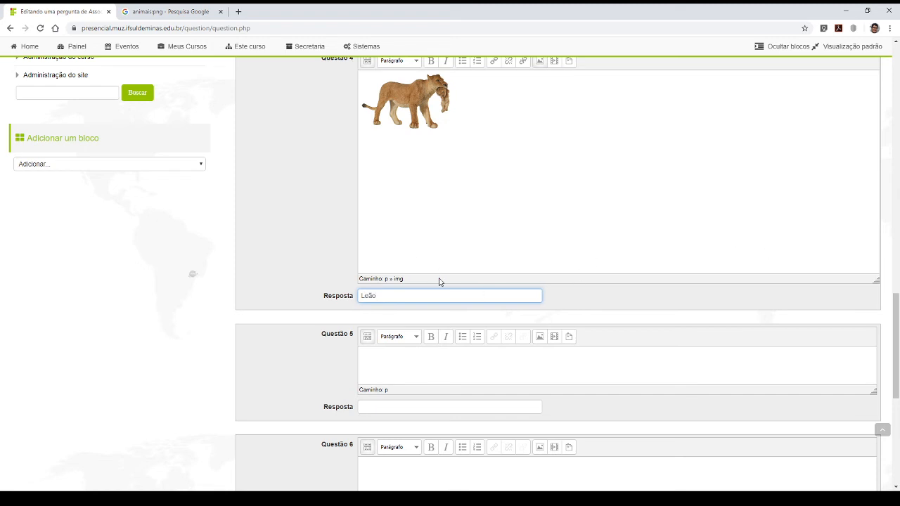
pyautogui.scroll(-3, 376, 295)
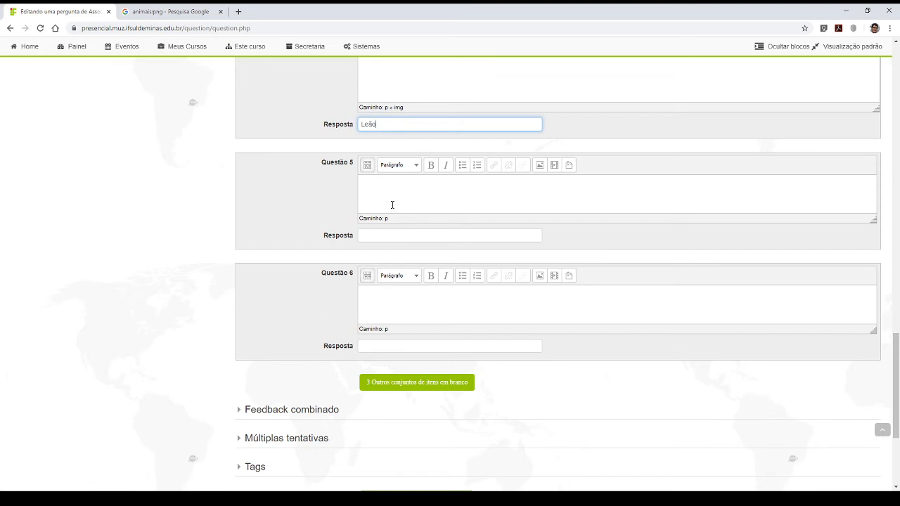
pyautogui.scroll(-3, 338, 256)
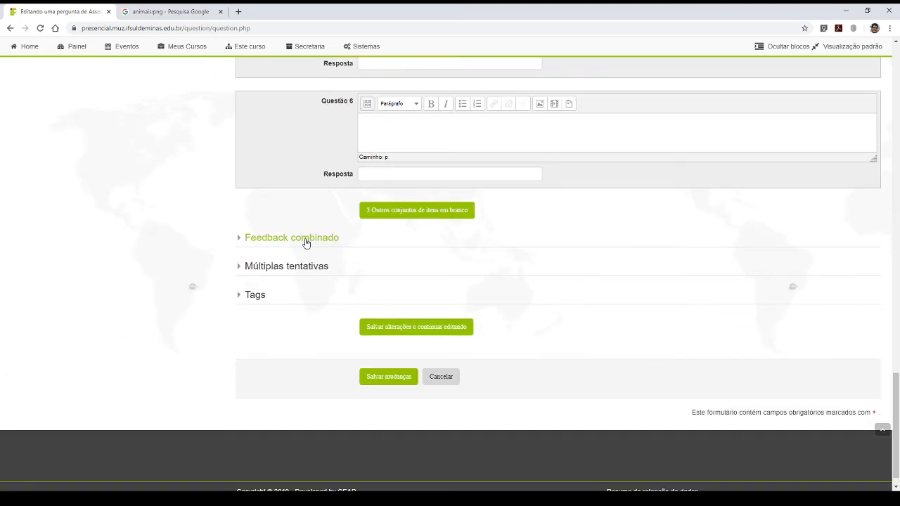
# - Review the matching question's combined feedback and multiple-attempt penalty settings without changing them, and save the question to the quiz
pyautogui.click(306, 243)
pyautogui.scroll(-3, 313, 325)
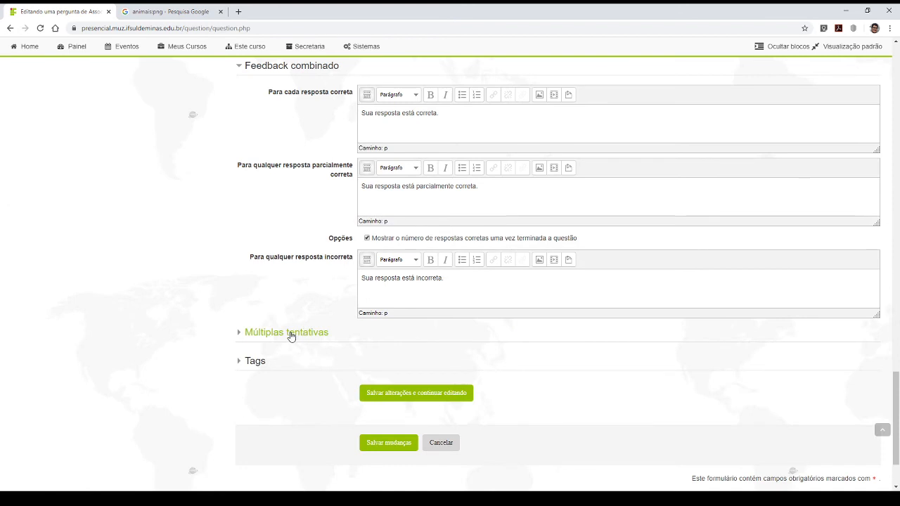
pyautogui.click(291, 335)
pyautogui.click(376, 362)
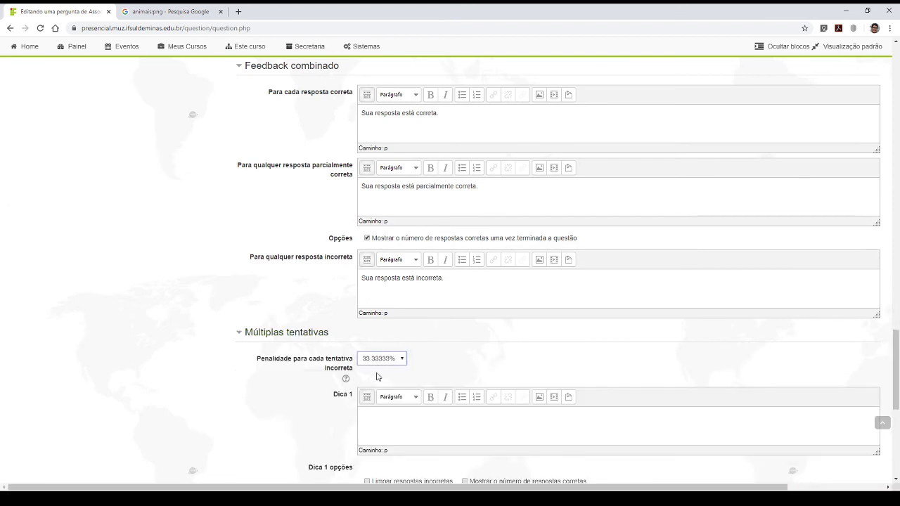
pyautogui.click(367, 421)
pyautogui.scroll(-6, 386, 339)
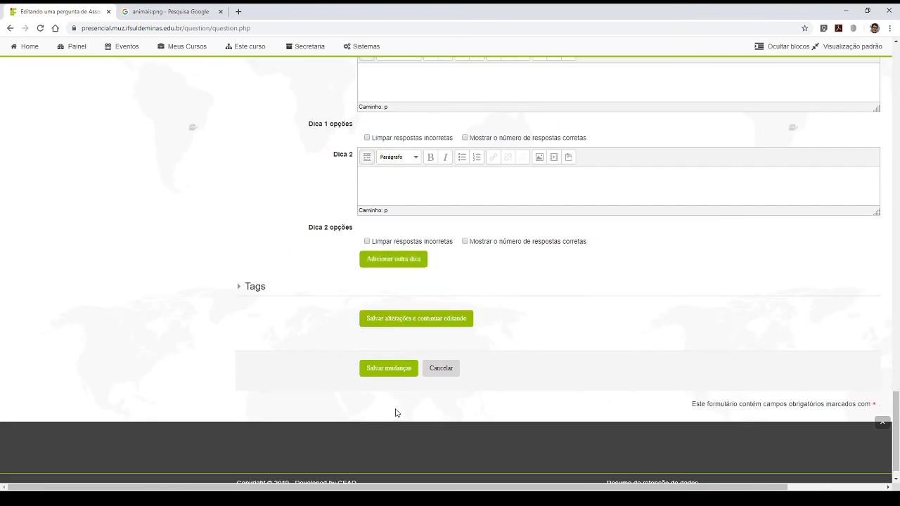
pyautogui.click(385, 371)
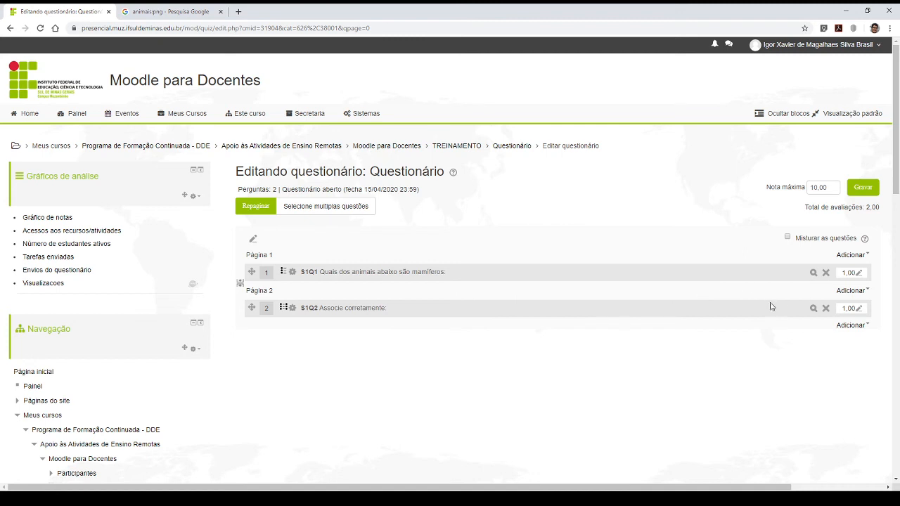
# - Open the preview of the "Associe corretamente" question in the browser tab that holds the Google Images results
pyautogui.click(814, 310)
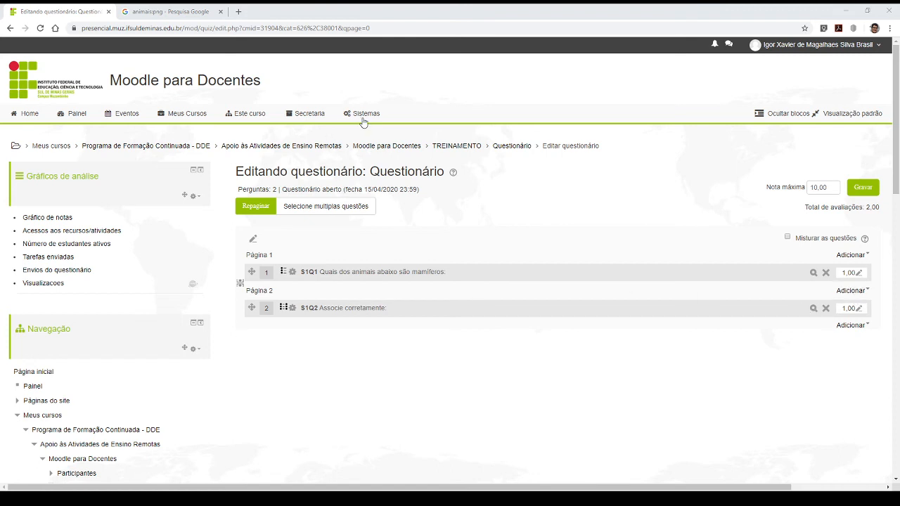
pyautogui.click(200, 12)
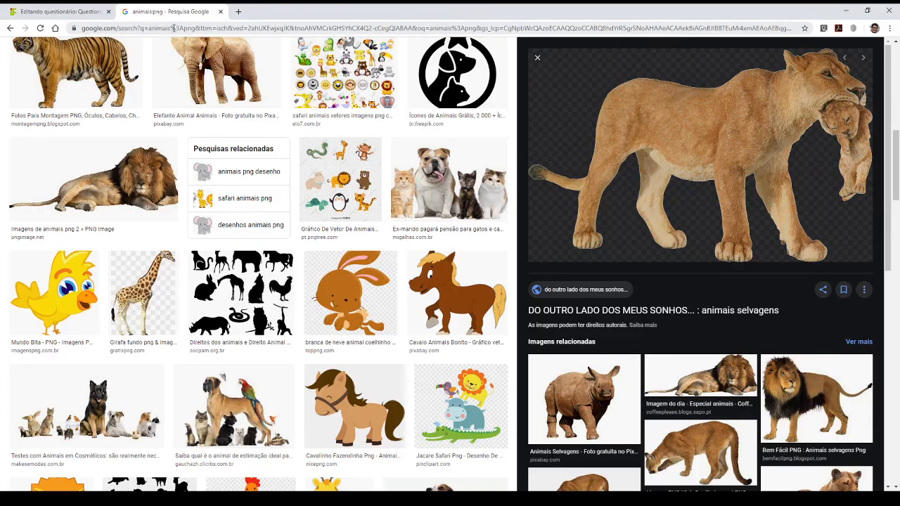
pyautogui.click(173, 28)
pyautogui.write('https://presencial.muz.ifsuldeminas.edu.br/question/preview.php?id=2890&cmid=31904&behaviour=deferredfeedback&maxmark=1.0000000&correctness=0&marks=1&markdp=2&feedback&generalfeedback&rightanswer&history')
pyautogui.press('Return')
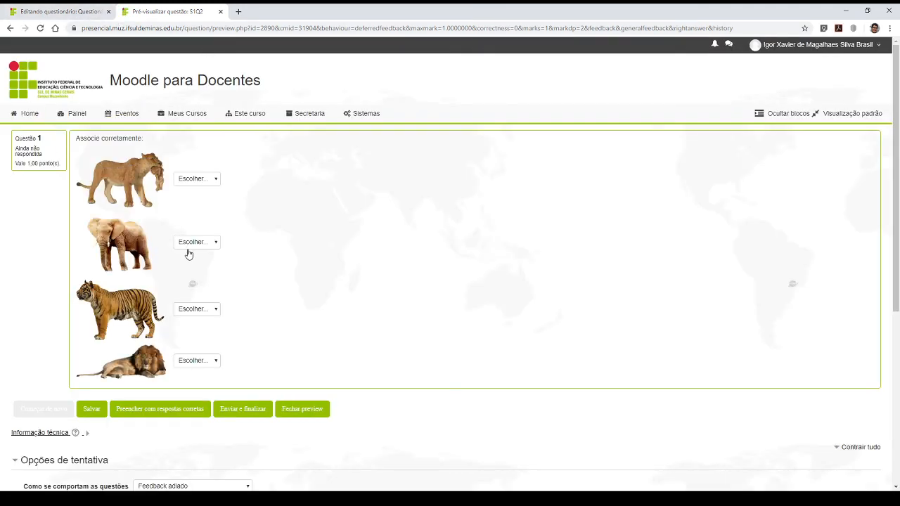
# - Open the answer choices for the lioness image in the question preview
pyautogui.click(197, 180)
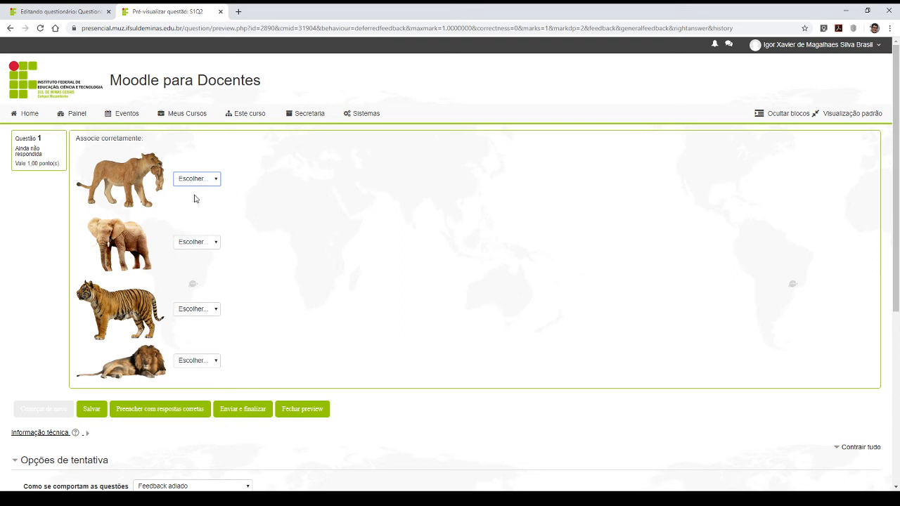
# - Answer Tigre for the lioness and elephant, Elefante for the tiger and Leão for the lion, and submit and finish the preview attempt
pyautogui.click(192, 211)
pyautogui.click(196, 243)
pyautogui.click(199, 271)
pyautogui.click(195, 310)
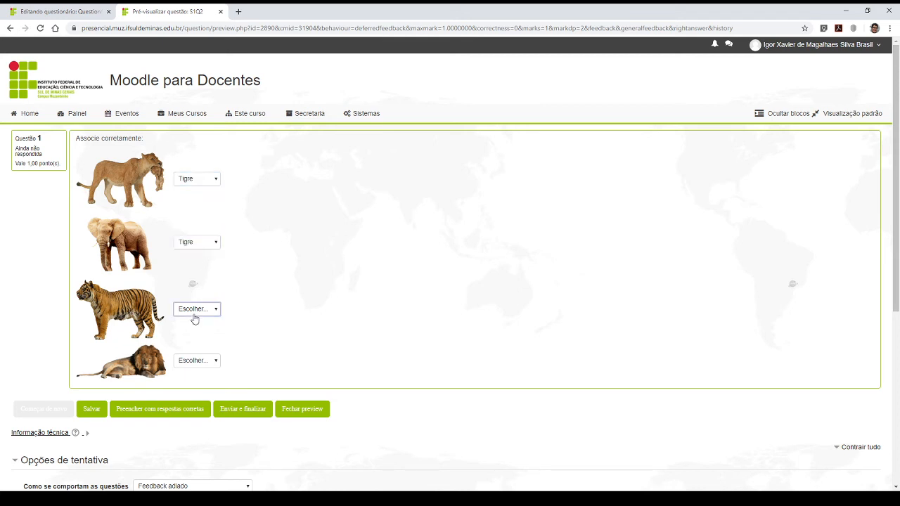
pyautogui.click(192, 360)
pyautogui.click(192, 360)
pyautogui.click(193, 399)
pyautogui.scroll(-4, 214, 291)
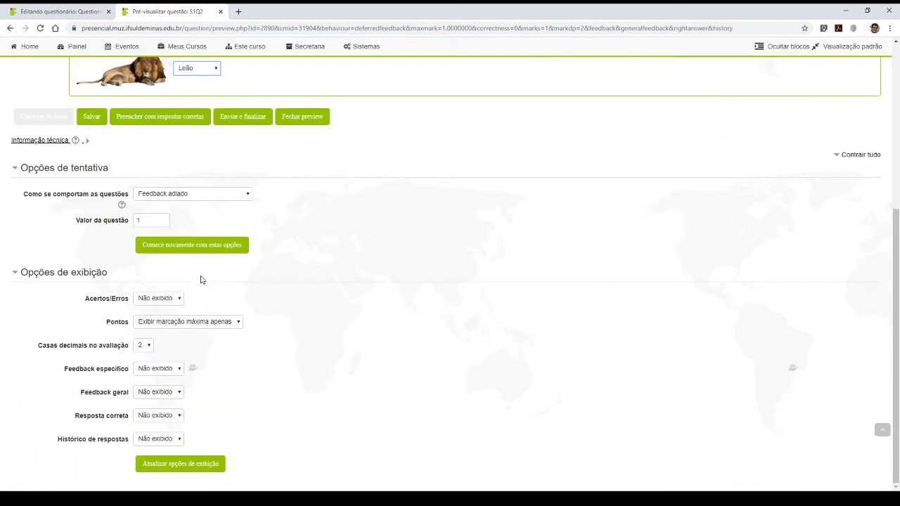
pyautogui.scroll(2, 225, 343)
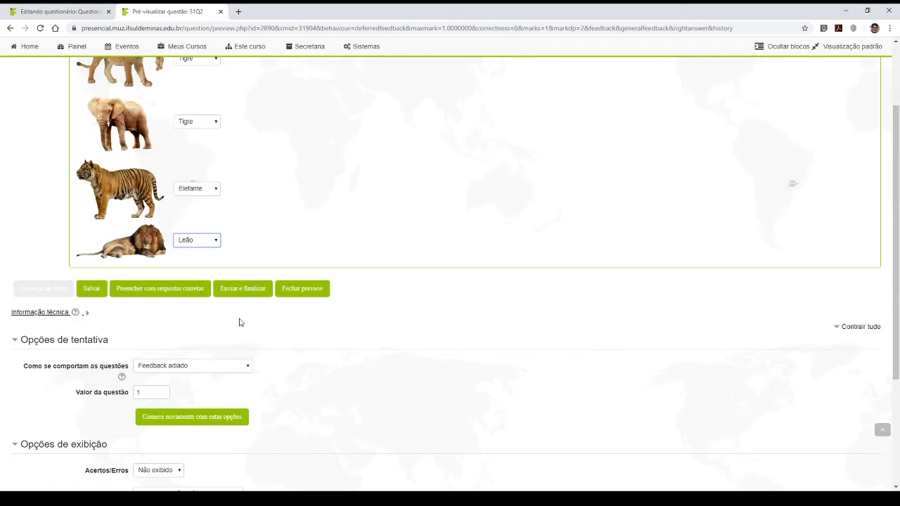
pyautogui.click(234, 291)
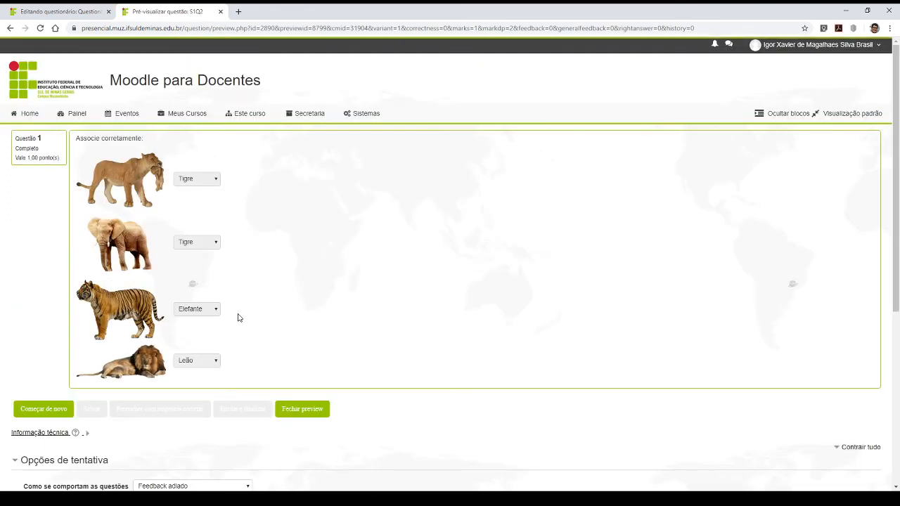
# - Set Acertos/Erros, Feedback específico, Feedback geral, Resposta correta and Histórico de respostas to Exibir and update the preview's display options
pyautogui.scroll(-4, 203, 320)
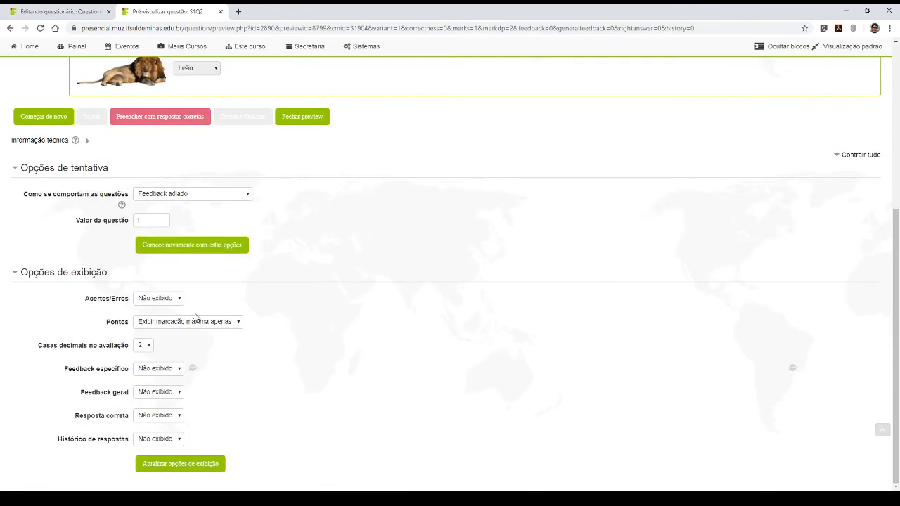
pyautogui.click(155, 301)
pyautogui.click(156, 324)
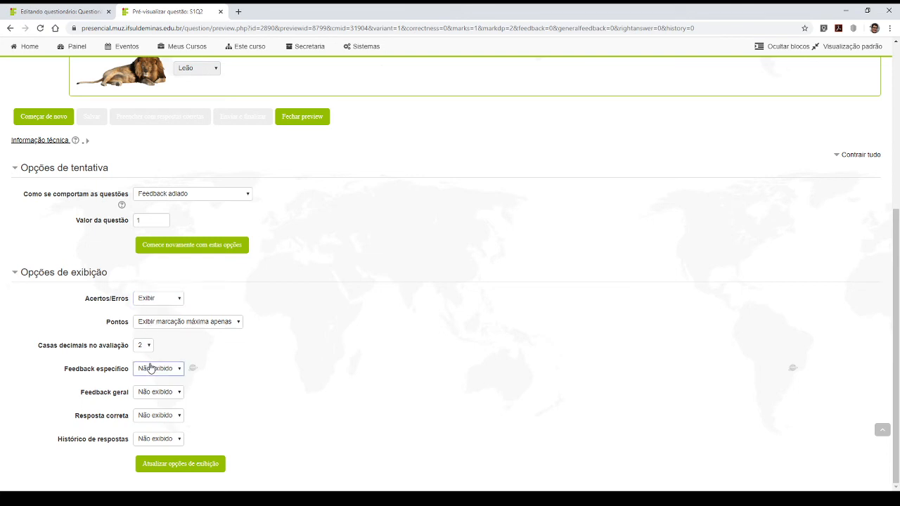
pyautogui.click(151, 369)
pyautogui.click(149, 392)
pyautogui.click(146, 414)
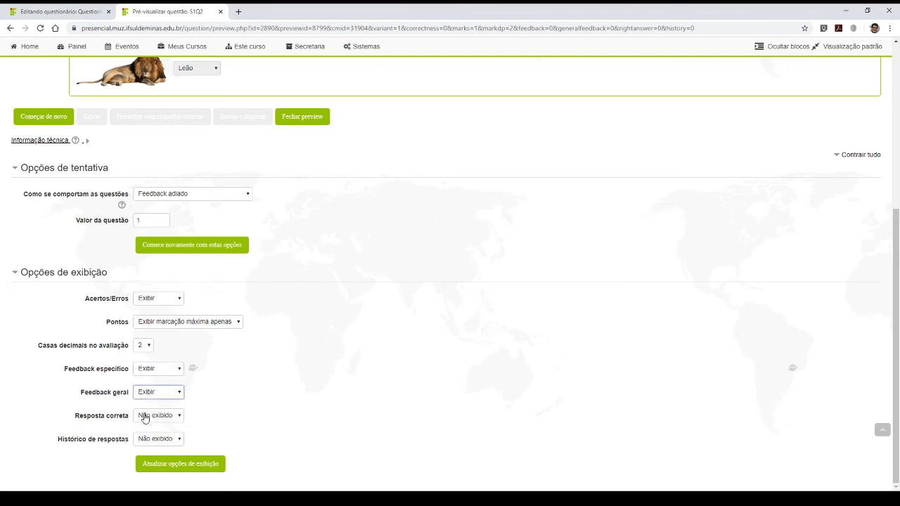
pyautogui.click(148, 419)
pyautogui.click(154, 439)
pyautogui.click(150, 441)
pyautogui.click(149, 460)
pyautogui.click(173, 467)
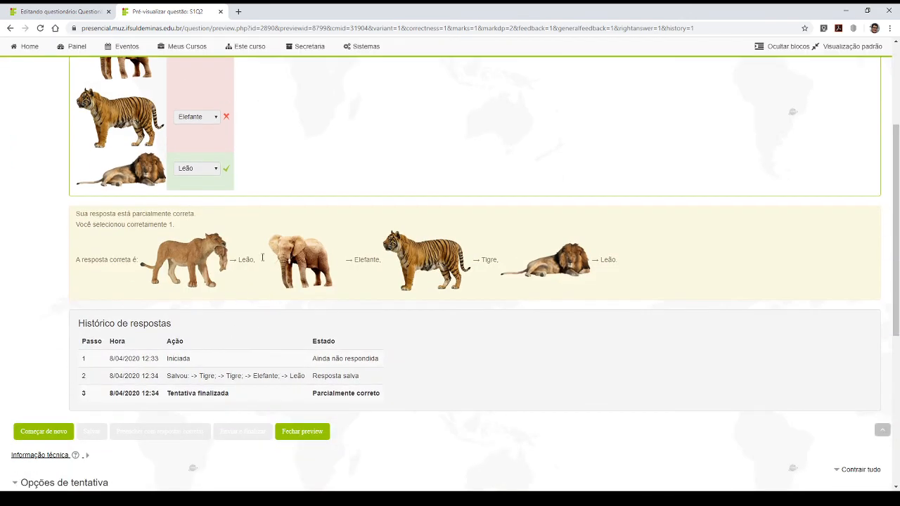
# - Review the marked answers and the correct-answer feedback of the matching question, and close its preview
pyautogui.scroll(3, 464, 267)
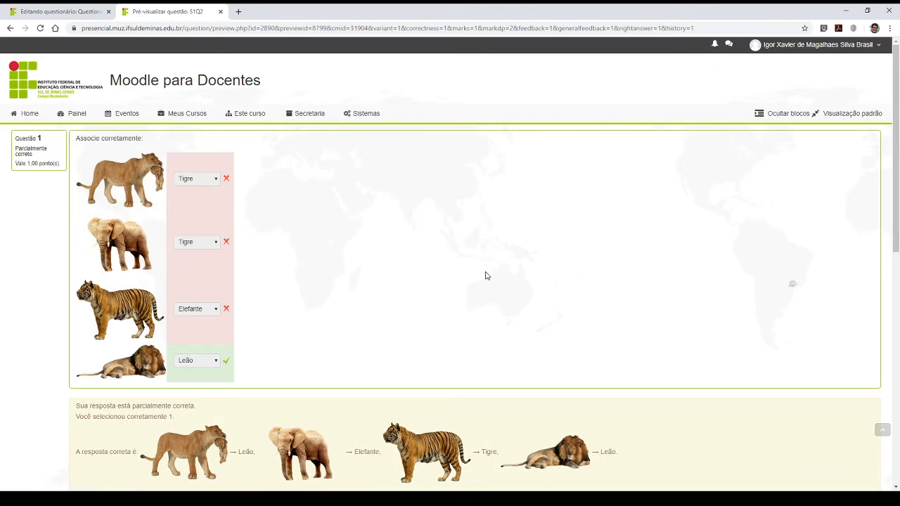
pyautogui.scroll(-3, 540, 313)
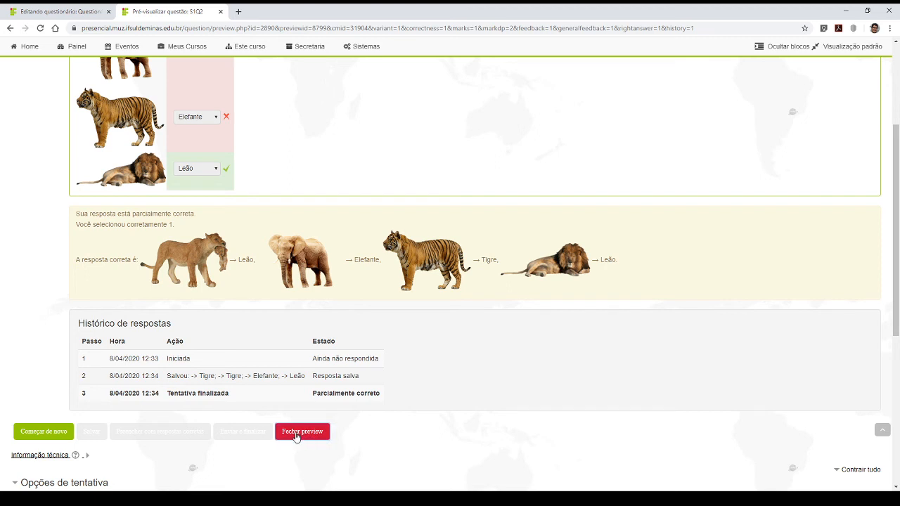
pyautogui.click(219, 11)
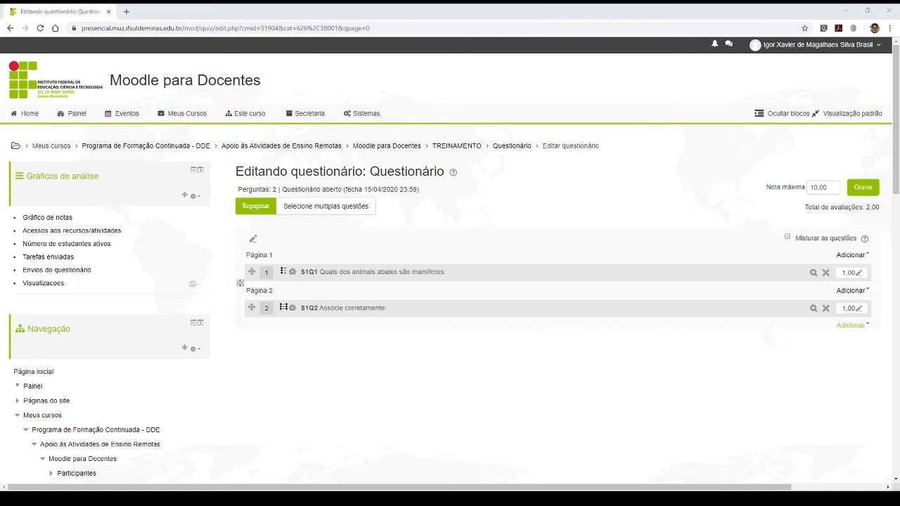
# - Add a new Verdadeiro/Falso question at the end of the quiz
pyautogui.click(859, 326)
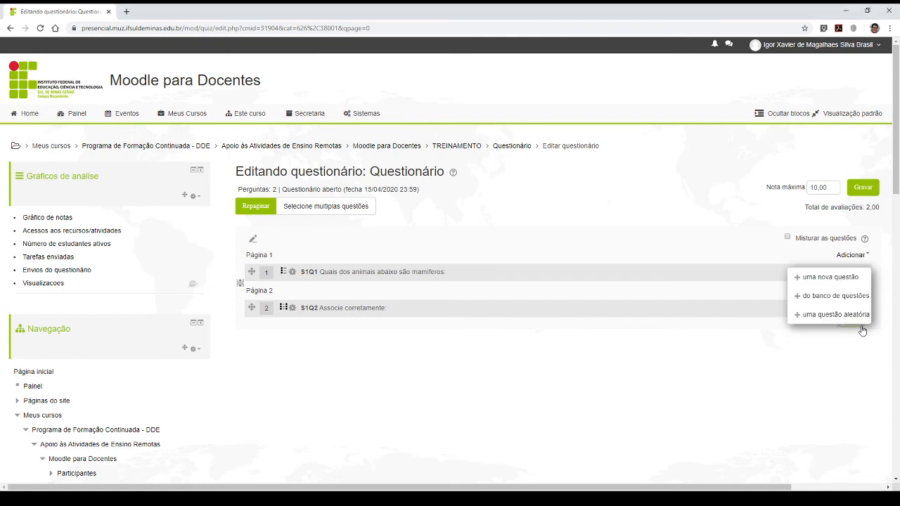
pyautogui.click(830, 278)
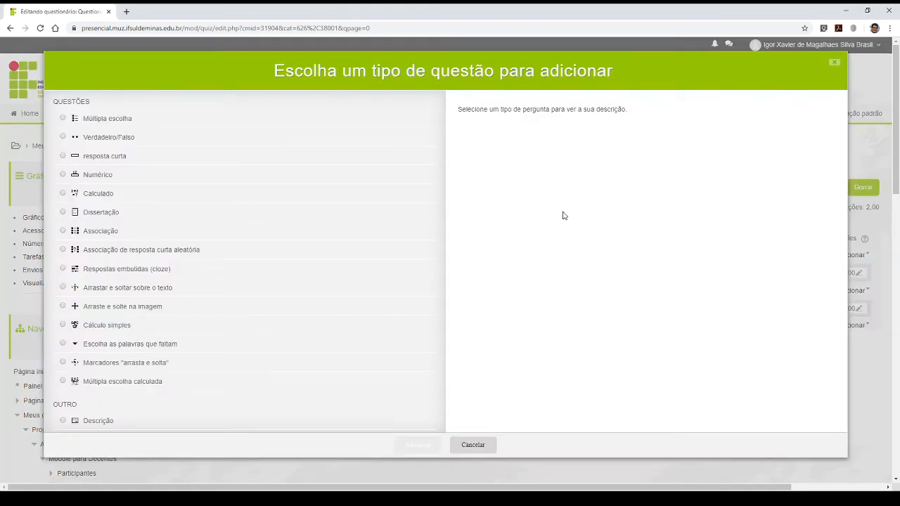
pyautogui.click(64, 137)
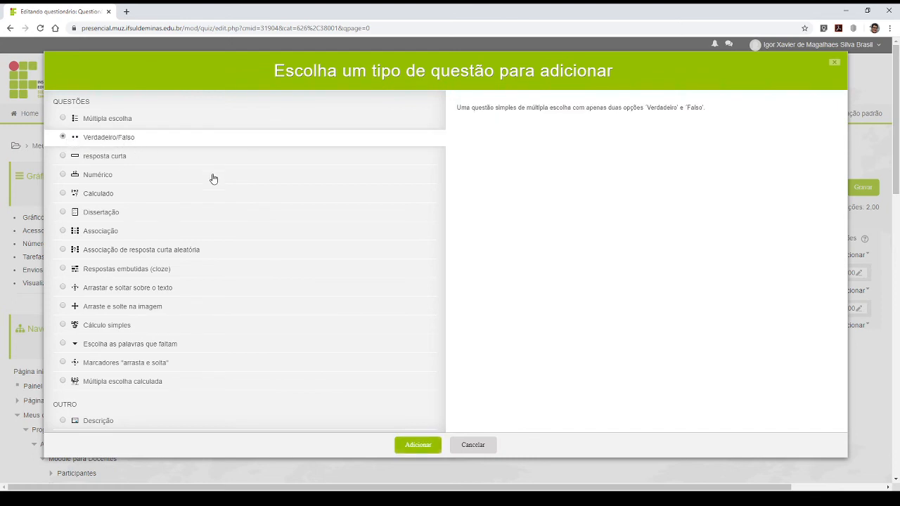
pyautogui.click(417, 447)
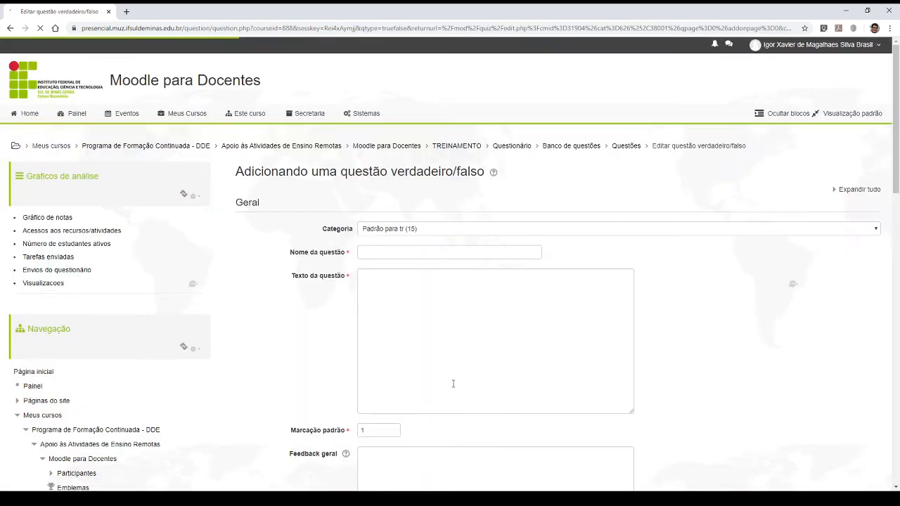
# - Name the true/false question S1Q3
pyautogui.click(376, 255)
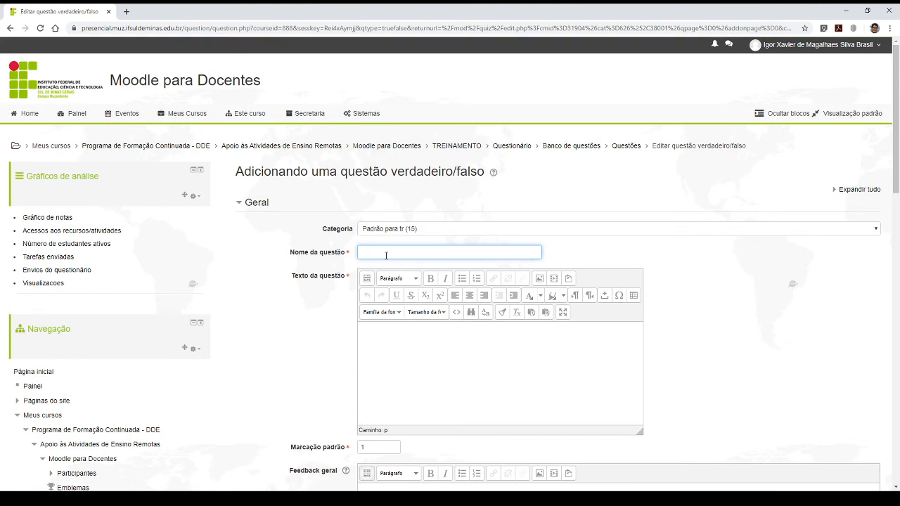
pyautogui.write('S1Q3')
# - Enter "A galinha é um mamífero que bota ovo." as the question text
pyautogui.click(417, 369)
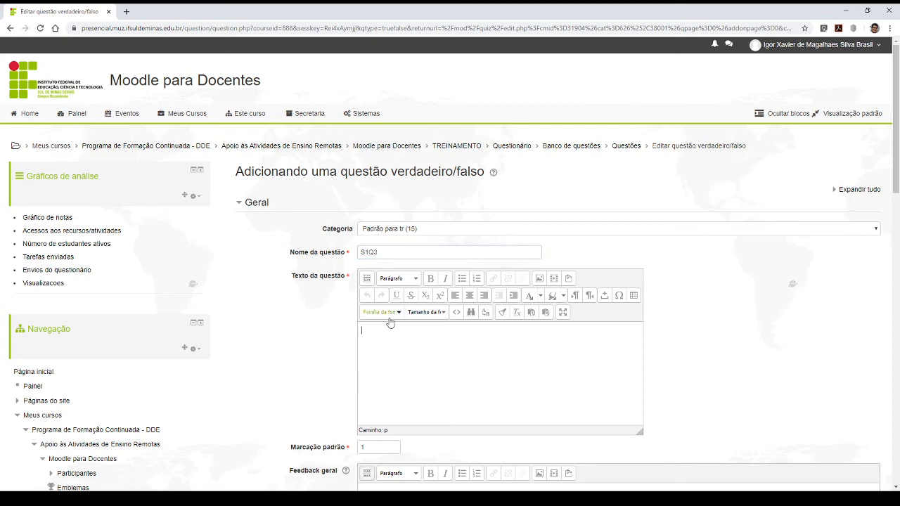
pyautogui.scroll(-3, 470, 321)
pyautogui.scroll(3, 470, 321)
pyautogui.moveTo(290, 276); pyautogui.dragTo(351, 280)
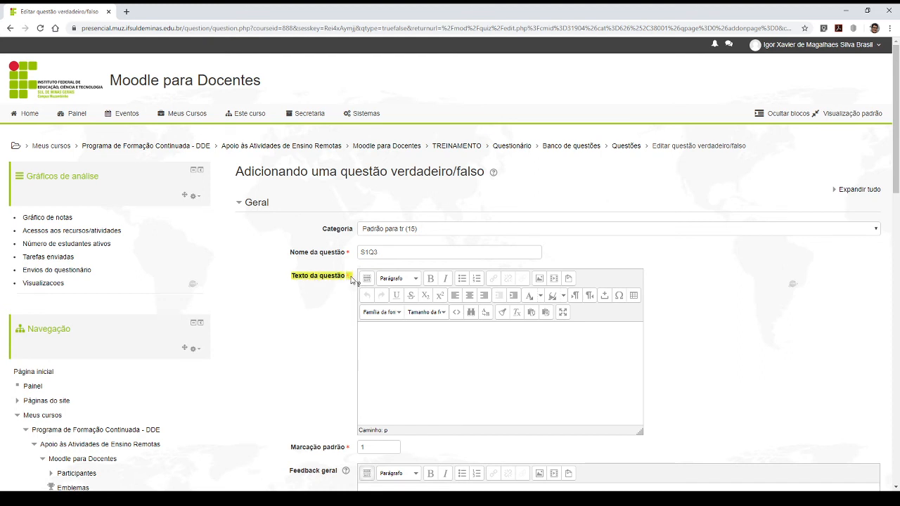
pyautogui.click(416, 390)
pyautogui.write('A galinha é um mamífero o')
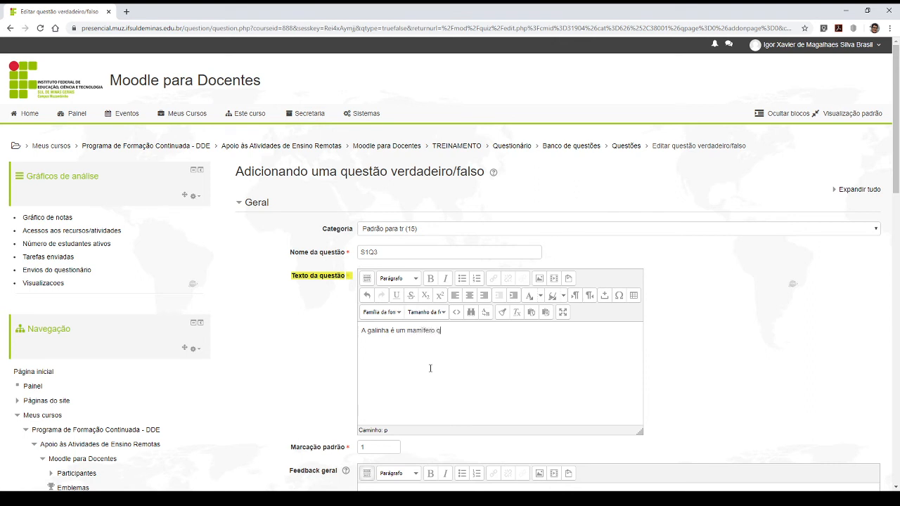
pyautogui.write('ue bota ovo.')
pyautogui.click(460, 375)
# - Check the question text against the Resposta certa setting and examine the feedback fields of the true/false question
pyautogui.scroll(-3, 465, 344)
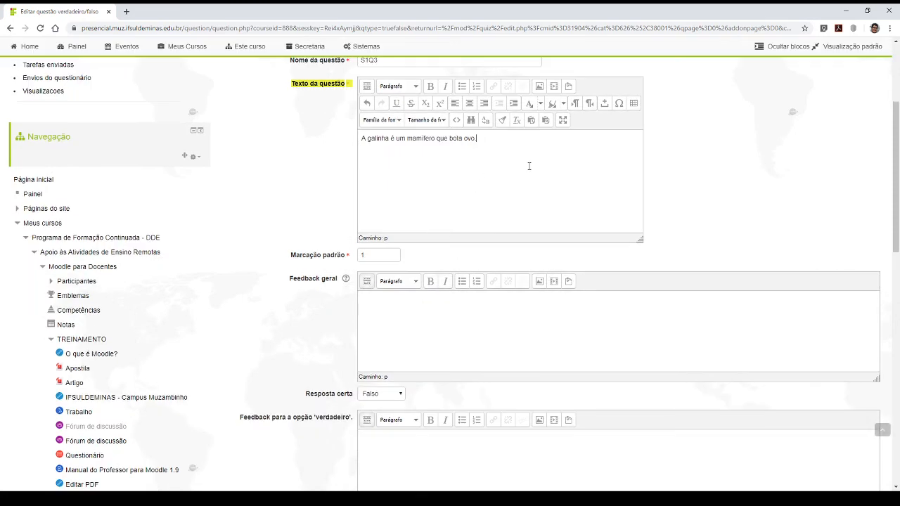
pyautogui.moveTo(522, 142); pyautogui.dragTo(360, 144)
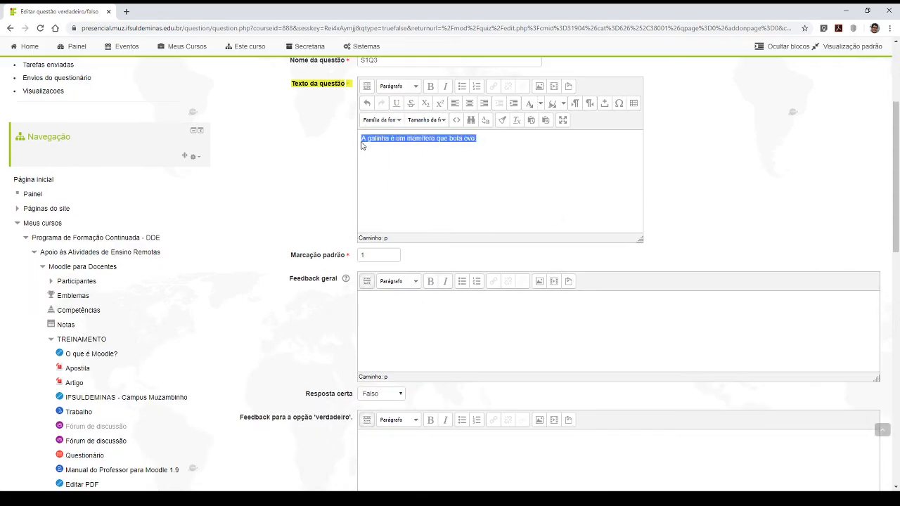
pyautogui.click(469, 169)
pyautogui.scroll(-3, 274, 293)
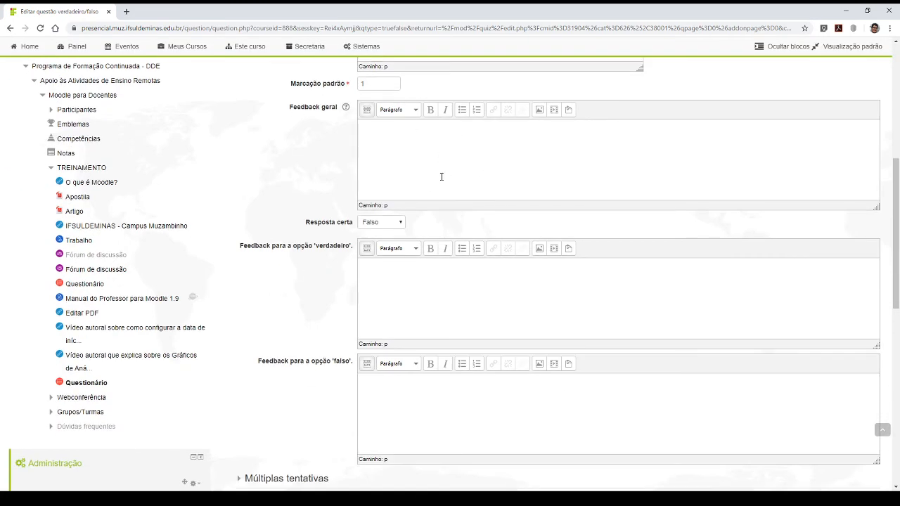
pyautogui.click(426, 156)
pyautogui.moveTo(298, 225); pyautogui.dragTo(353, 226)
pyautogui.click(296, 227)
pyautogui.scroll(3, 351, 232)
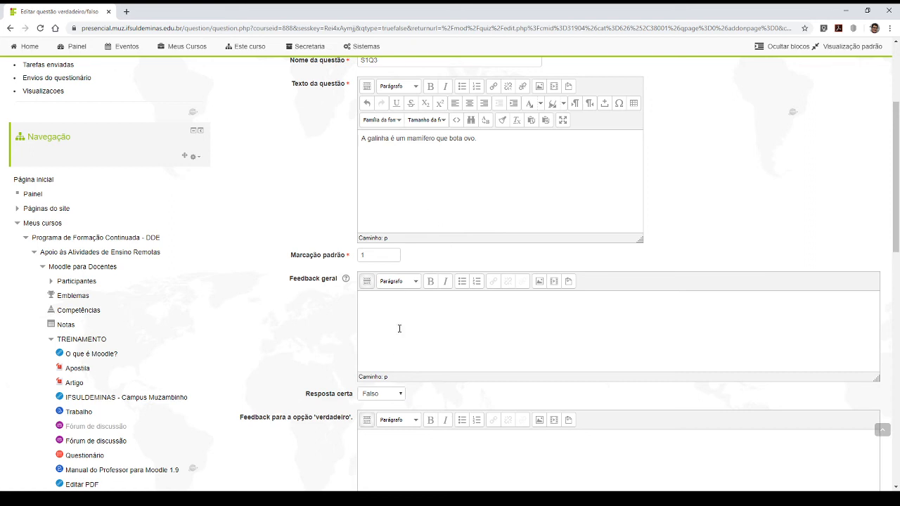
pyautogui.moveTo(500, 144); pyautogui.dragTo(359, 140)
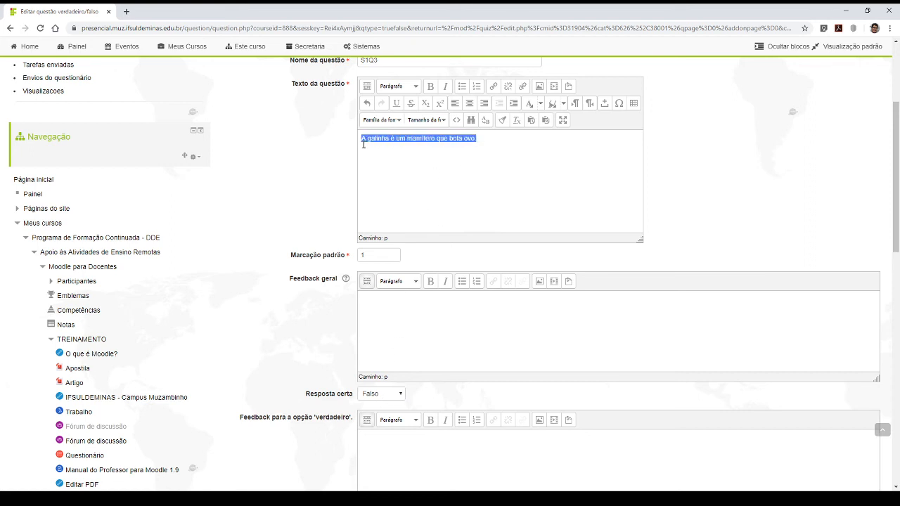
pyautogui.click(360, 140)
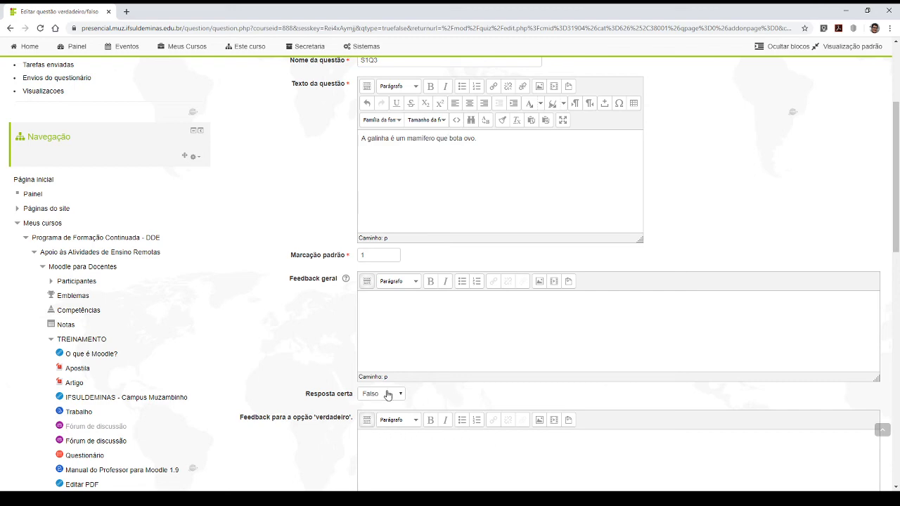
pyautogui.scroll(-3, 391, 394)
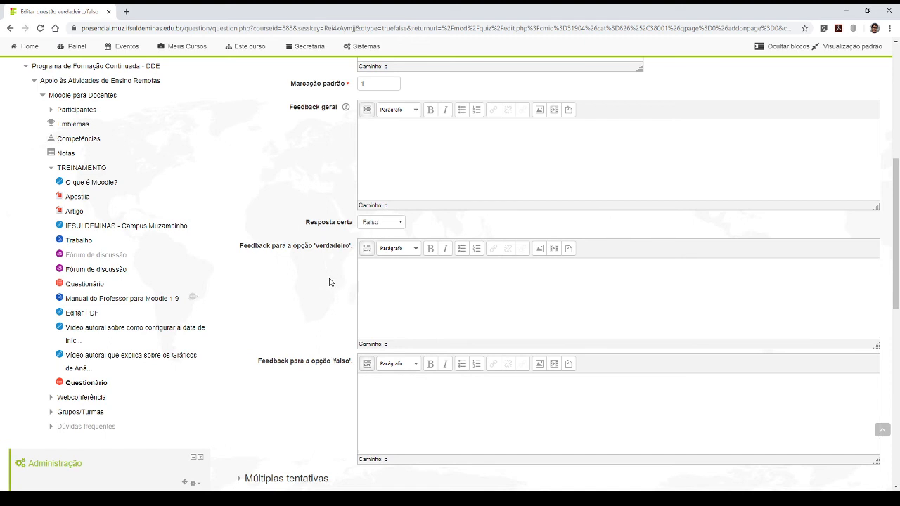
# - Enter "Não, a galinha não é um mamífero." as the feedback for the 'verdadeiro' option
pyautogui.moveTo(239, 249)
pyautogui.mouseDown()
pyautogui.moveTo(311, 250)
pyautogui.moveTo(242, 250)
pyautogui.mouseUp()
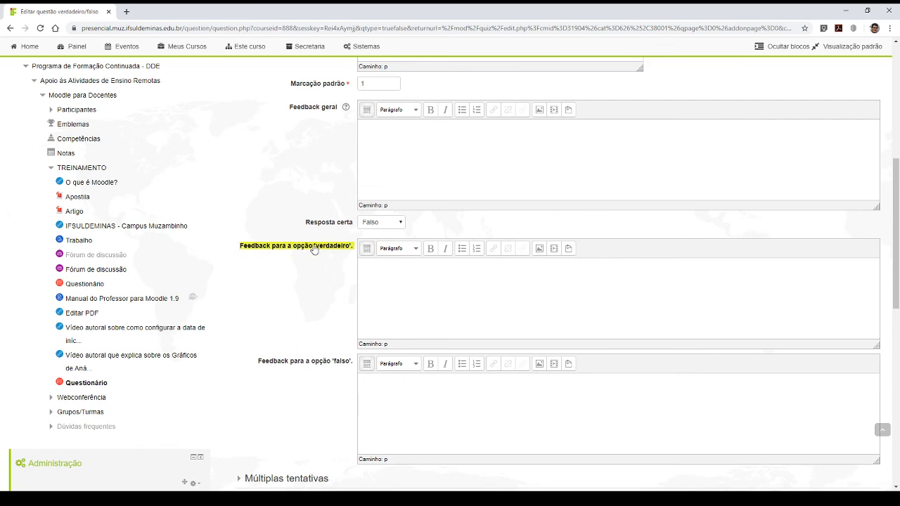
pyautogui.click(427, 297)
pyautogui.write('Não, a galinha não é um mamífero')
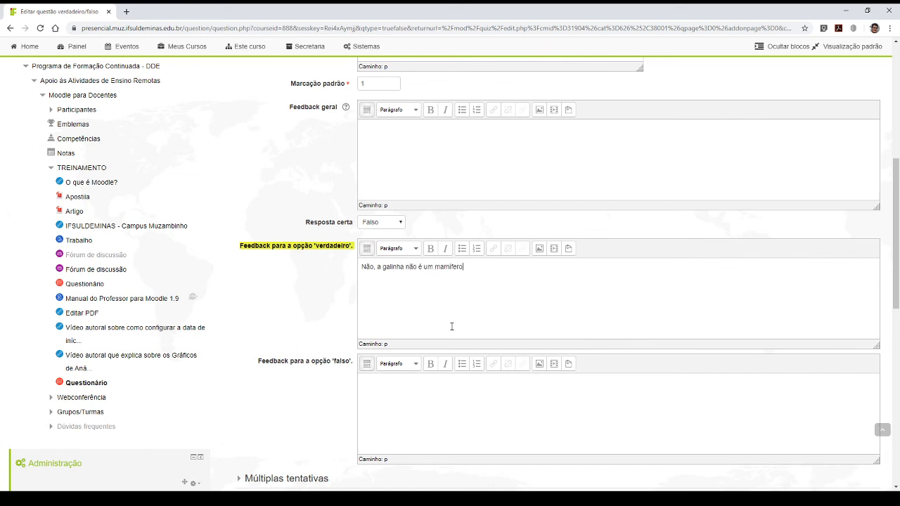
# - Enter "Sim, está correto." as the feedback for the 'falso' option
pyautogui.scroll(-3, 403, 361)
pyautogui.click(424, 265)
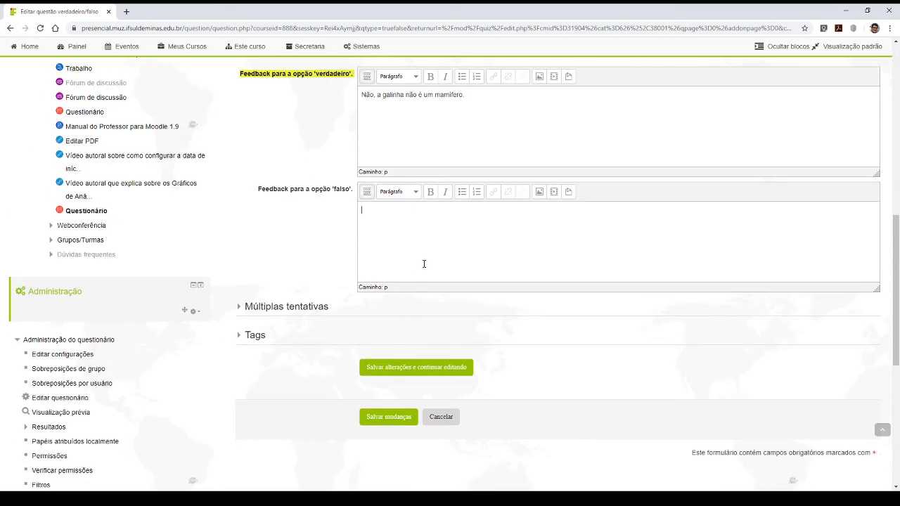
pyautogui.write('Sim, e')
pyautogui.write('stá correto, a')
pyautogui.scroll(5, 415, 282)
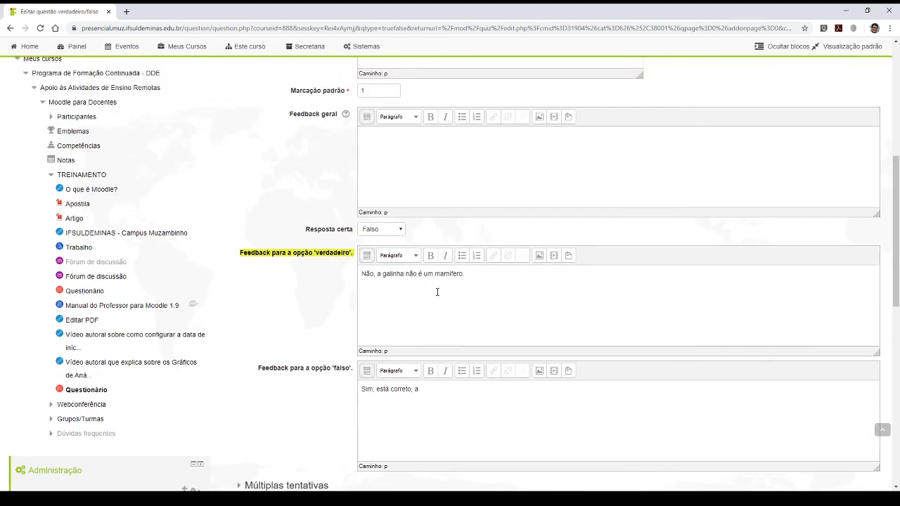
pyautogui.scroll(-2, 441, 295)
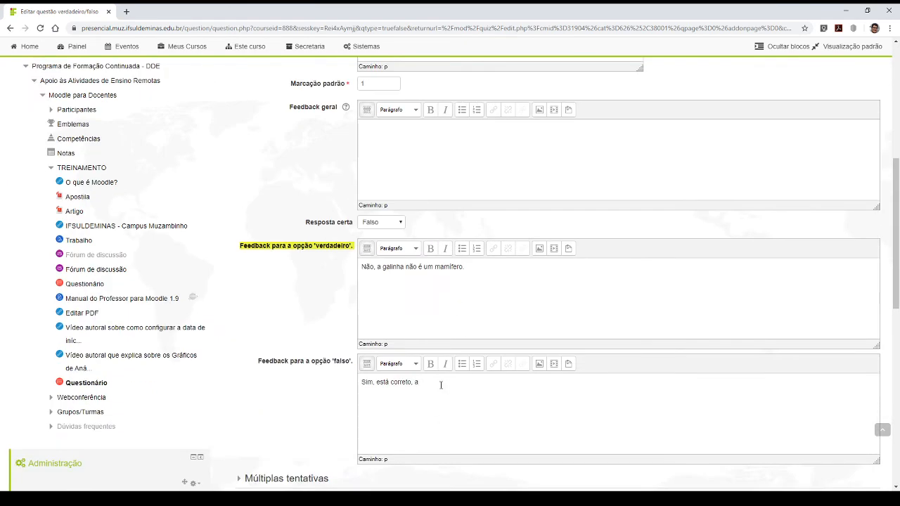
pyautogui.press('BackSpace')
# - Review the completed true/false question form from its name and text down to the feedback for both options
pyautogui.scroll(-2, 441, 386)
pyautogui.scroll(4, 388, 382)
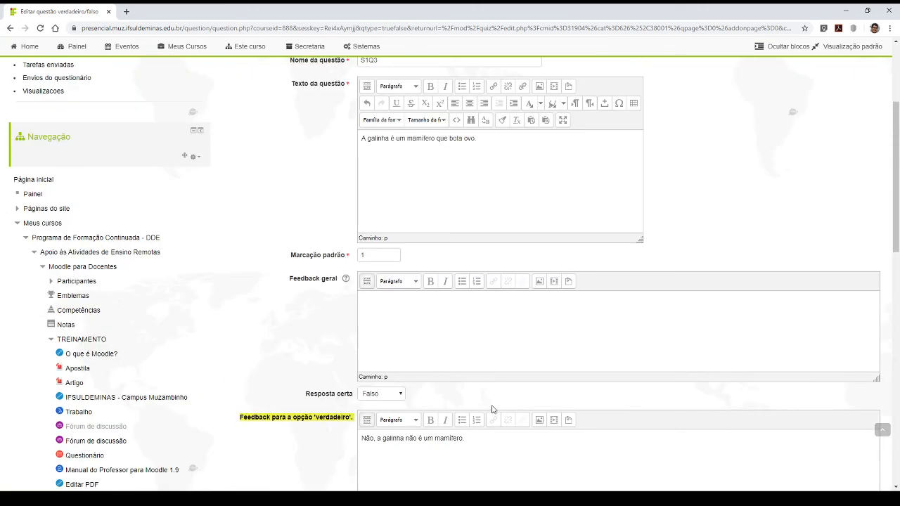
pyautogui.scroll(3, 492, 410)
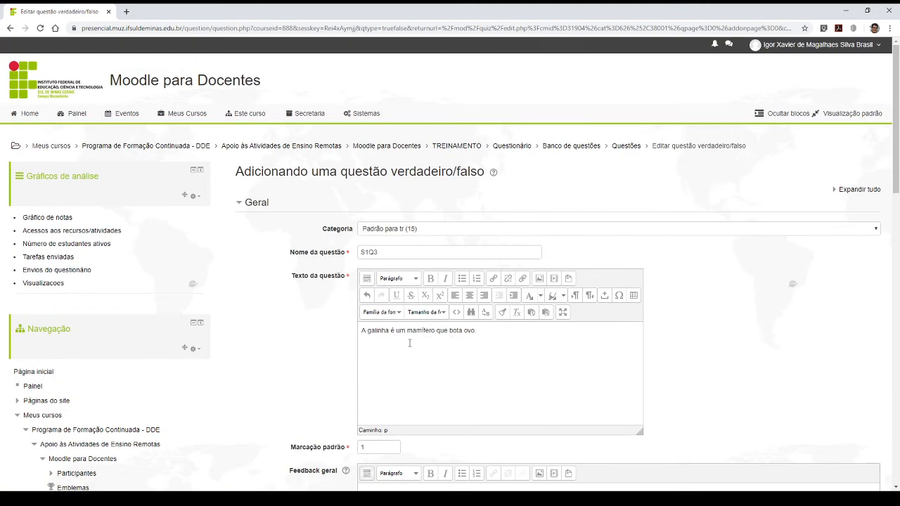
pyautogui.scroll(-2, 409, 342)
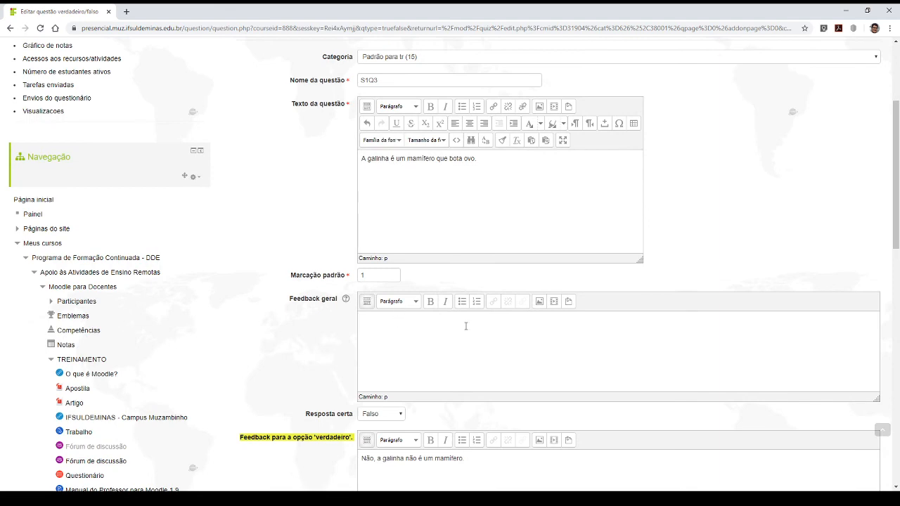
pyautogui.scroll(-7, 466, 326)
pyautogui.scroll(2, 450, 327)
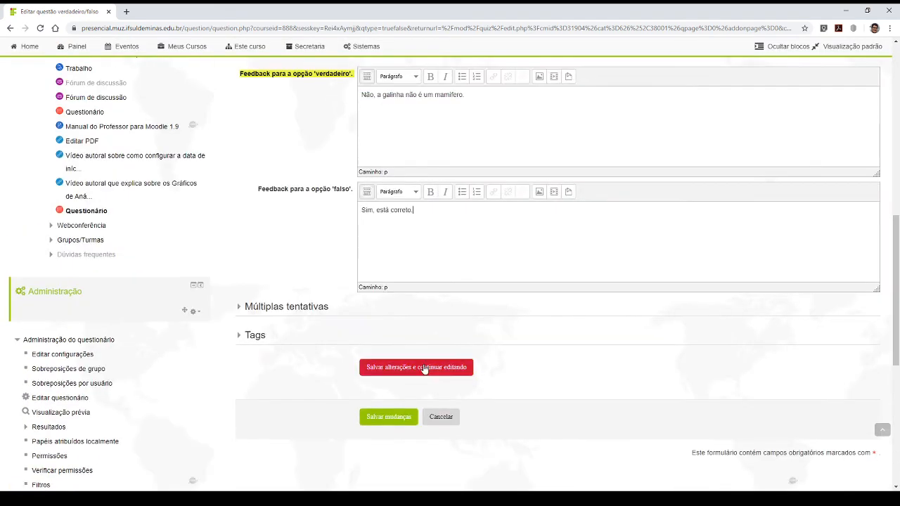
# - Save the true/false question and open its preview in a new browser tab using the copied address
pyautogui.click(386, 418)
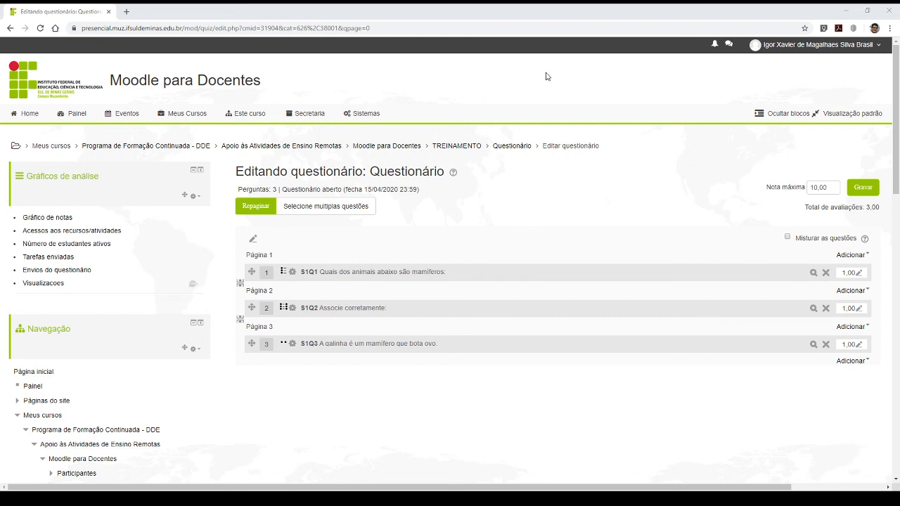
pyautogui.click(126, 12)
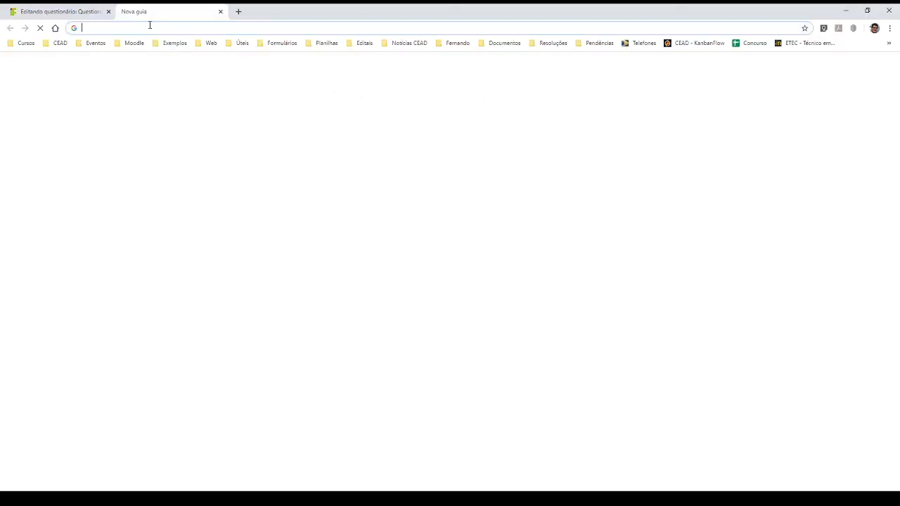
pyautogui.write('https://presencial.muz.ifsuldeminas.edu.br/question/preview.php?id=2891&cmid=31904&behaviour=deferredfeedback&maxmark=1.0000000&correctness=0&marks=1&markdp=2&feedback&generalfeedback&rightanswer&history')
pyautogui.press('Return')
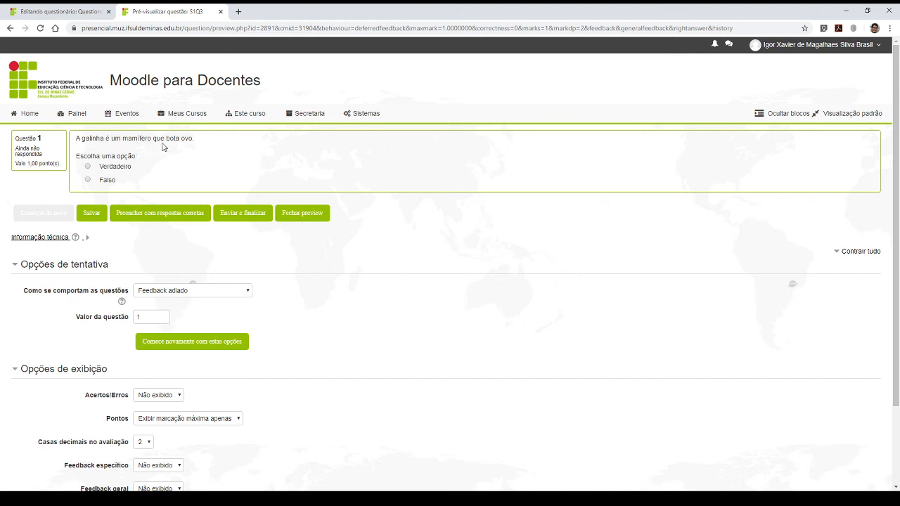
# - Answer the previewed true/false question with Verdadeiro, then submit and finish the attempt
pyautogui.click(88, 167)
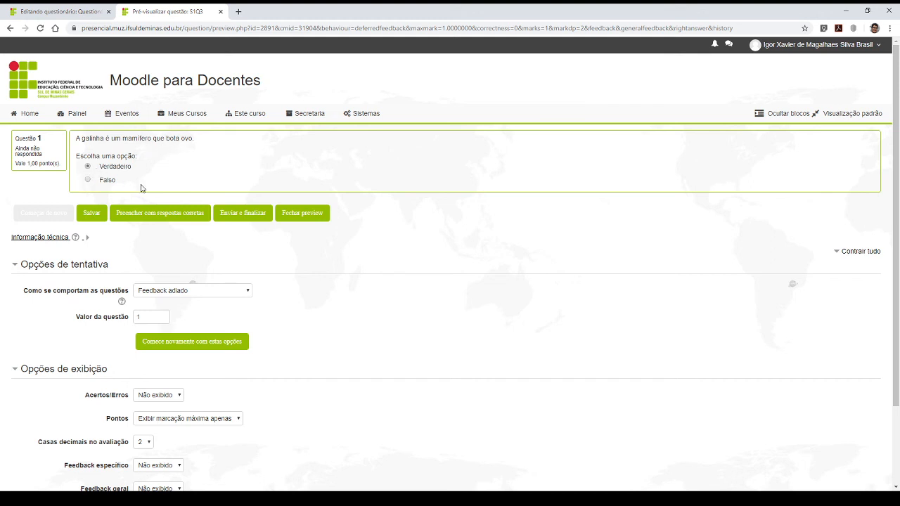
pyautogui.click(240, 220)
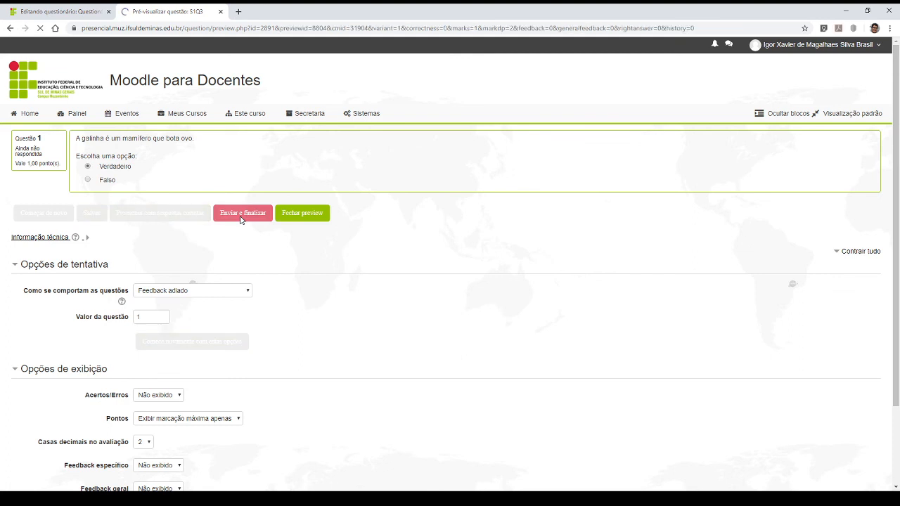
# - Set Acertos/Erros, Feedback específico, Feedback geral, Resposta correta and Histórico de respostas to Exibir and update the preview's display options
pyautogui.scroll(-2, 185, 253)
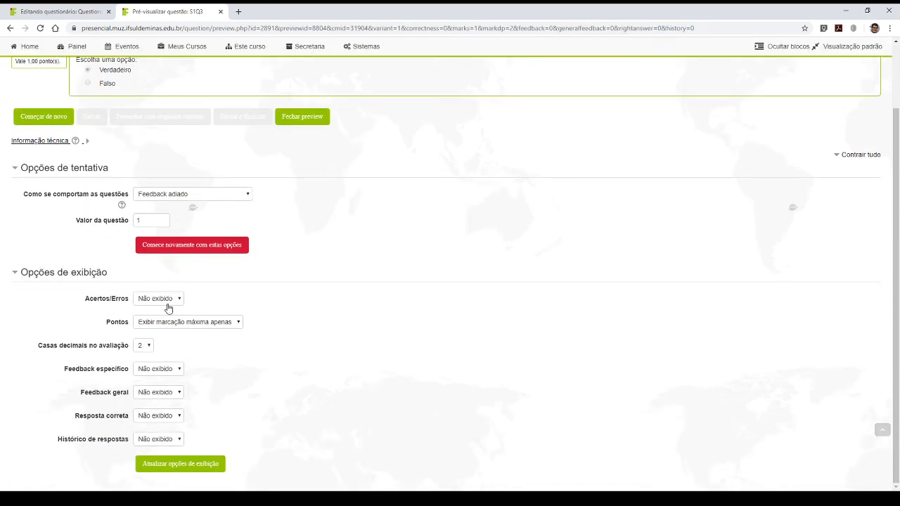
pyautogui.click(168, 298)
pyautogui.click(156, 320)
pyautogui.click(147, 371)
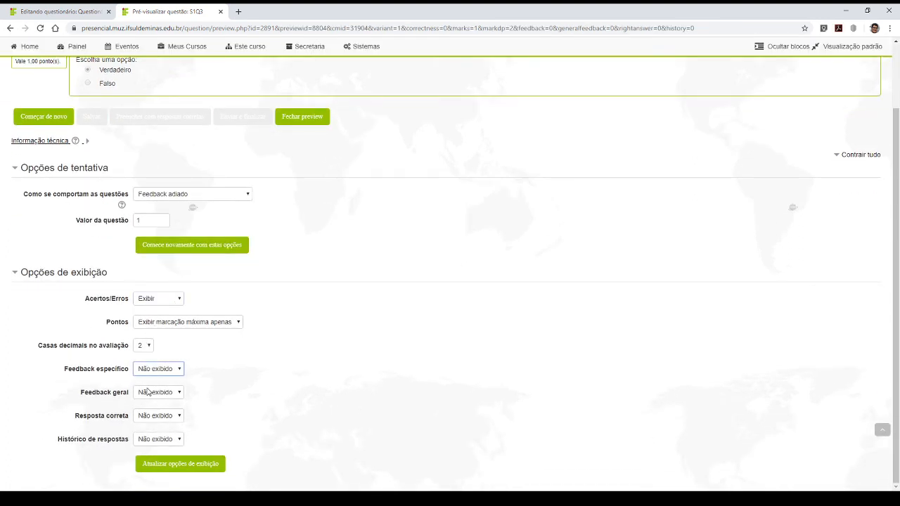
pyautogui.click(149, 391)
pyautogui.click(149, 392)
pyautogui.click(151, 415)
pyautogui.click(152, 417)
pyautogui.click(156, 437)
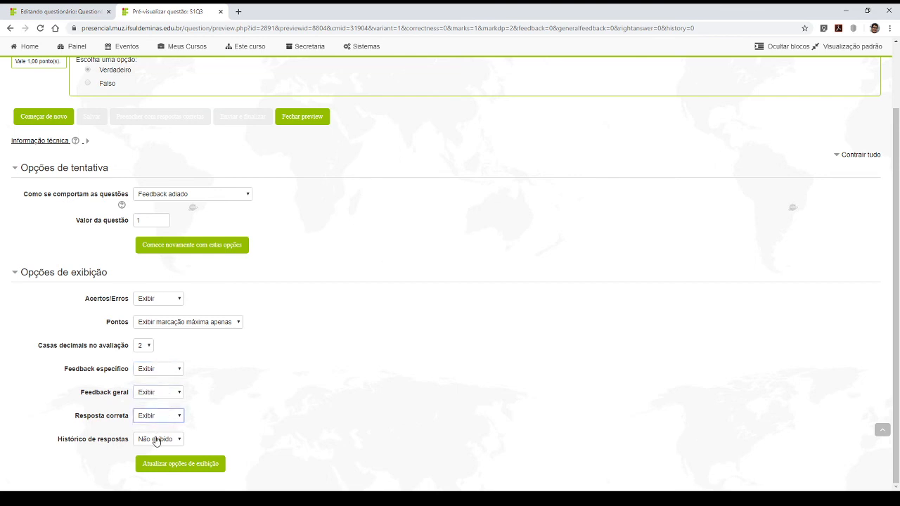
pyautogui.click(156, 439)
pyautogui.click(158, 460)
pyautogui.click(172, 467)
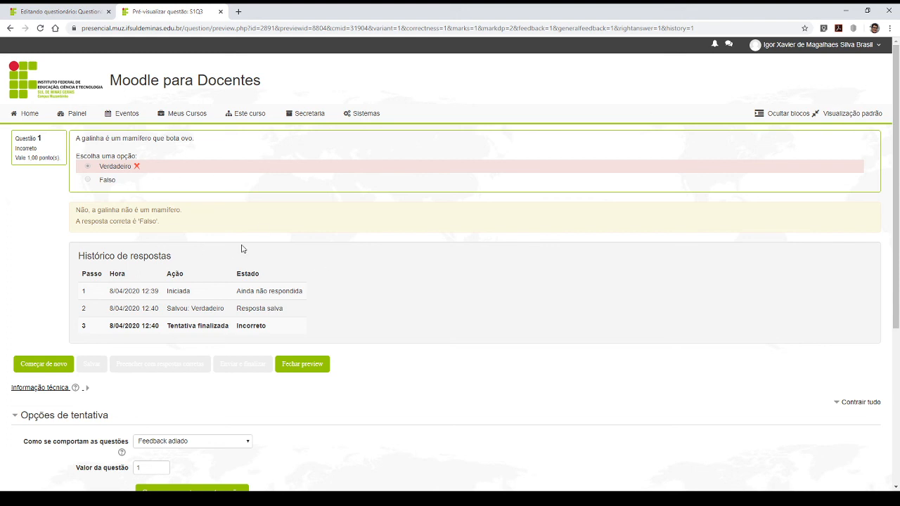
# - Close the question preview and enable Misturar as questões for the quiz
pyautogui.click(221, 12)
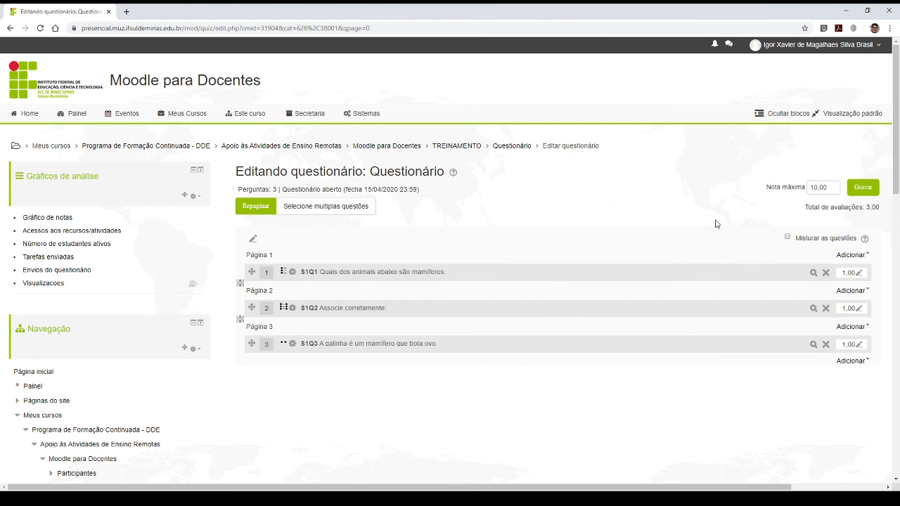
pyautogui.click(788, 238)
# - Compare the points of the first question with the quiz's Total de avaliações and Nota máxima
pyautogui.click(849, 273)
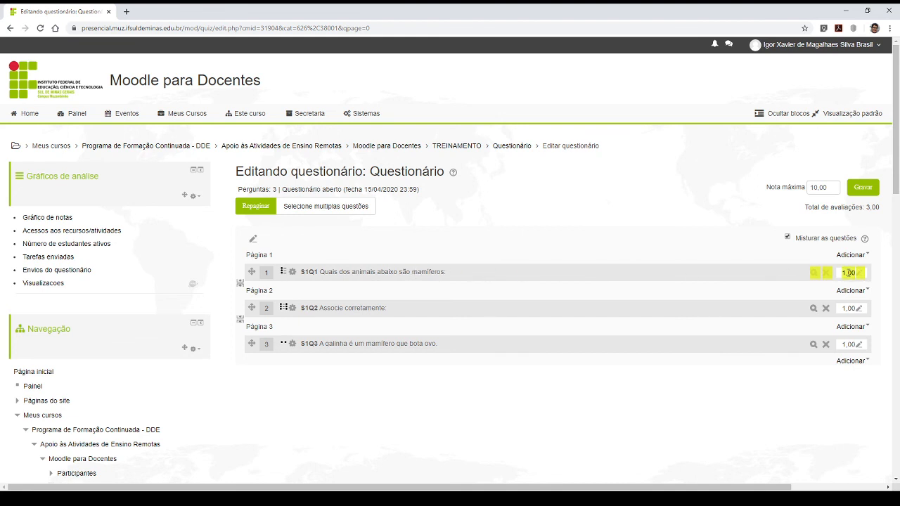
pyautogui.click(849, 273)
pyautogui.tripleClick(848, 273)
pyautogui.click(849, 273)
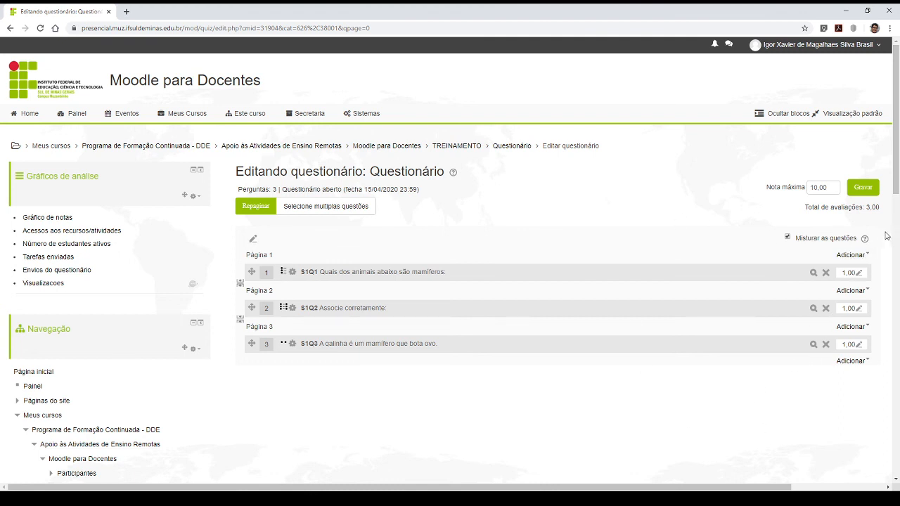
pyautogui.moveTo(805, 208); pyautogui.dragTo(880, 208)
pyautogui.click(870, 208)
pyautogui.click(859, 206)
pyautogui.moveTo(805, 211); pyautogui.dragTo(882, 211)
pyautogui.click(882, 211)
pyautogui.moveTo(872, 205); pyautogui.dragTo(885, 206)
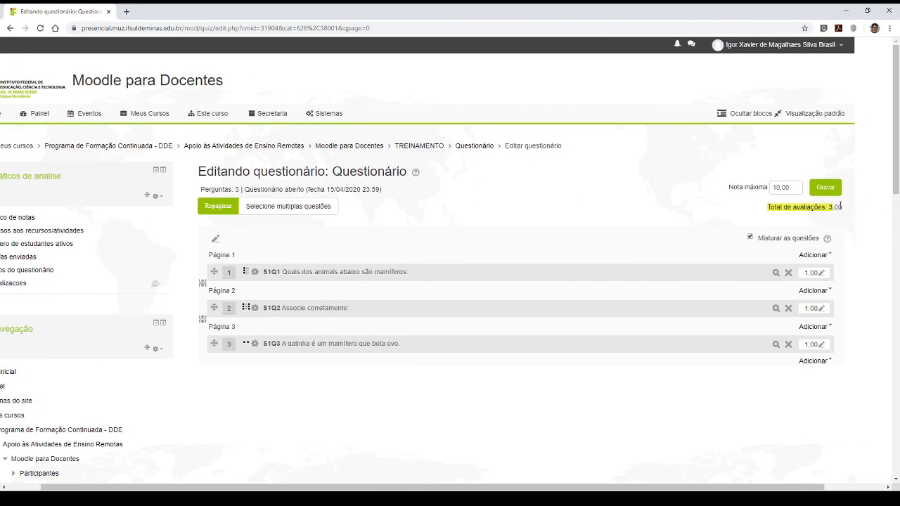
pyautogui.click(836, 206)
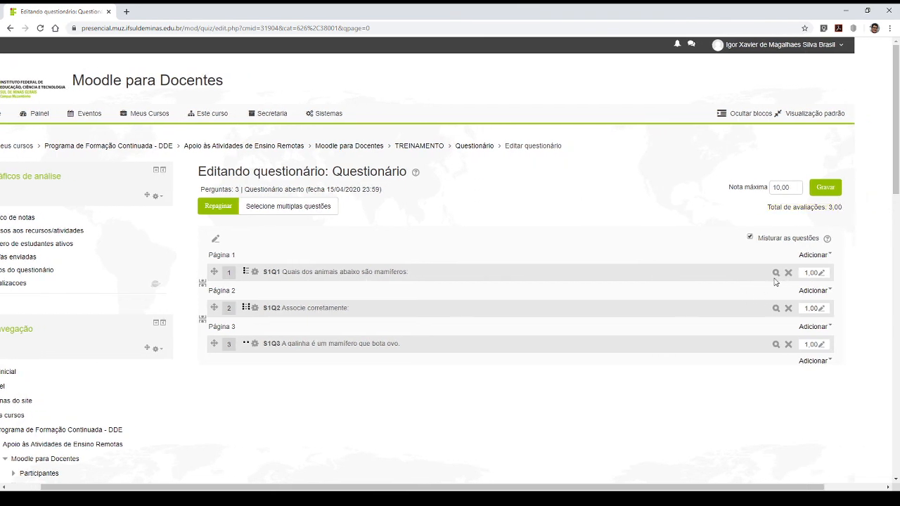
pyautogui.hscroll(-2, 699, 255)
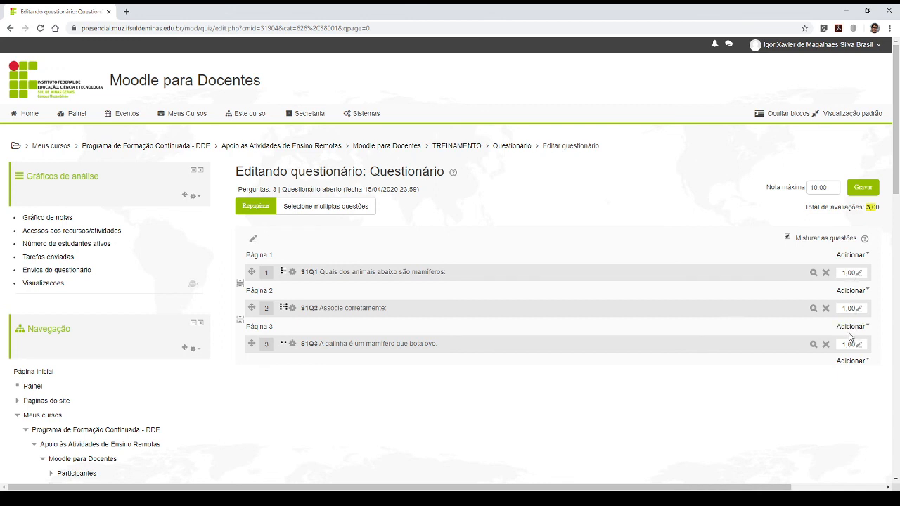
pyautogui.click(871, 209)
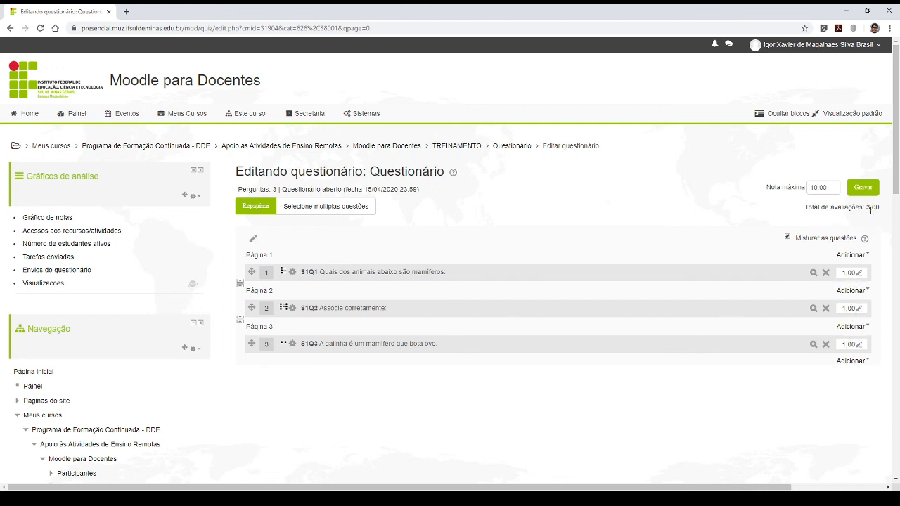
pyautogui.click(834, 188)
# - Preview the whole quiz, check how many points question 1 is worth, and go to question 2
pyautogui.scroll(-5, 342, 261)
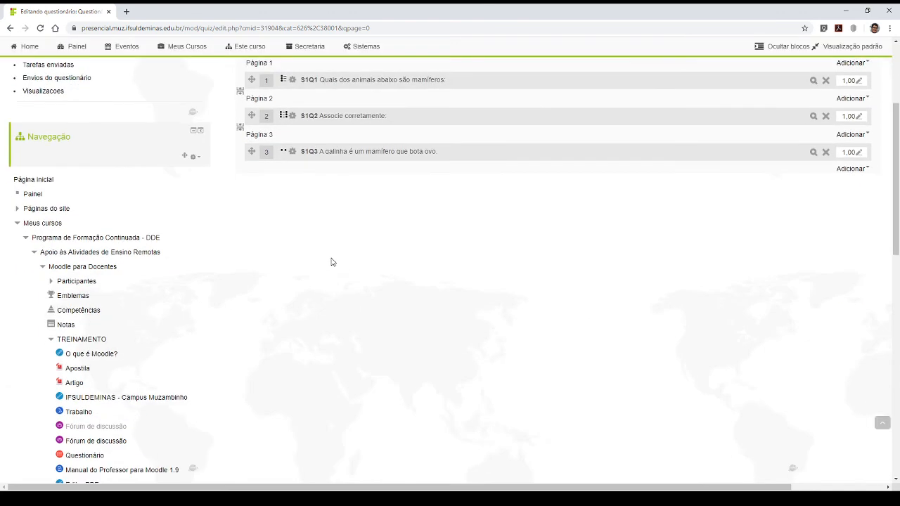
pyautogui.scroll(-1, 331, 259)
pyautogui.scroll(-4, 333, 257)
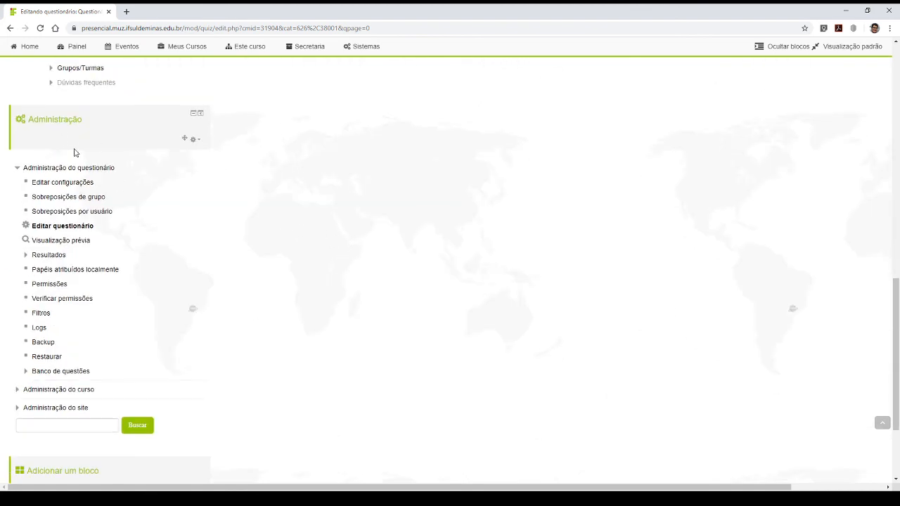
pyautogui.click(62, 243)
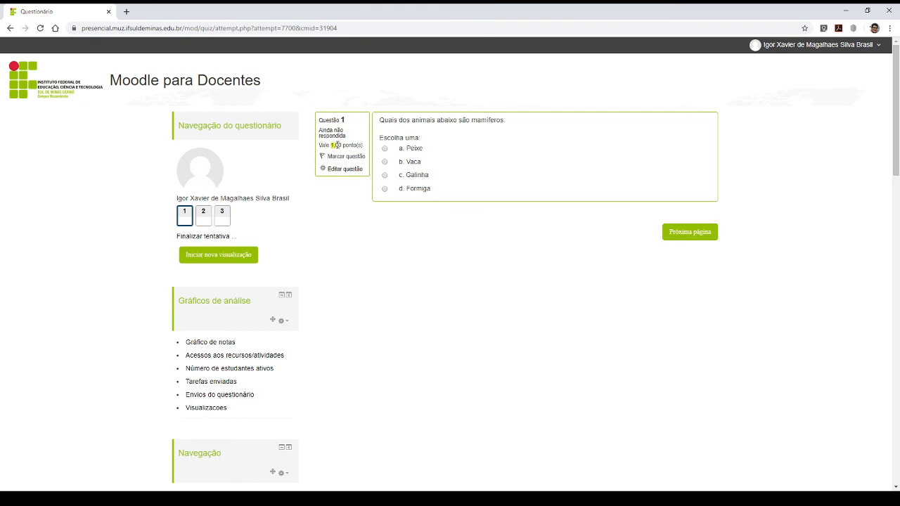
pyautogui.moveTo(337, 145); pyautogui.dragTo(354, 145)
pyautogui.click(339, 146)
pyautogui.click(363, 145)
pyautogui.click(200, 219)
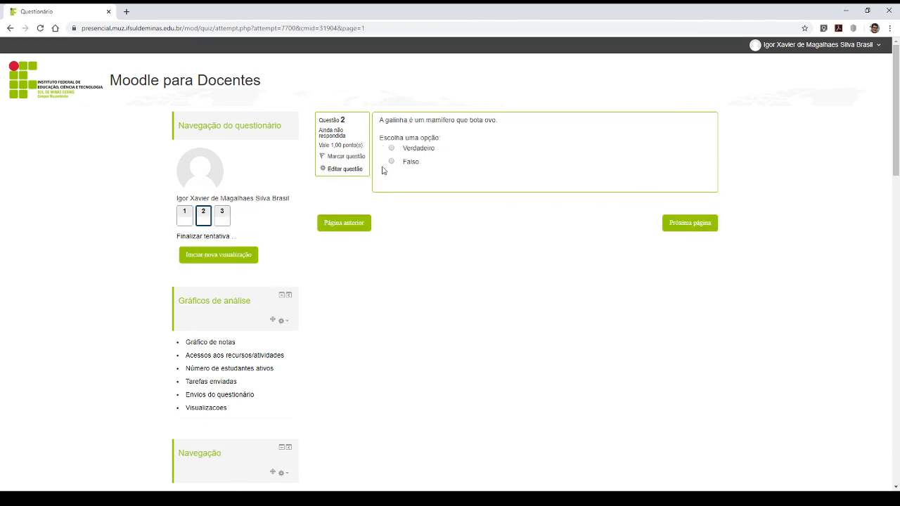
# - Return to editing the quiz and set the grade of question S1Q1 to 5
pyautogui.scroll(-2, 317, 214)
pyautogui.scroll(-10, 317, 213)
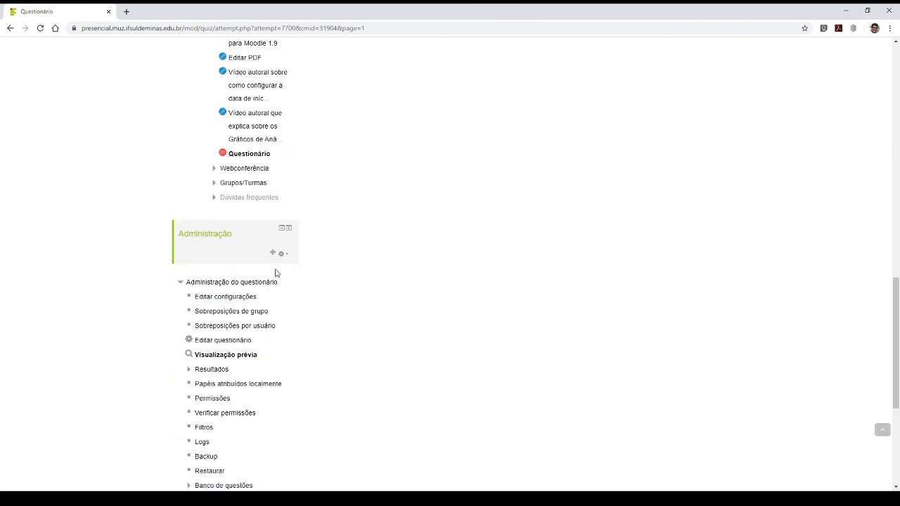
pyautogui.click(214, 120)
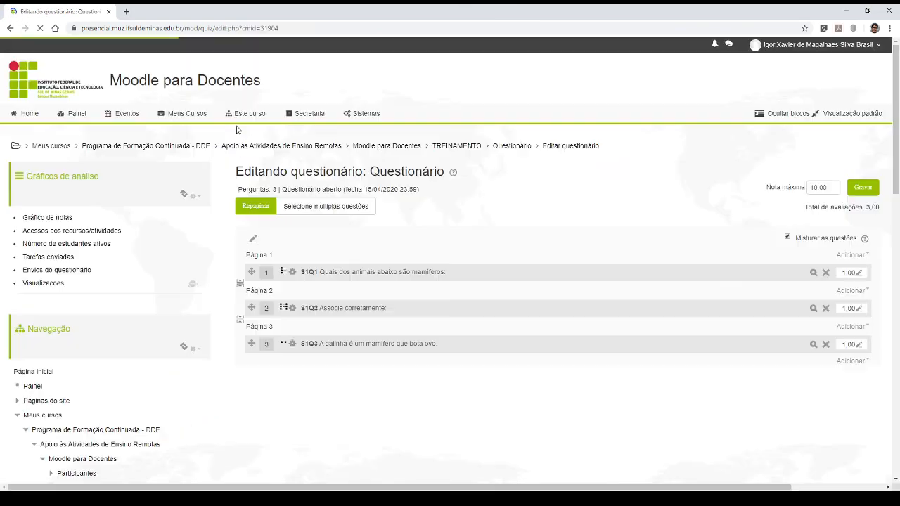
pyautogui.click(859, 274)
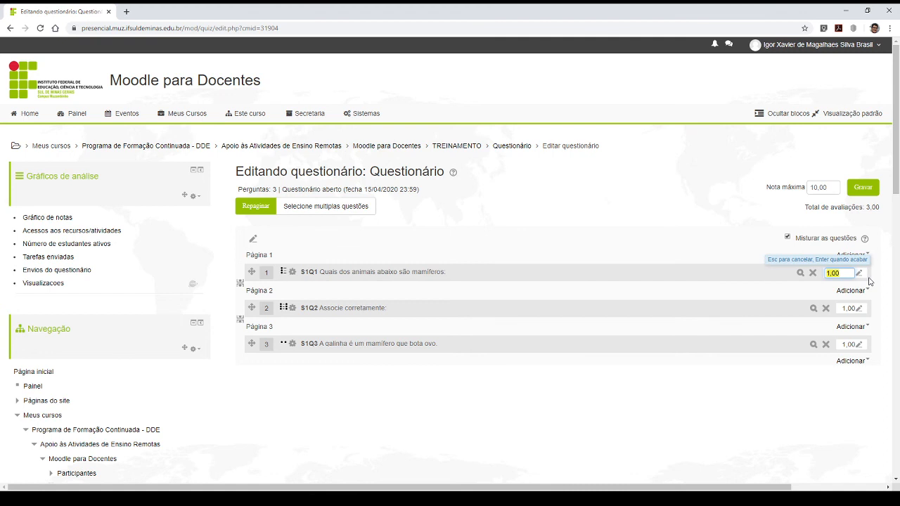
pyautogui.write('5')
pyautogui.press('Return')
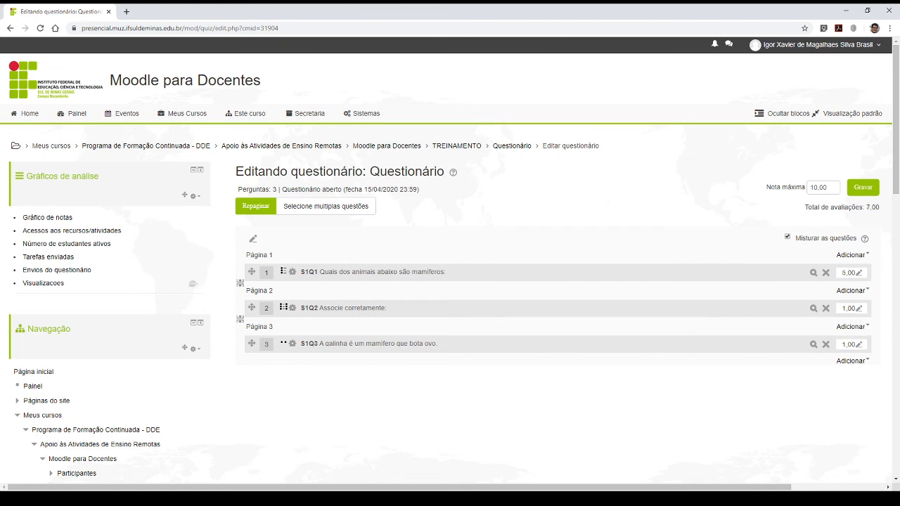
# - Try to set the grade of question S1Q2 to 2,5 using a decimal comma
pyautogui.click(859, 309)
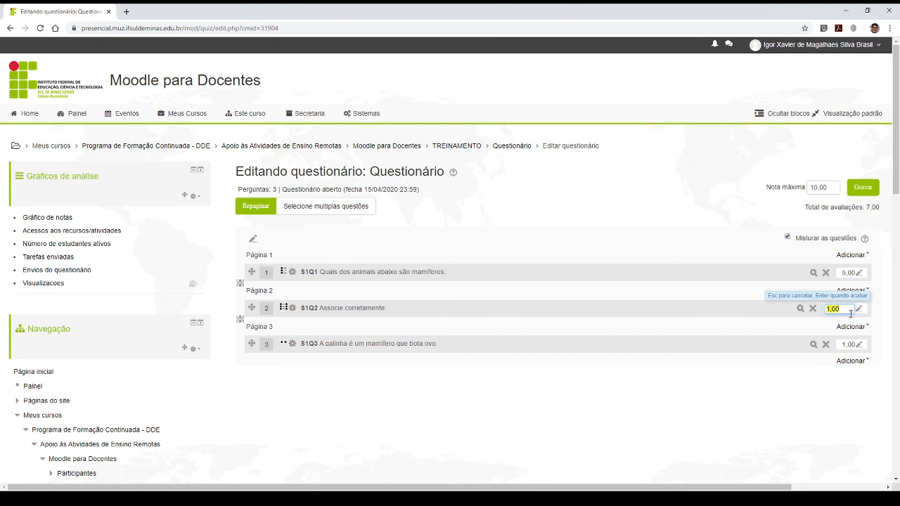
pyautogui.write('2,5')
pyautogui.press('Return')
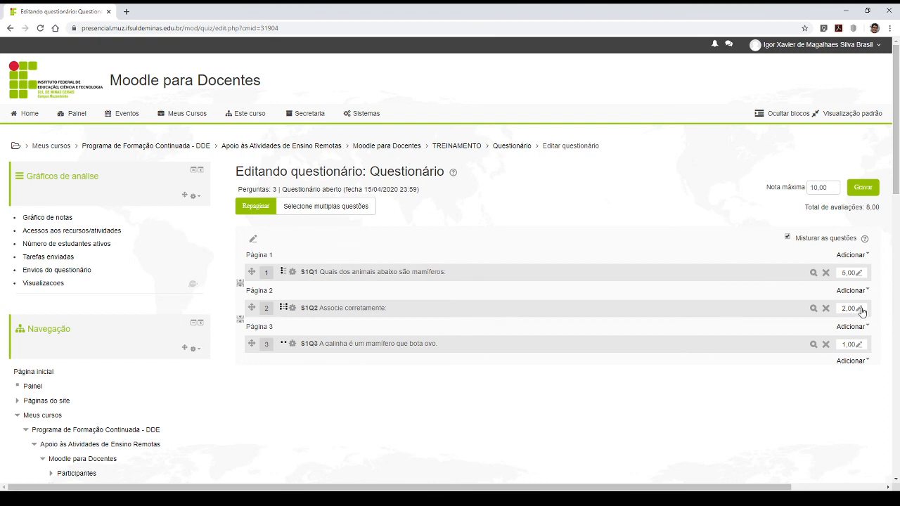
# - Set the grade of the matching question S1Q2 to 2.5, using a decimal point
pyautogui.click(860, 308)
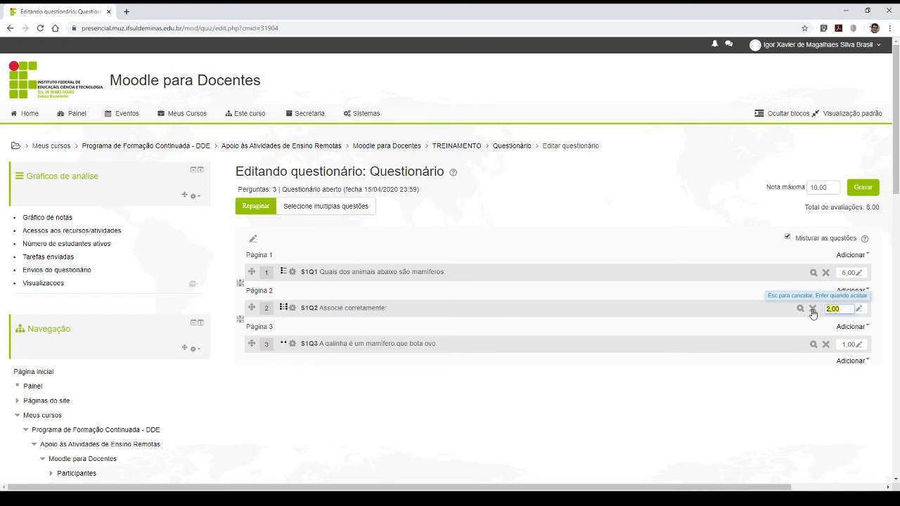
pyautogui.write('2.5')
pyautogui.press('Return')
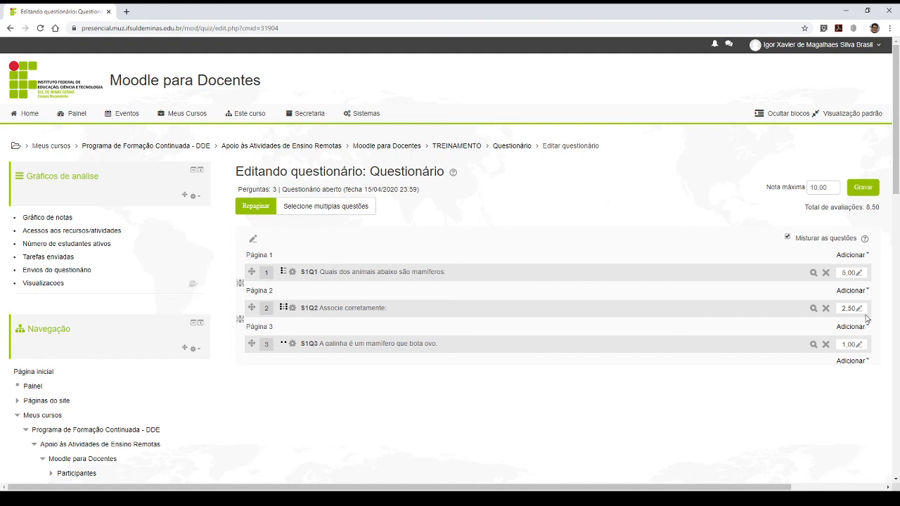
# - Set the grade of the true/false question S1Q3 to 2.5
pyautogui.click(861, 346)
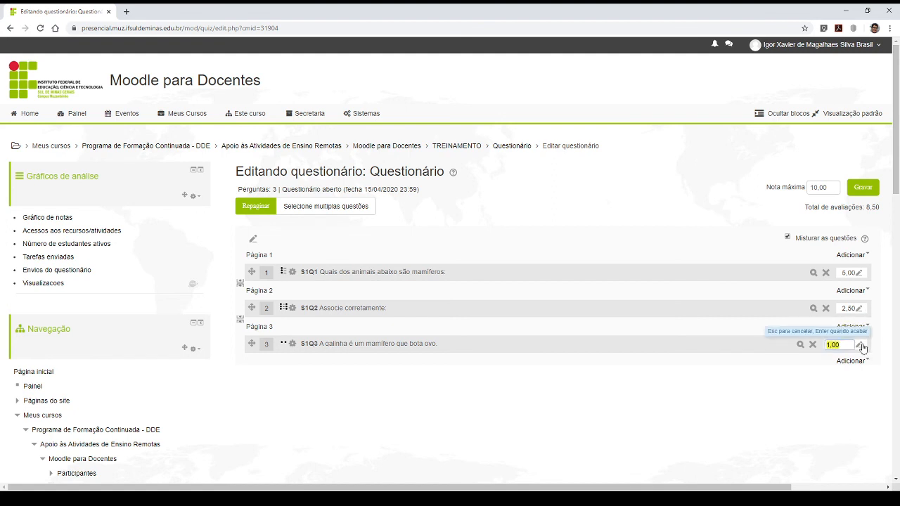
pyautogui.write('2.5')
pyautogui.press('Return')
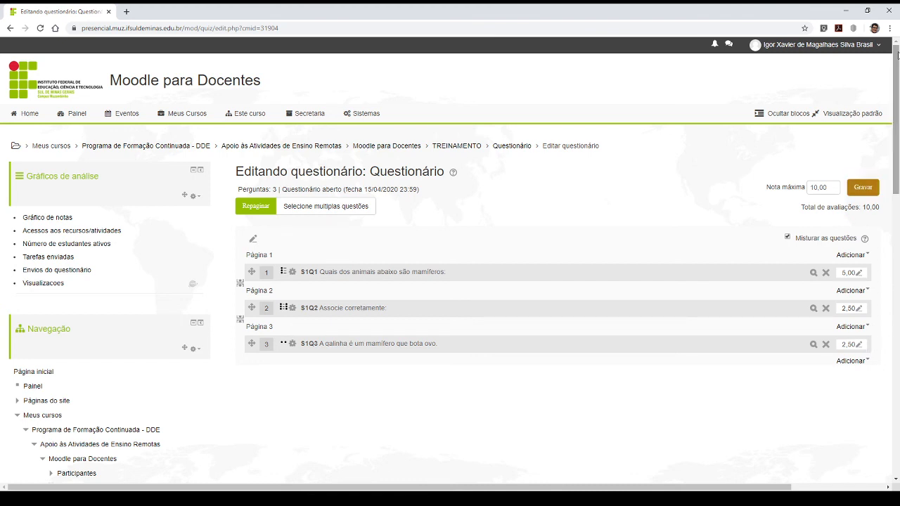
# - Check the updated Total de avaliações against the Nota máxima and review the three questions' grades
pyautogui.moveTo(862, 207); pyautogui.dragTo(879, 208)
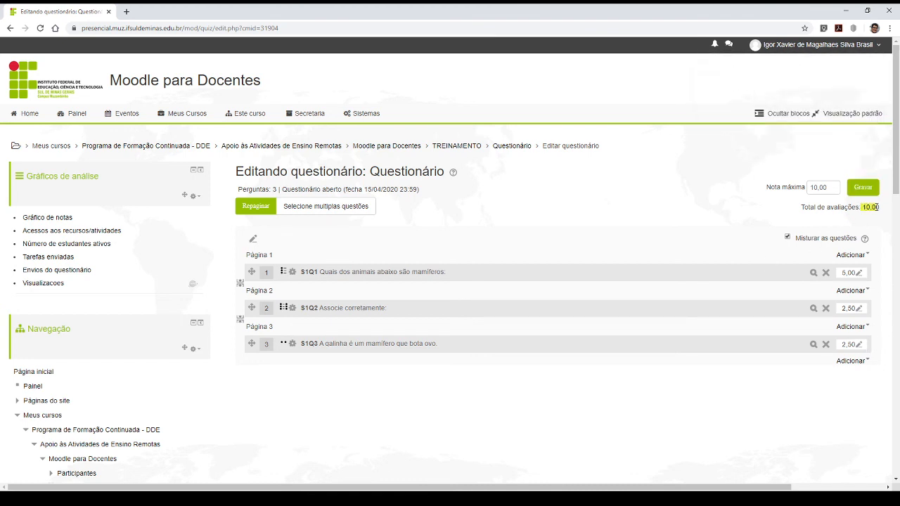
pyautogui.click(878, 208)
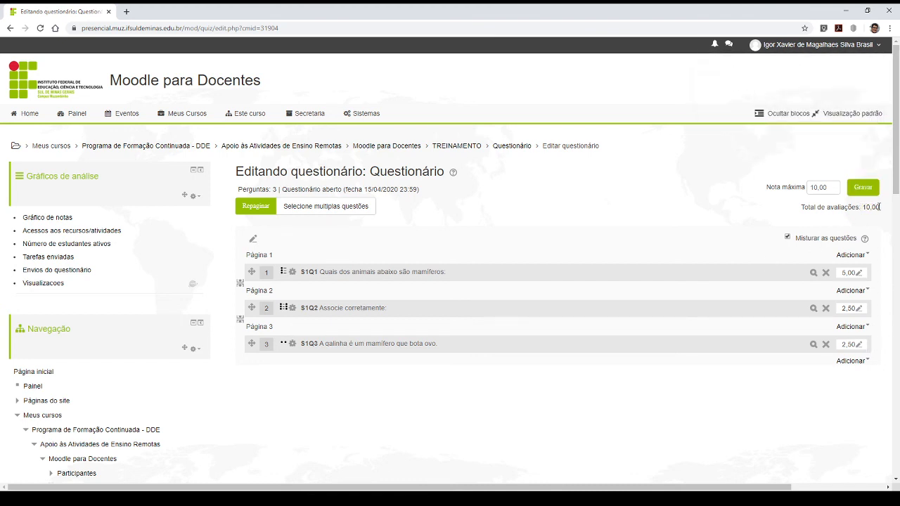
pyautogui.moveTo(801, 208); pyautogui.dragTo(770, 207)
pyautogui.click(771, 207)
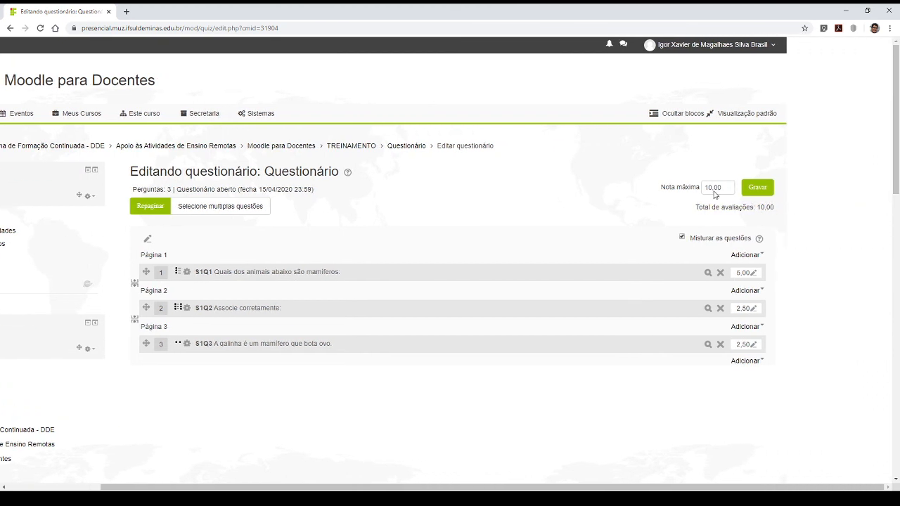
pyautogui.hscroll(-1, 561, 257)
pyautogui.hscroll(-3, 562, 257)
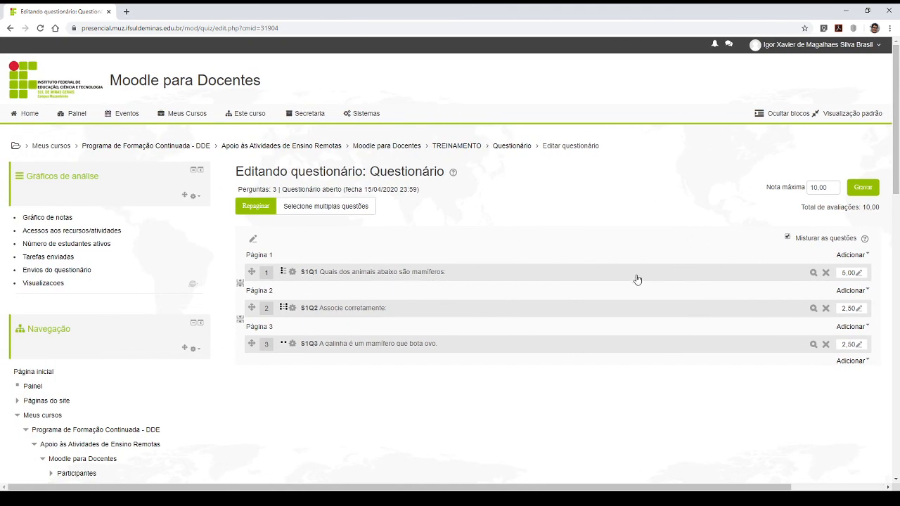
pyautogui.scroll(-3, 643, 277)
pyautogui.scroll(3, 679, 277)
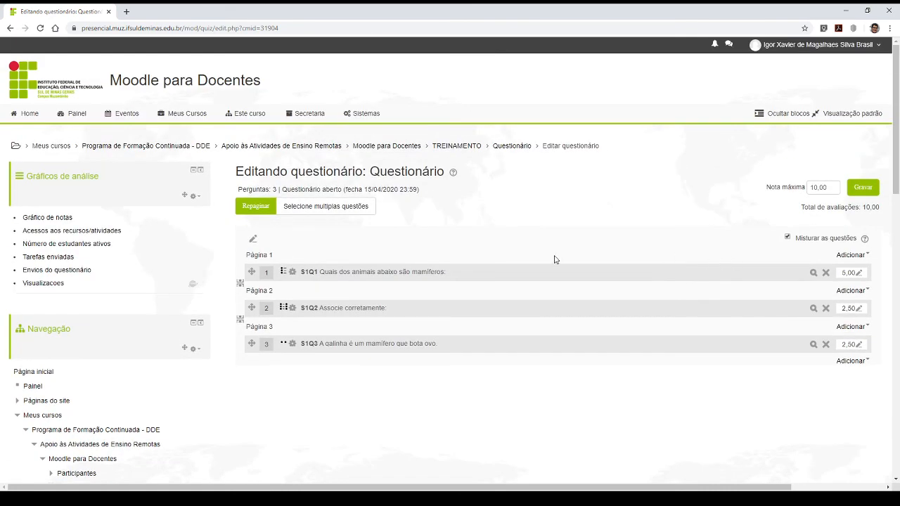